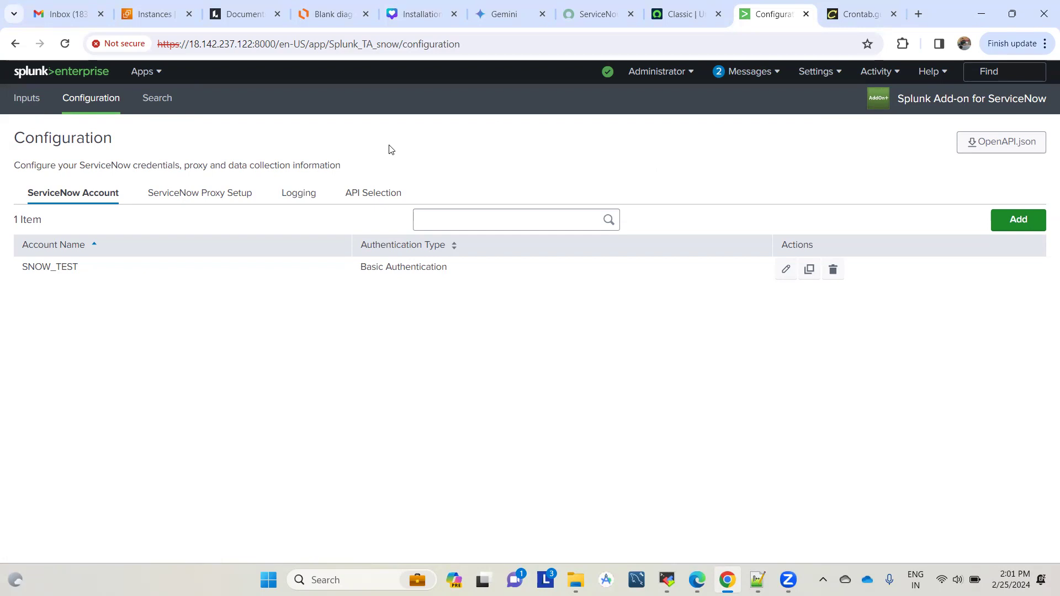
- Look over the ServiceNow developer home, instance home and Splunk add-on configuration tabs
left_click(585, 16)
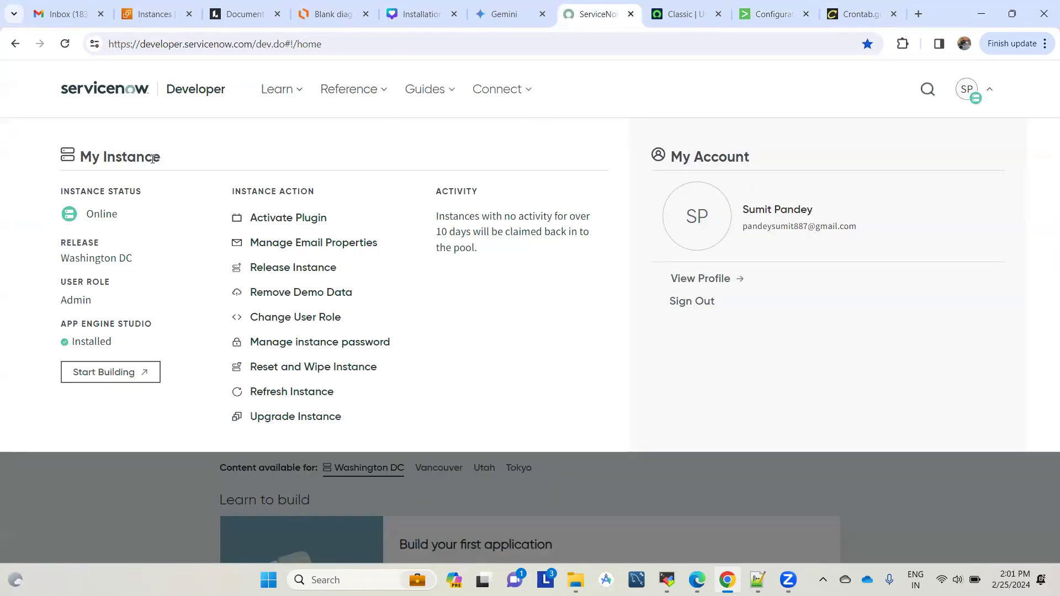
left_click(909, 496)
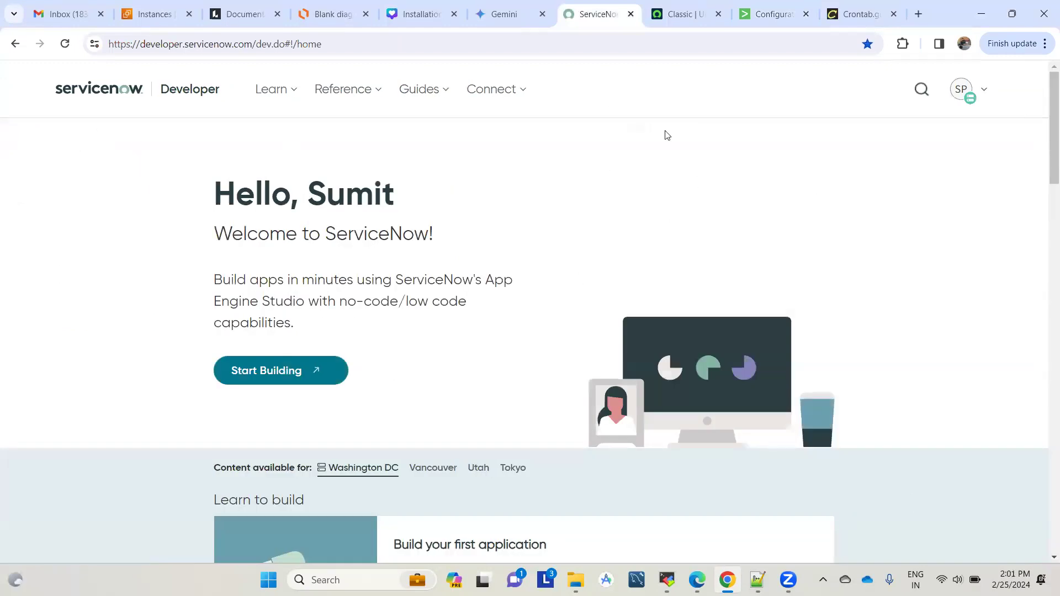
left_click(678, 14)
left_click(593, 14)
left_click(685, 14)
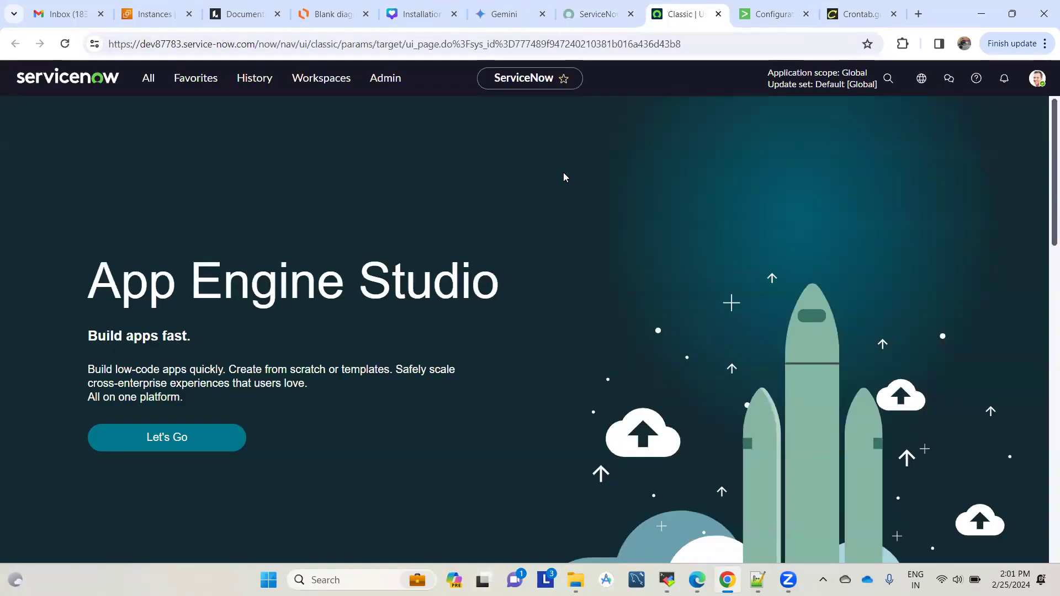
left_click(765, 18)
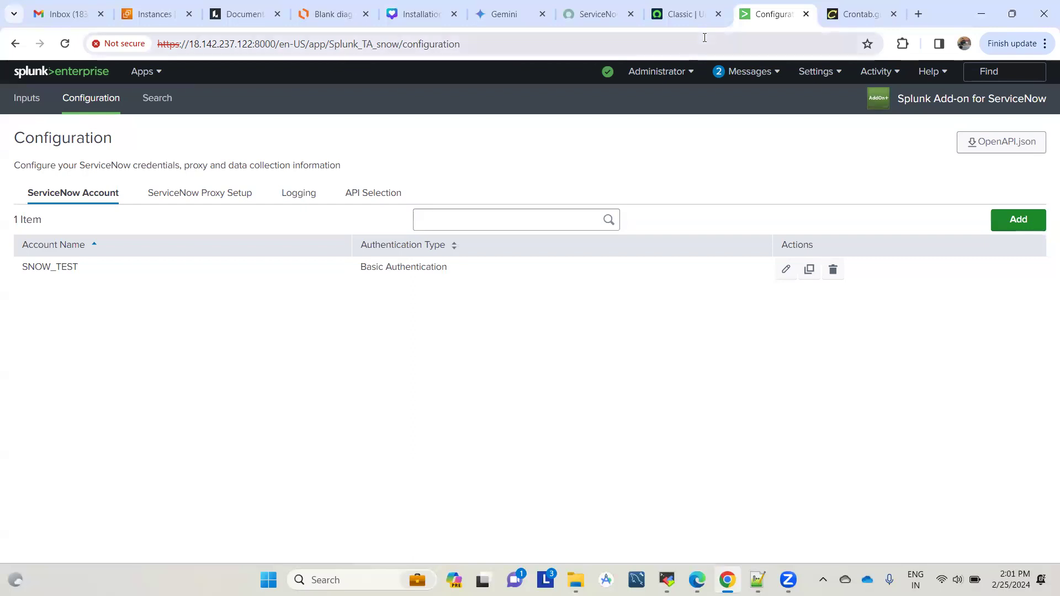
left_click(666, 20)
- Open the cmdb_ci.LIST configuration items list in ServiceNow, then go to the Splunk add-on tab
left_click(148, 86)
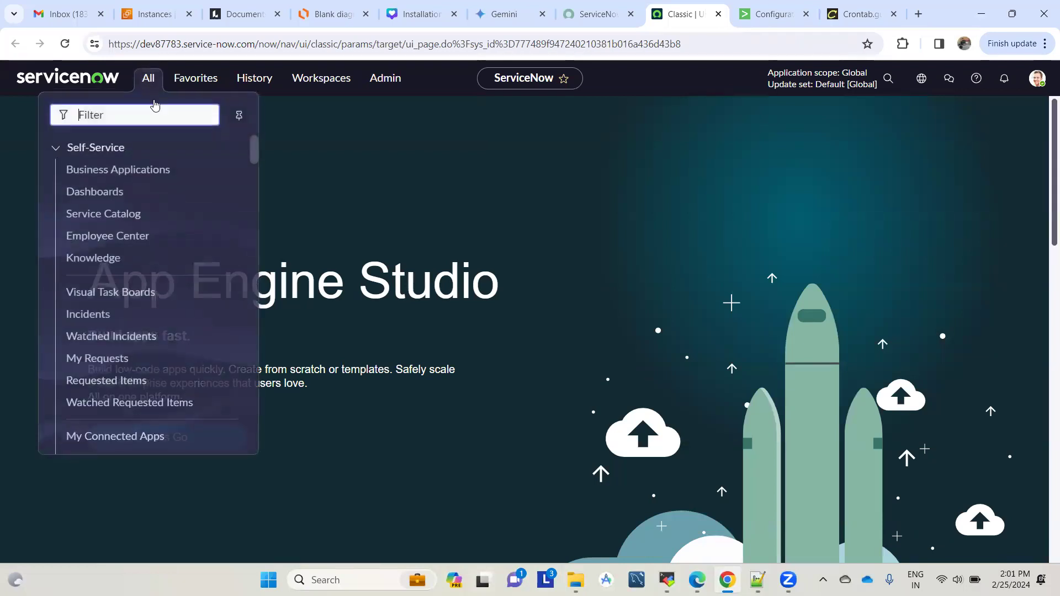
type("cmdb_ci>")
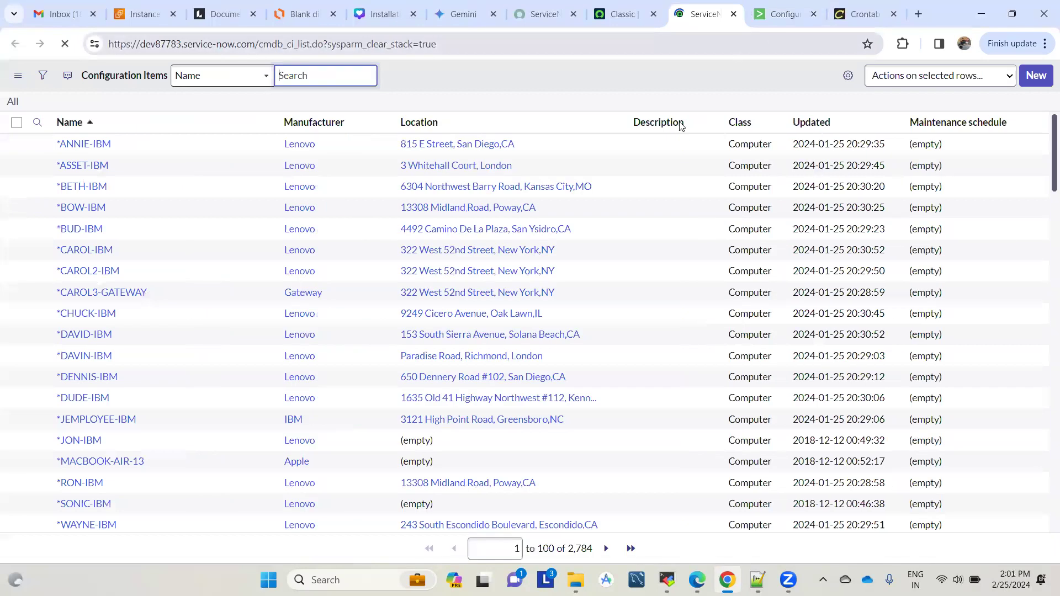
key("ctrl+Tab")
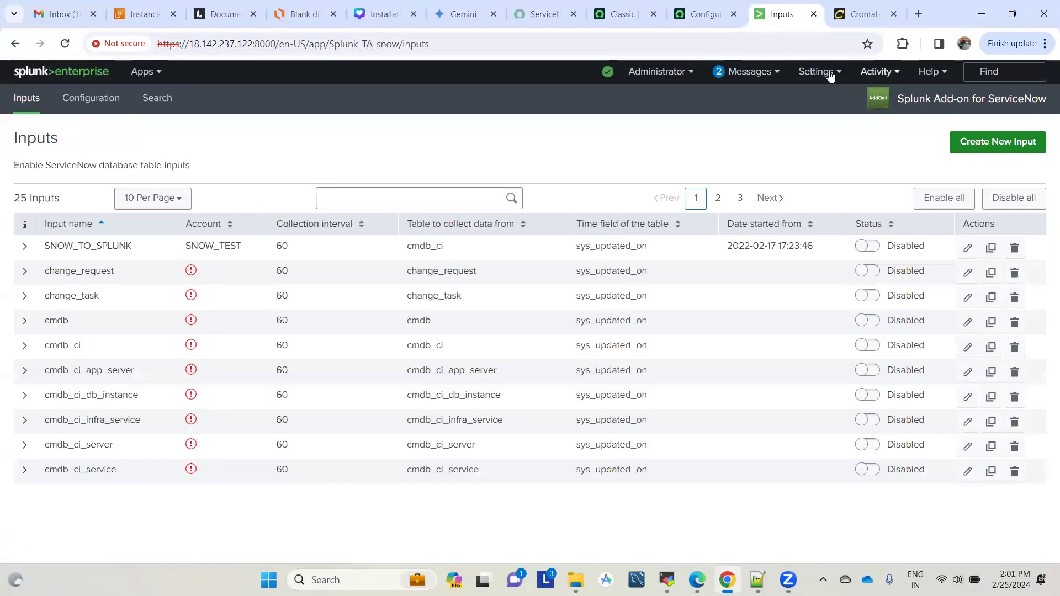
- Create a new Splunk events index named snow
left_click(816, 72)
left_click(897, 157)
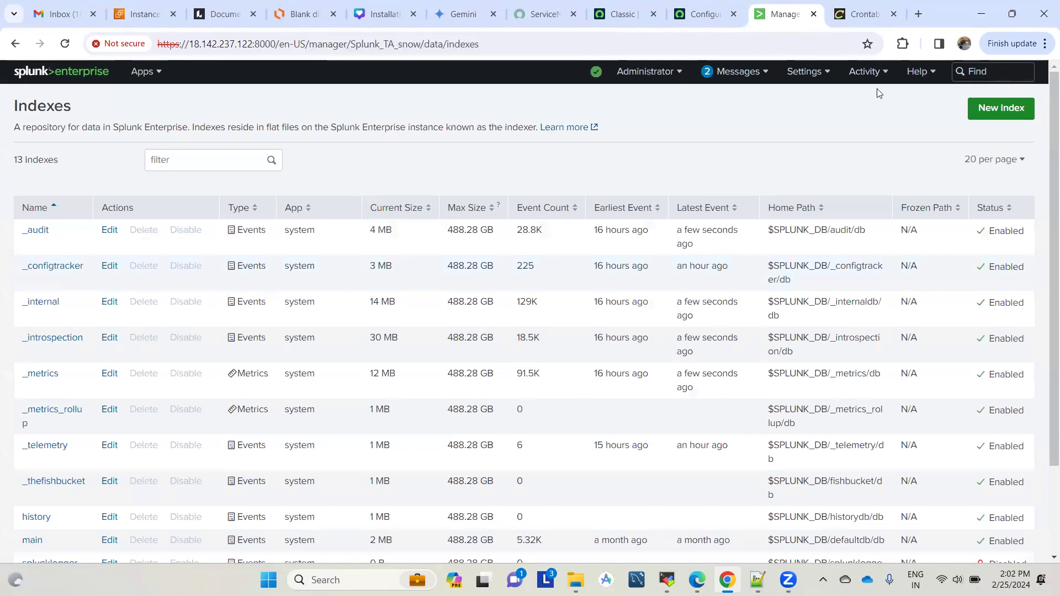
left_click(968, 108)
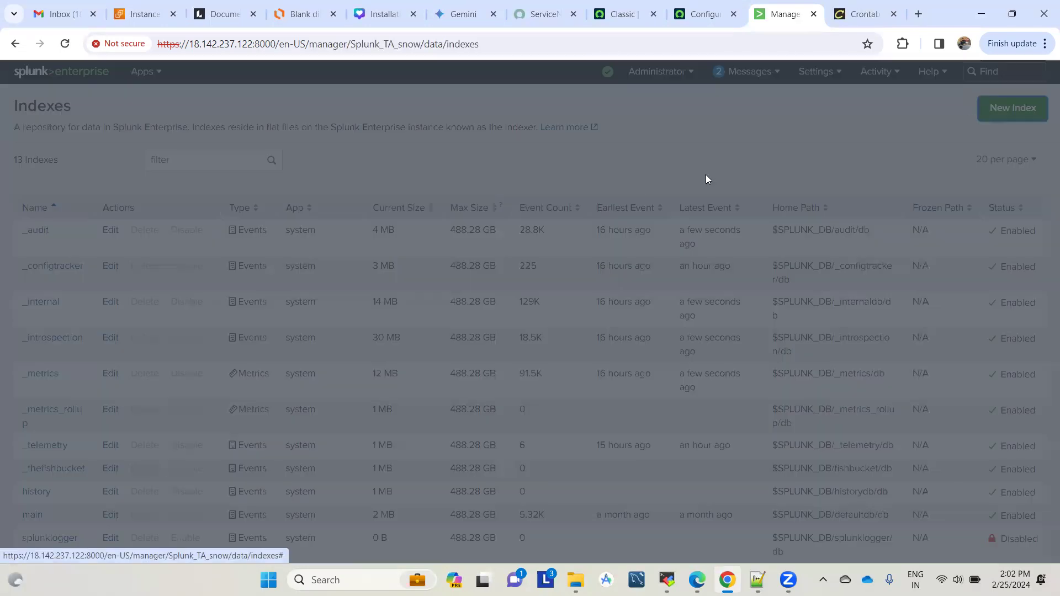
left_click(462, 175)
type("snow")
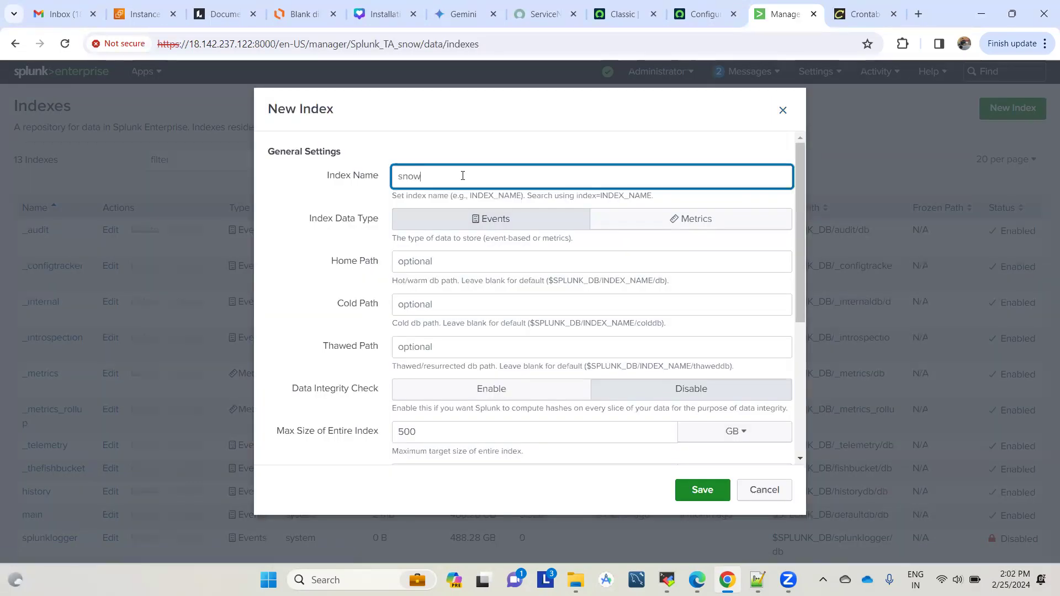
scroll(551, 315, "down", 2)
scroll(551, 314, "down", 2)
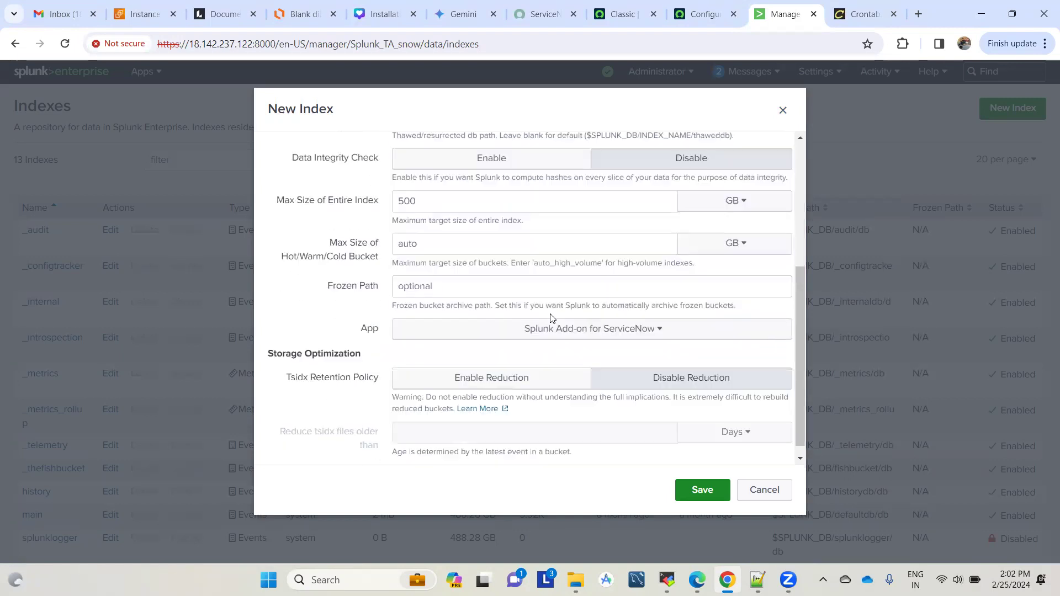
left_click(703, 492)
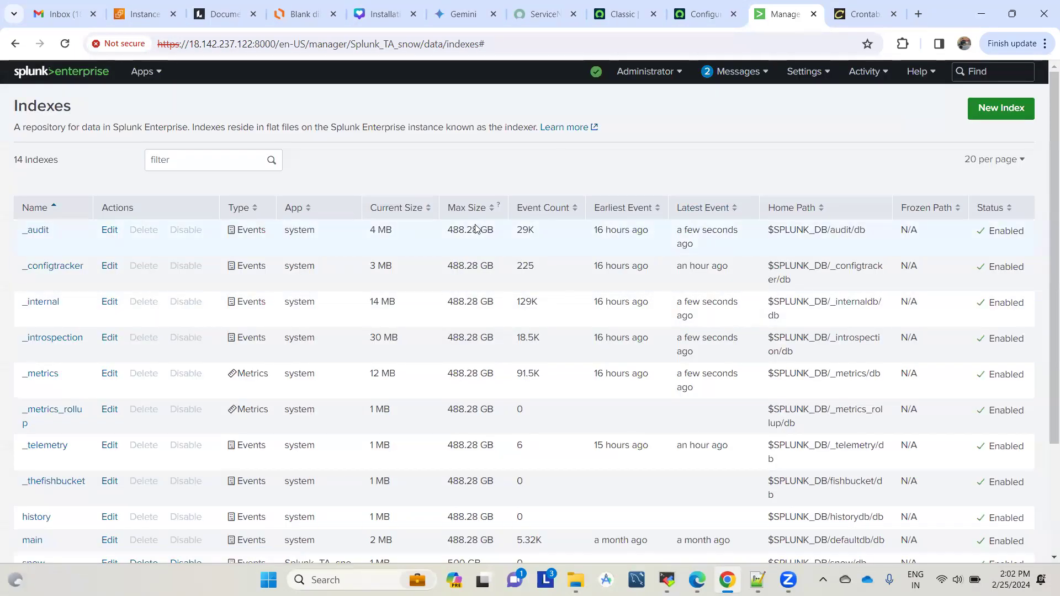
- Filter the index list for snow and return to the Splunk Add-on for ServiceNow
left_click(194, 162)
type("snow")
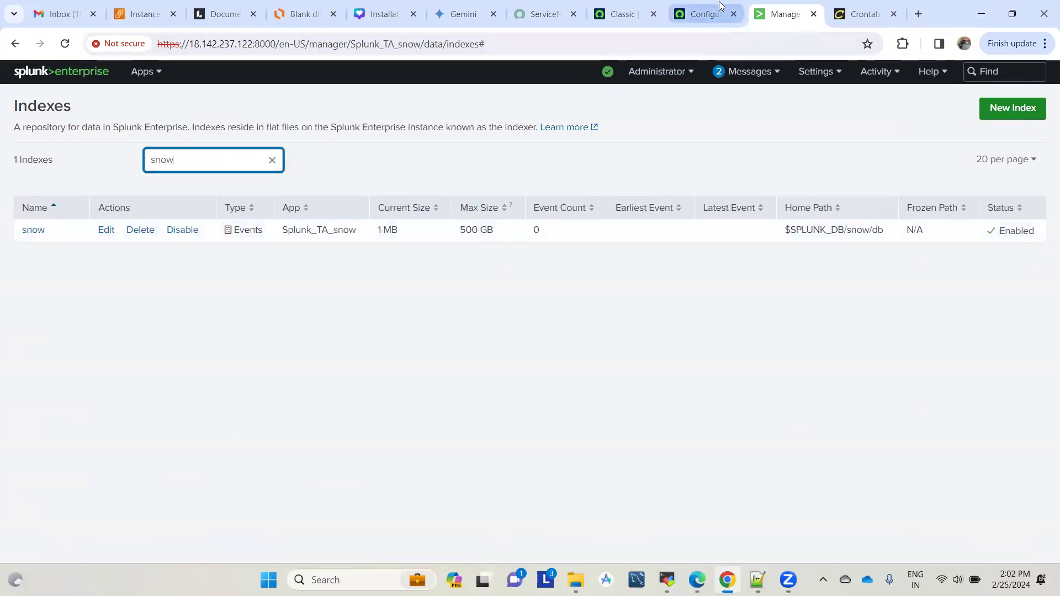
left_click(139, 72)
left_click(122, 121)
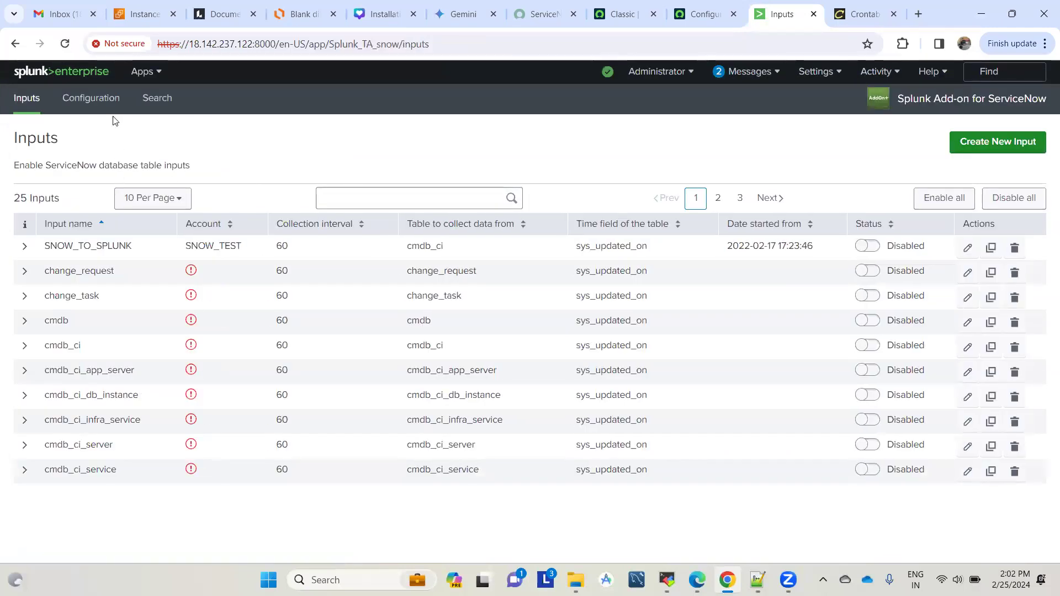
- Start a new input named snowToSplunkIndex using the SNOW_TEST account
left_click(994, 142)
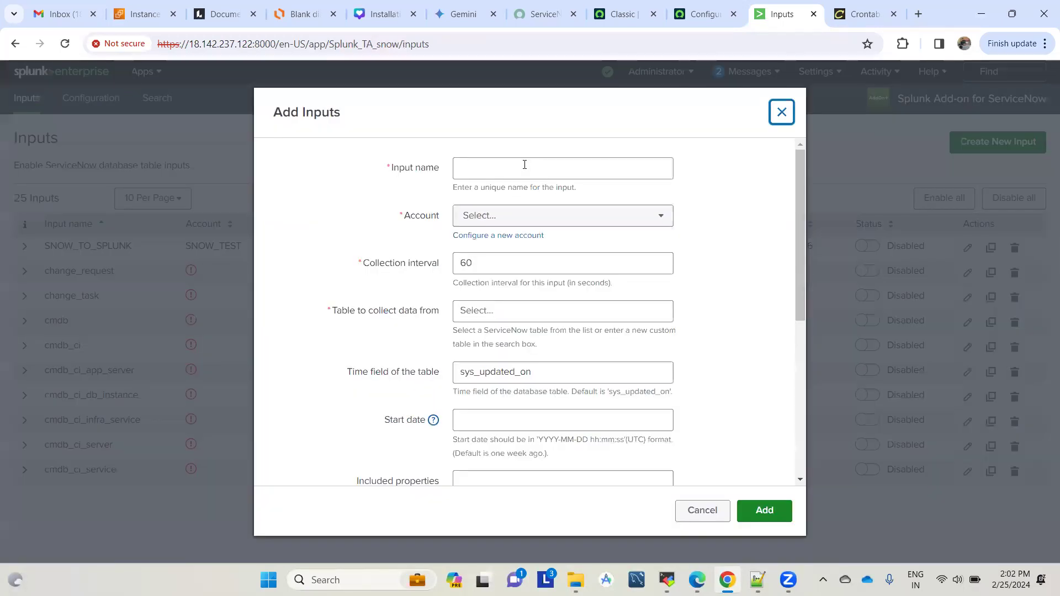
left_click(525, 165)
type("snow")
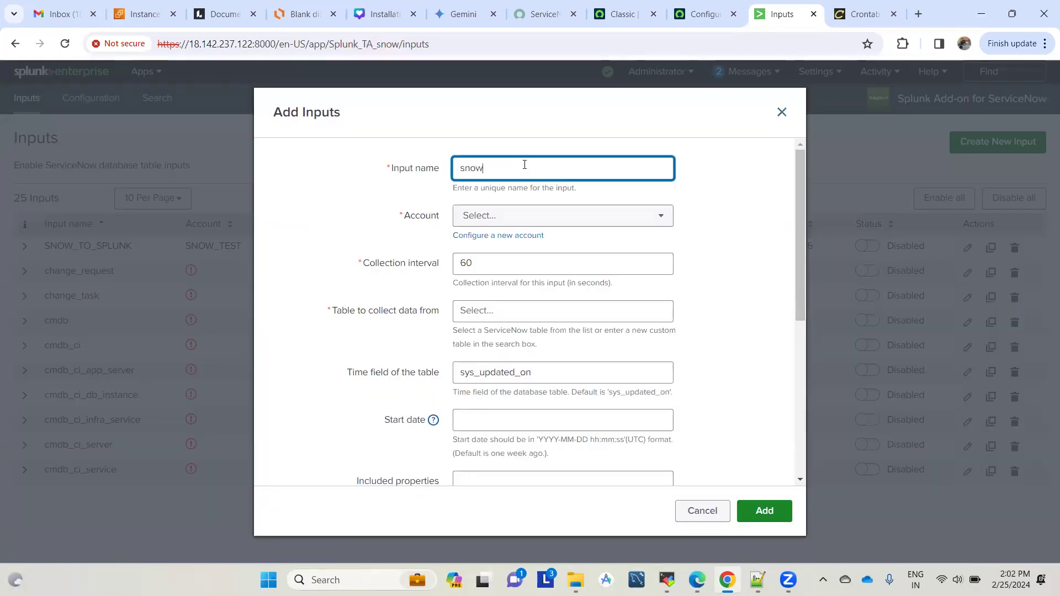
type("ToSplunkIndex")
left_click(568, 220)
left_click(480, 278)
- Choose the cmdb_ci table and keep the 60-second collection interval
scroll(748, 385, "down", 1)
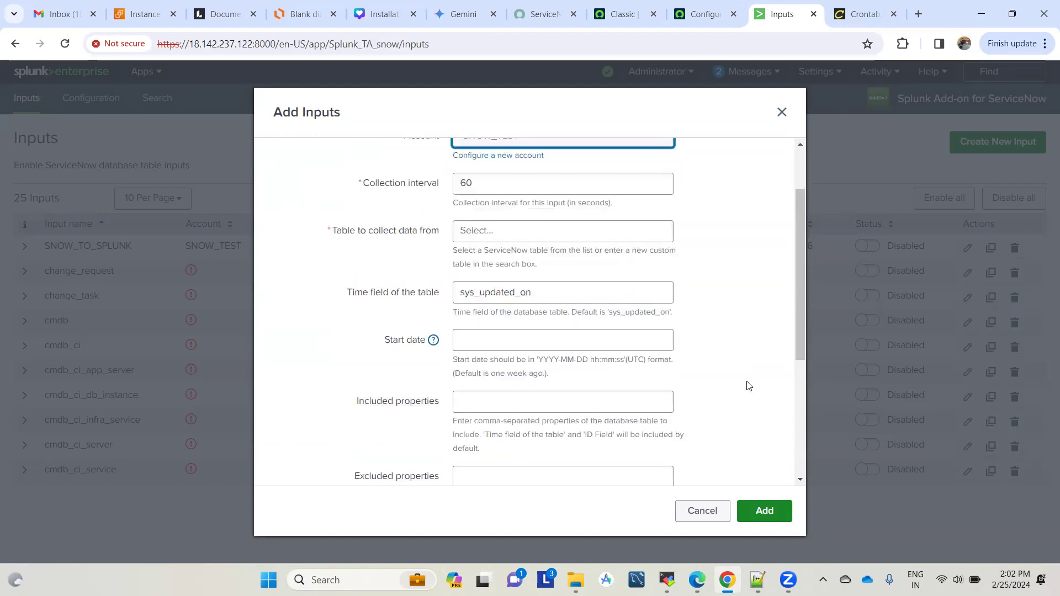
scroll(748, 385, "up", 1)
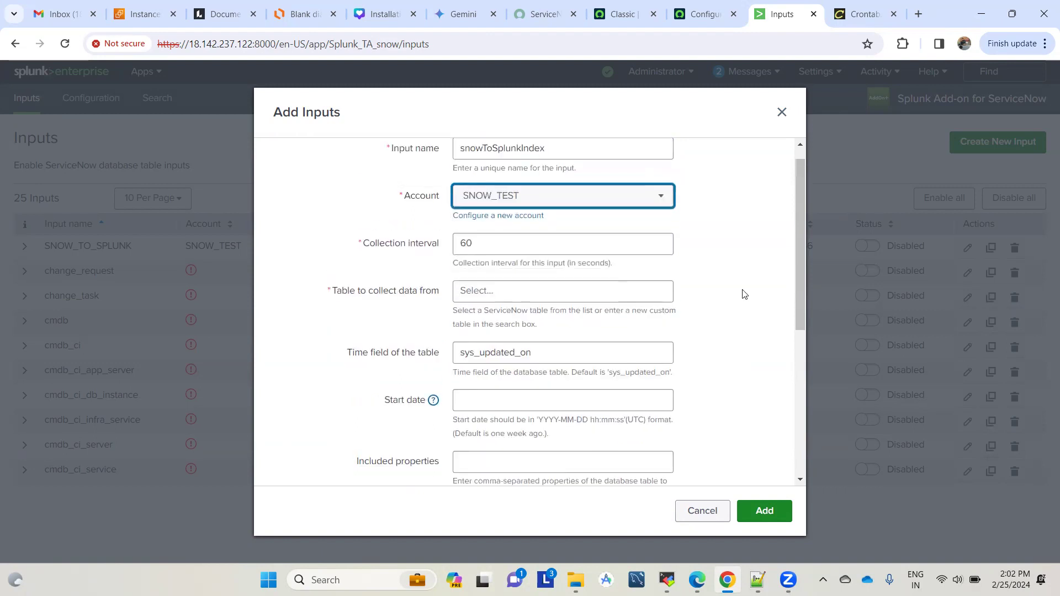
scroll(745, 360, "down", 1)
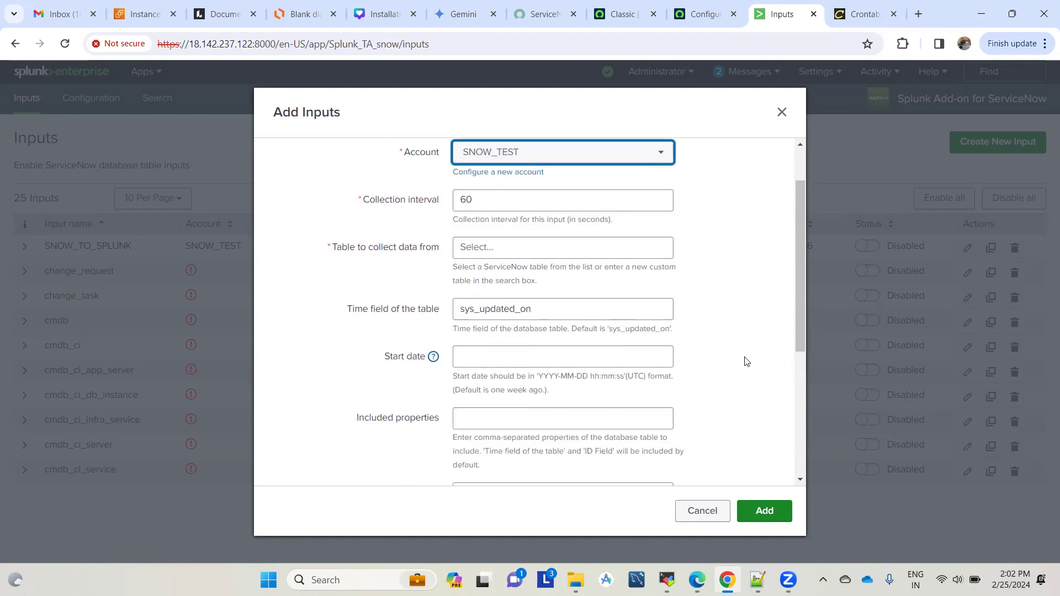
left_click(493, 235)
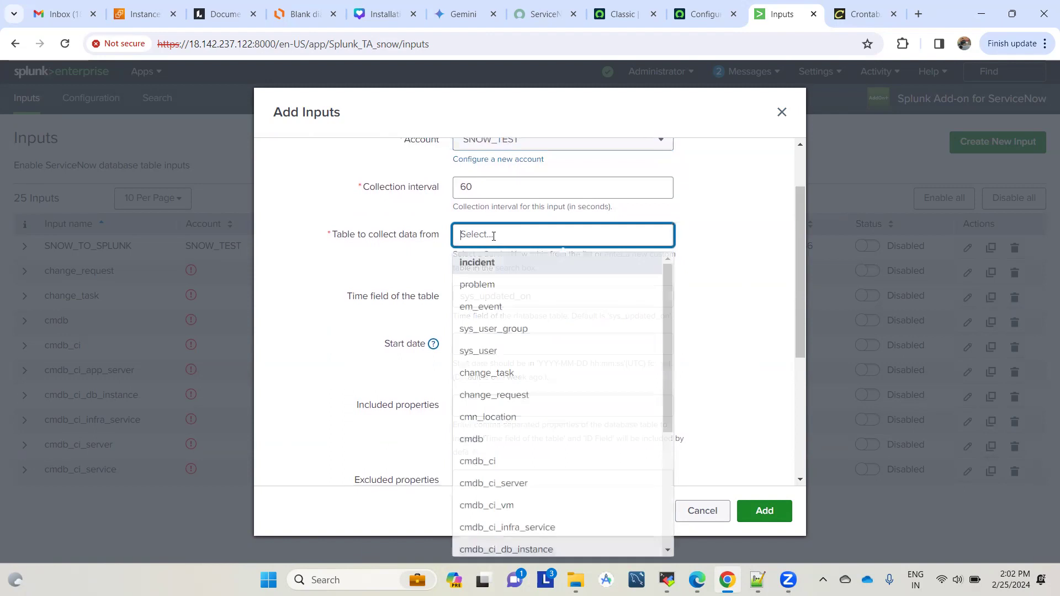
type("cmdb")
left_click(481, 286)
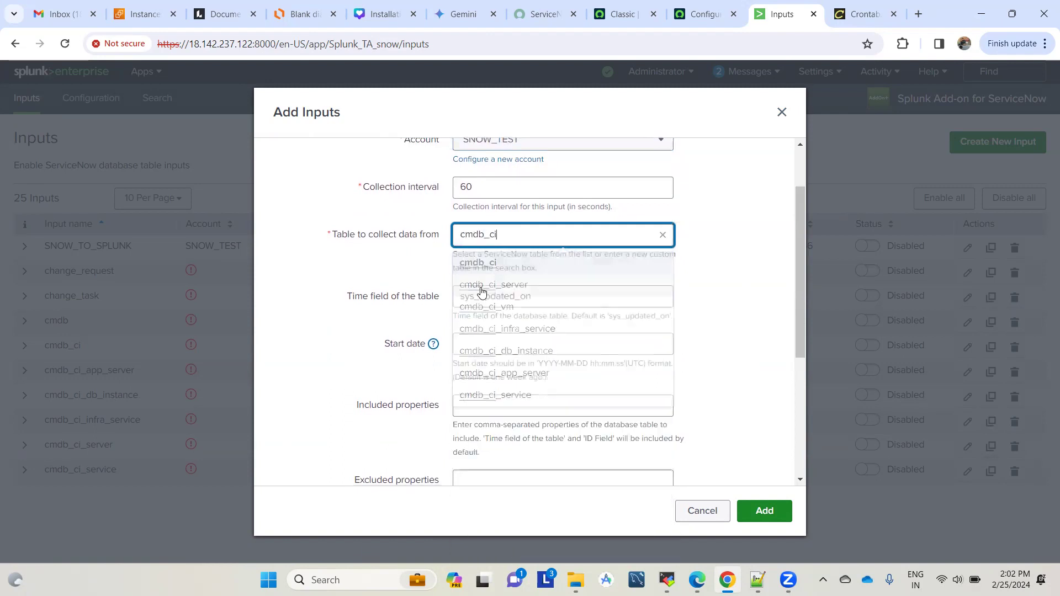
left_click(719, 287)
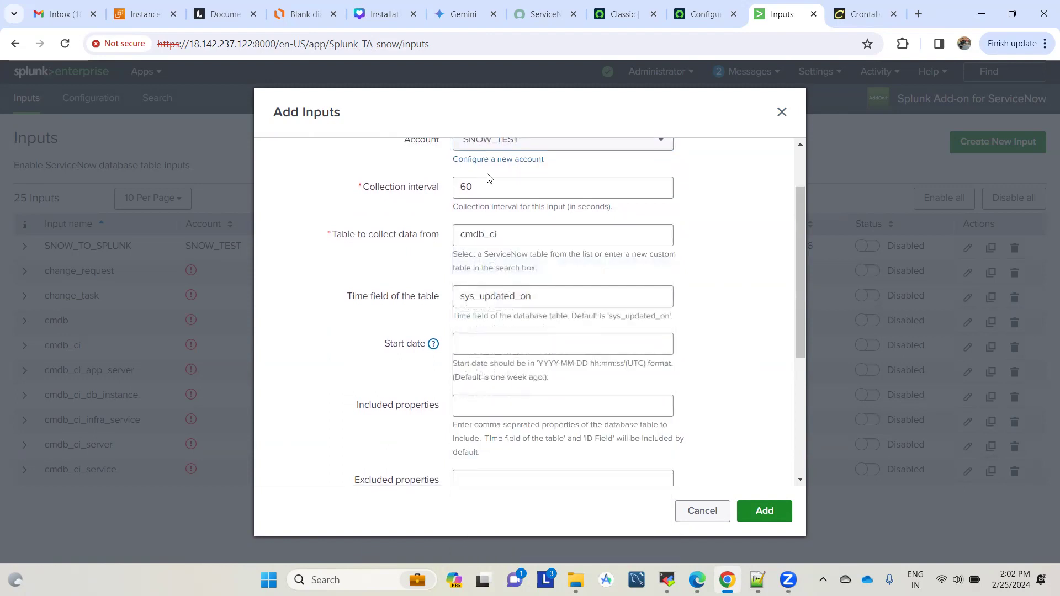
left_click(516, 188)
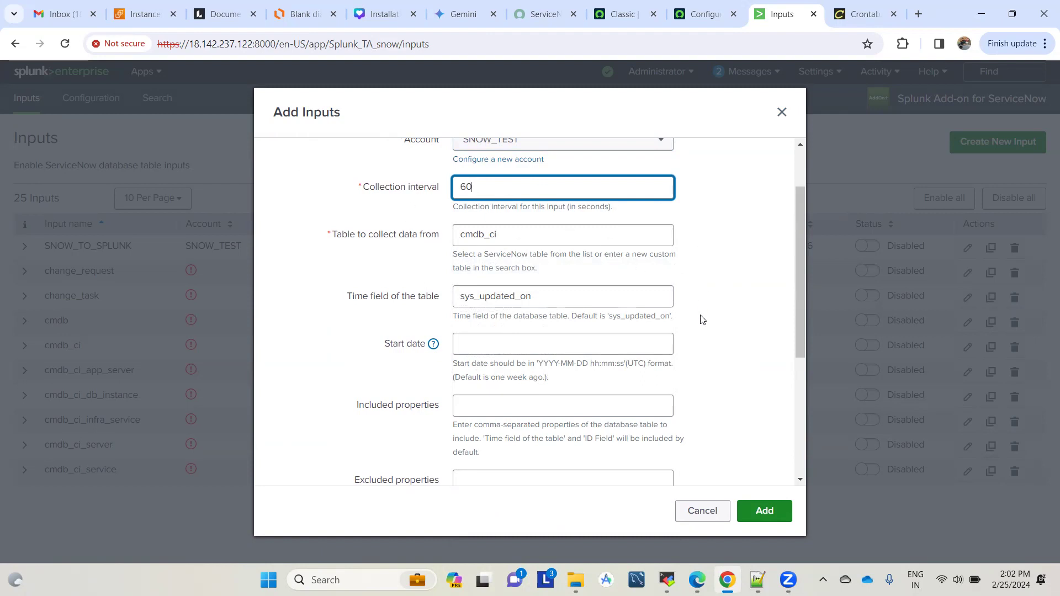
scroll(701, 318, "down", 1)
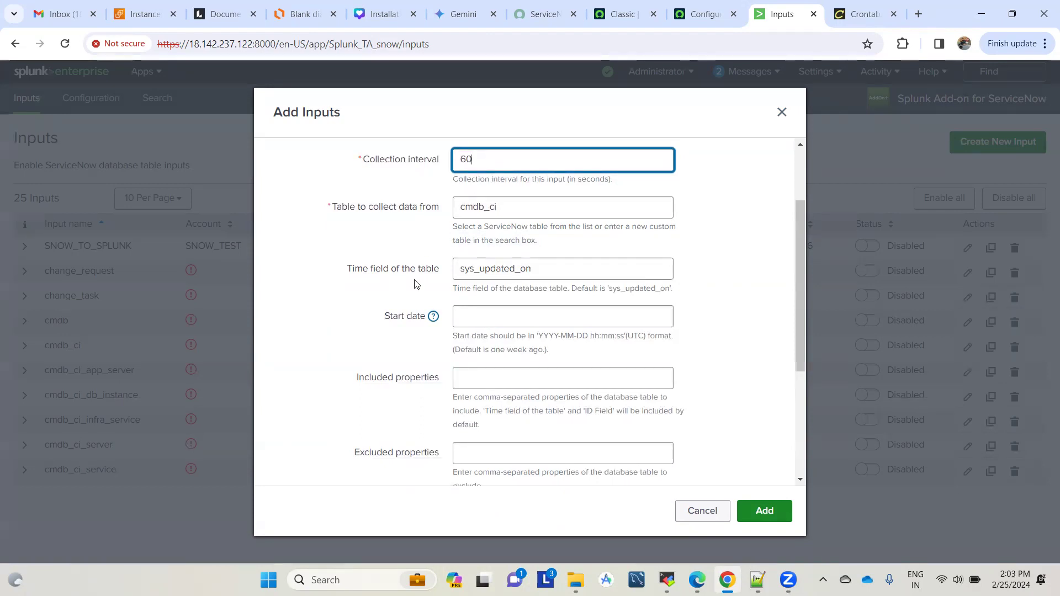
double_click(495, 270)
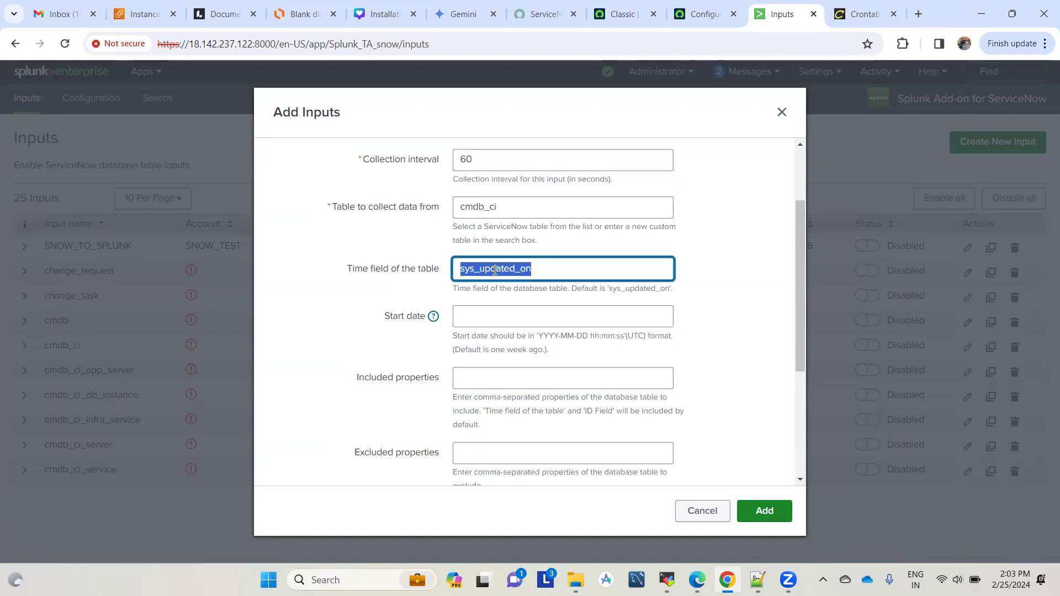
left_click(711, 264)
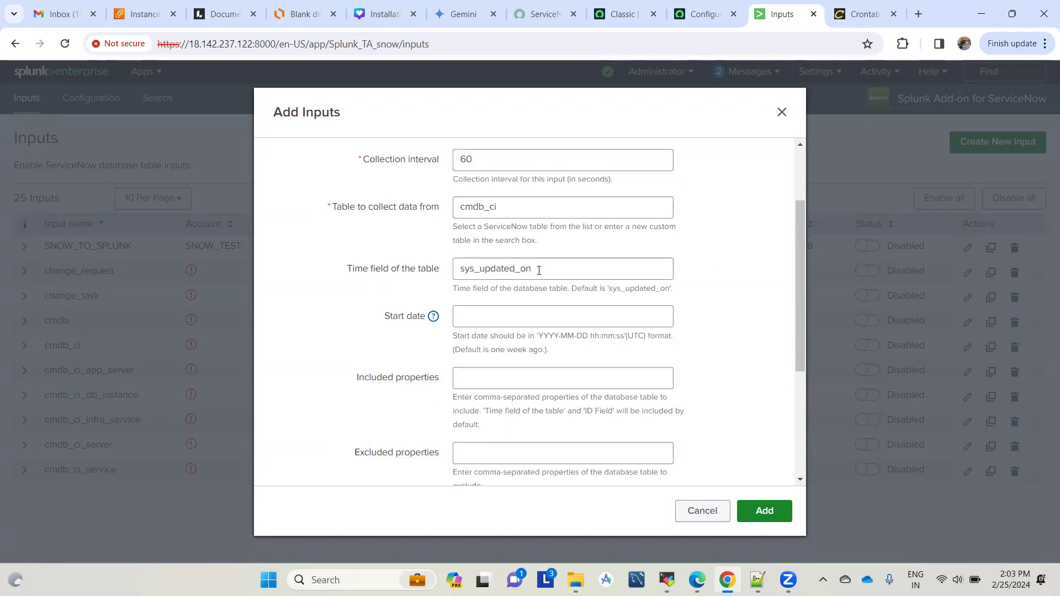
double_click(491, 270)
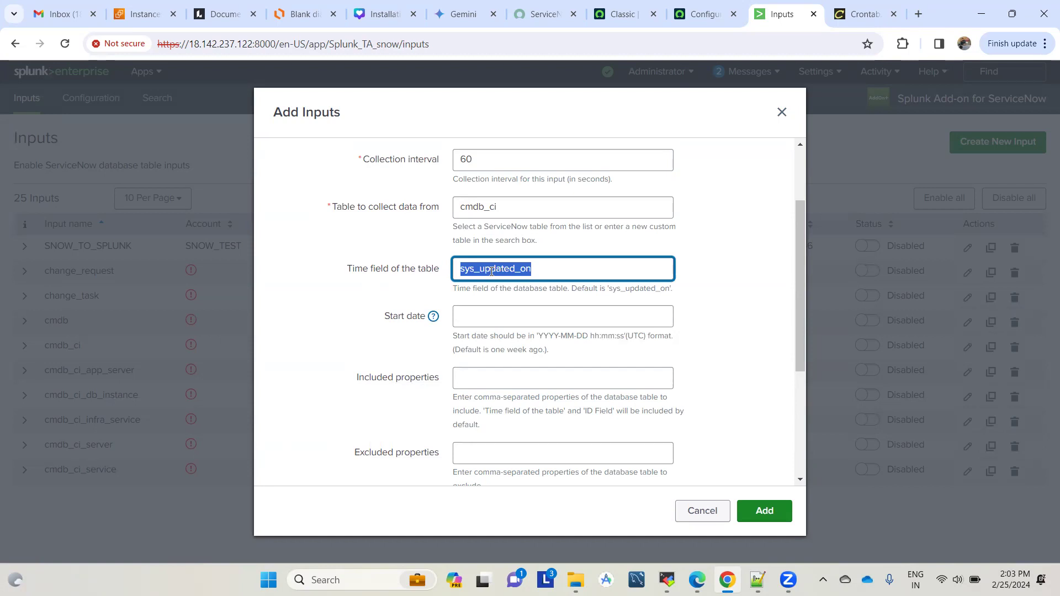
left_click(490, 314)
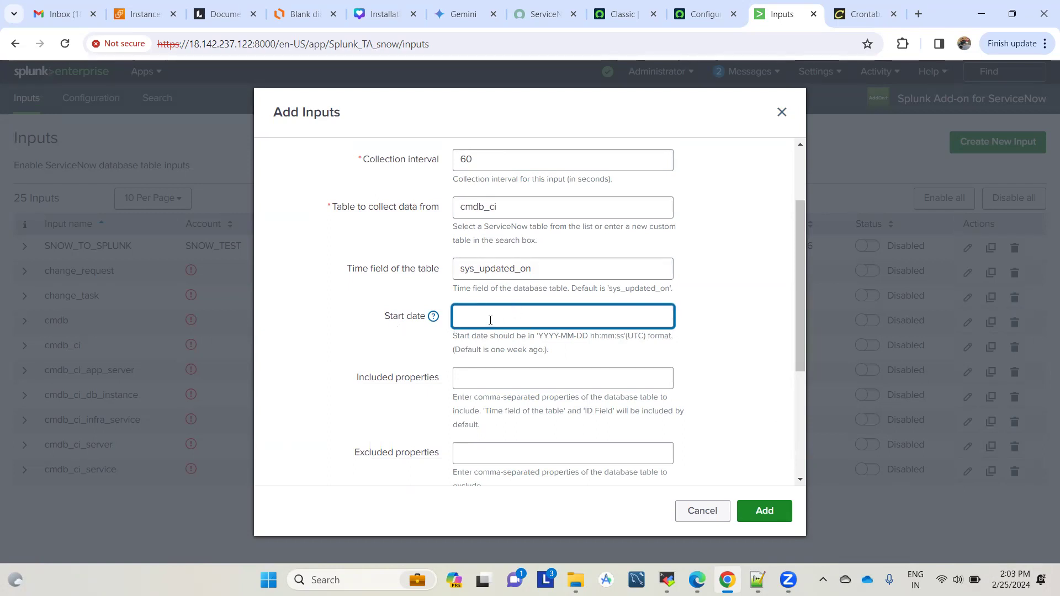
left_click(345, 317)
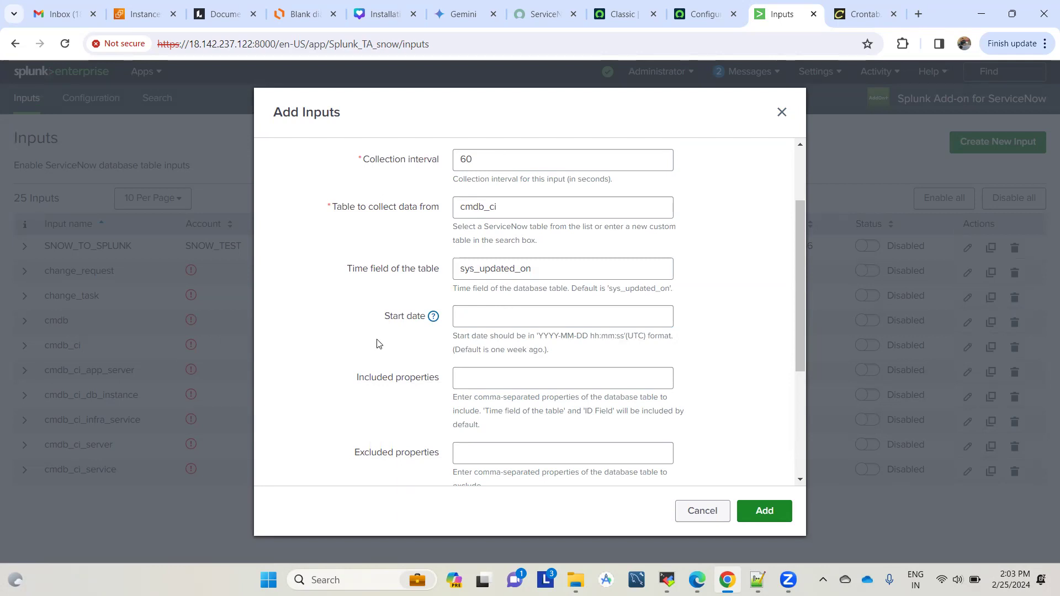
scroll(378, 346, "down", 3)
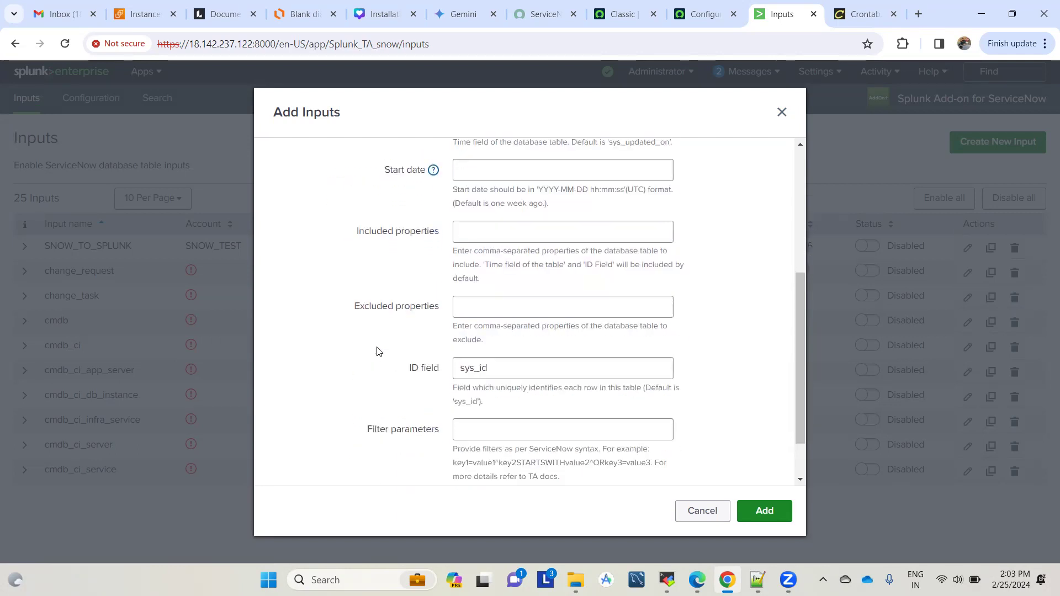
left_click(478, 199)
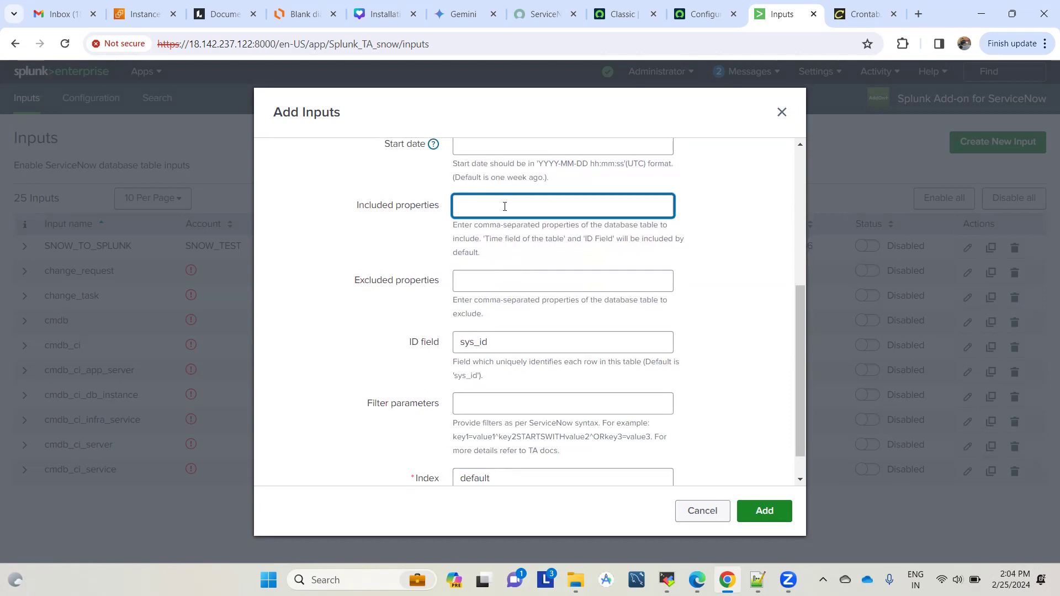
- Set the new input's index to snow
left_click(704, 14)
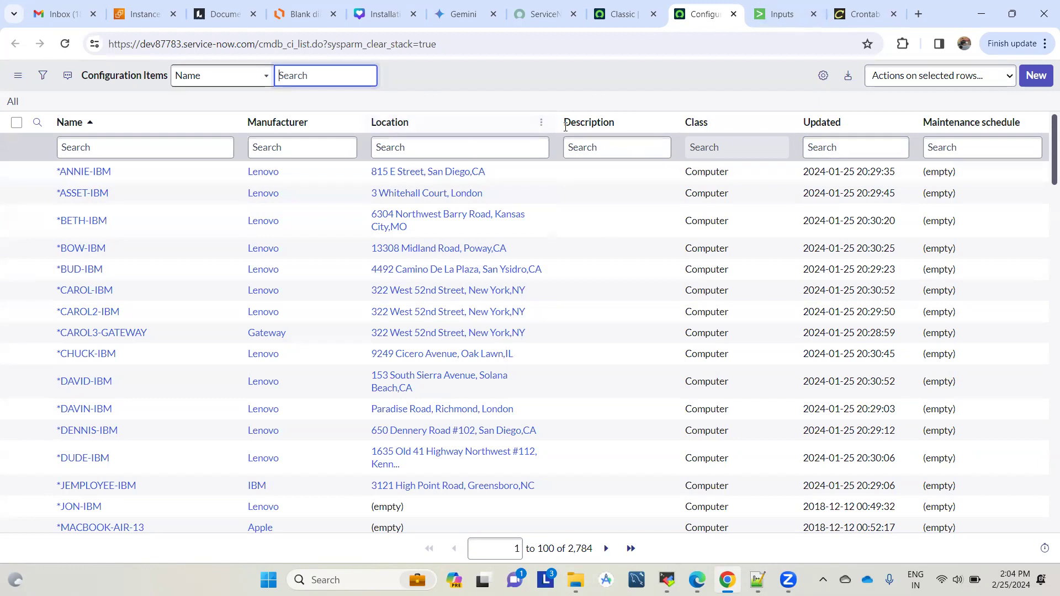
left_click(763, 8)
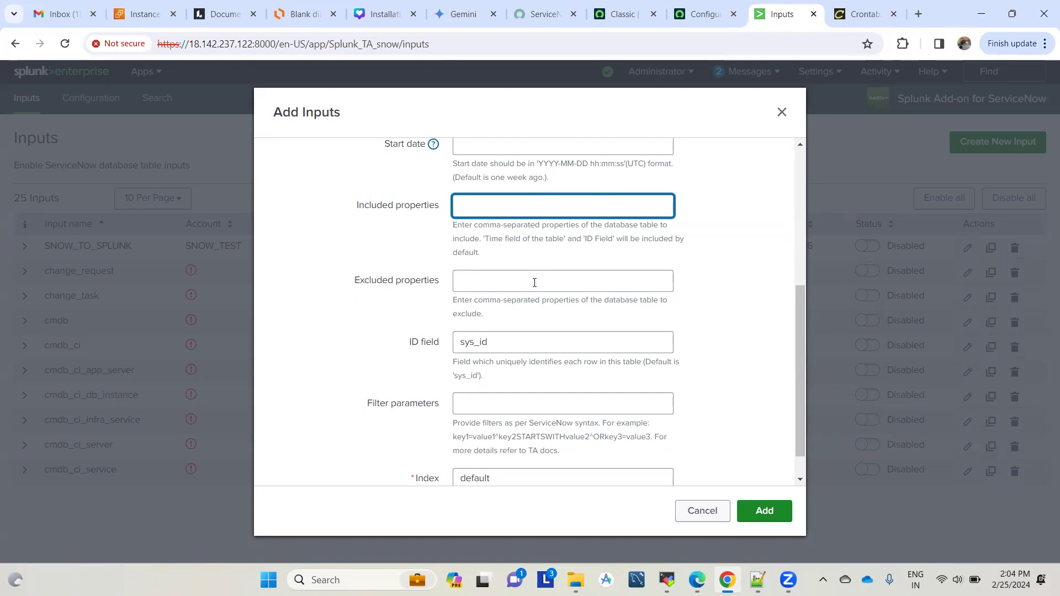
scroll(718, 396, "down", 1)
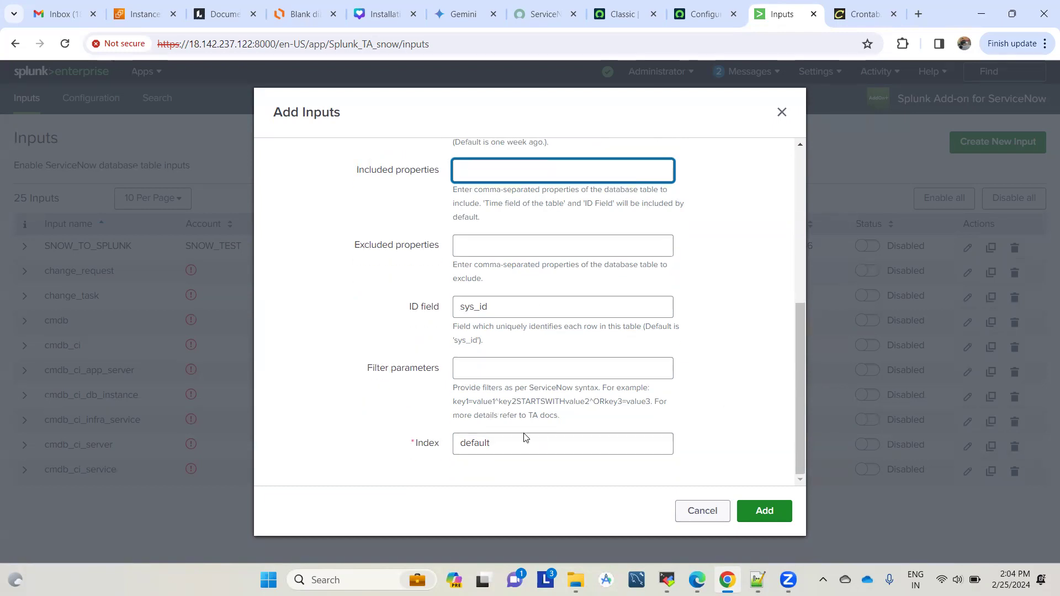
double_click(473, 439)
double_click(471, 441)
type("snow")
left_click(468, 424)
- Add the snowToSplunkIndex input and filter the inputs list by 'sno'
left_click(747, 517)
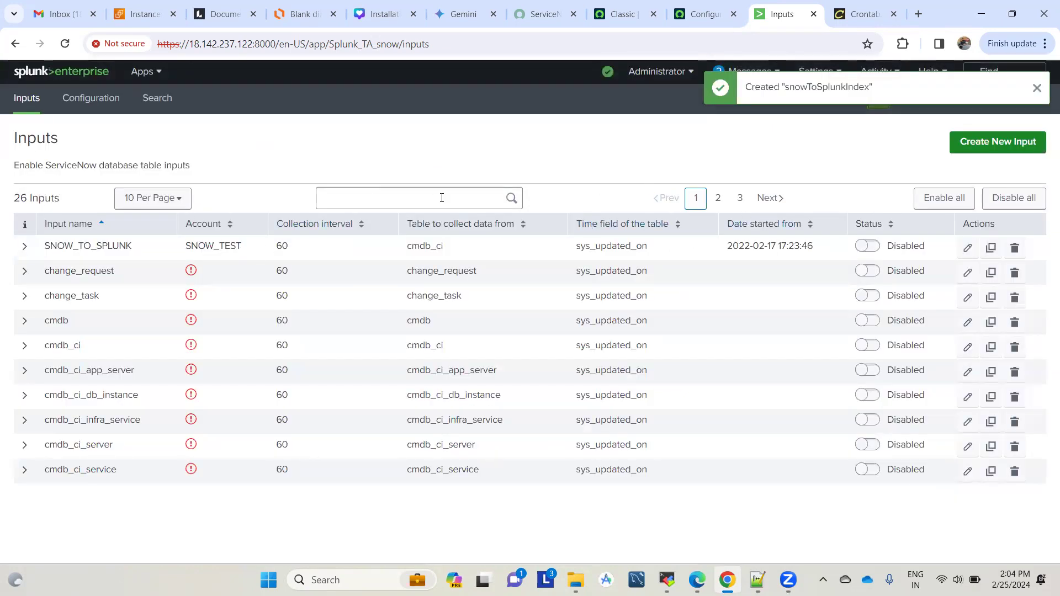
left_click(412, 194)
type("snow")
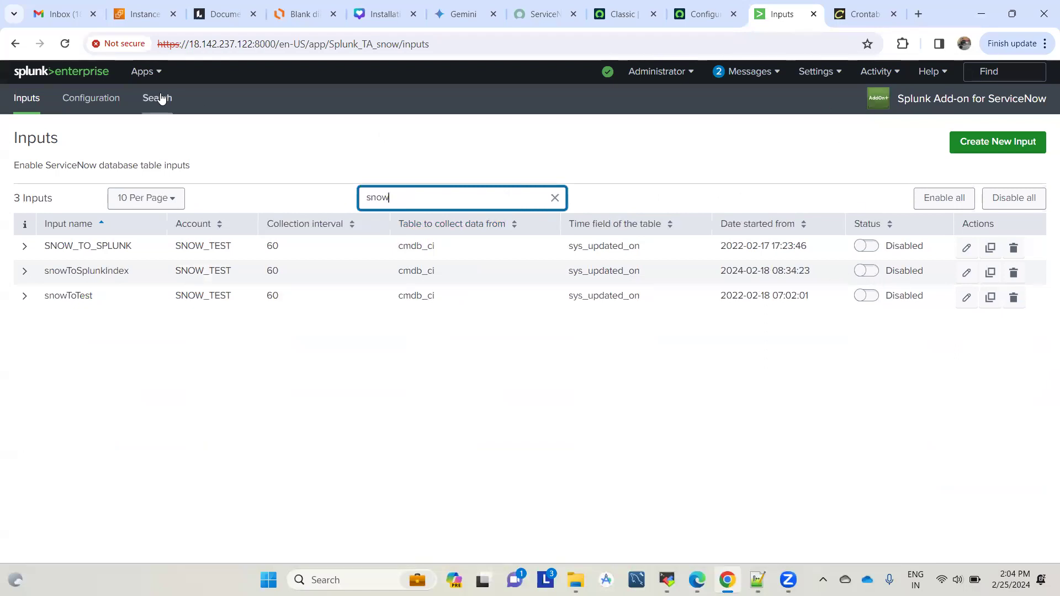
- Run an index=snow search in a new Search tab
left_click(142, 71)
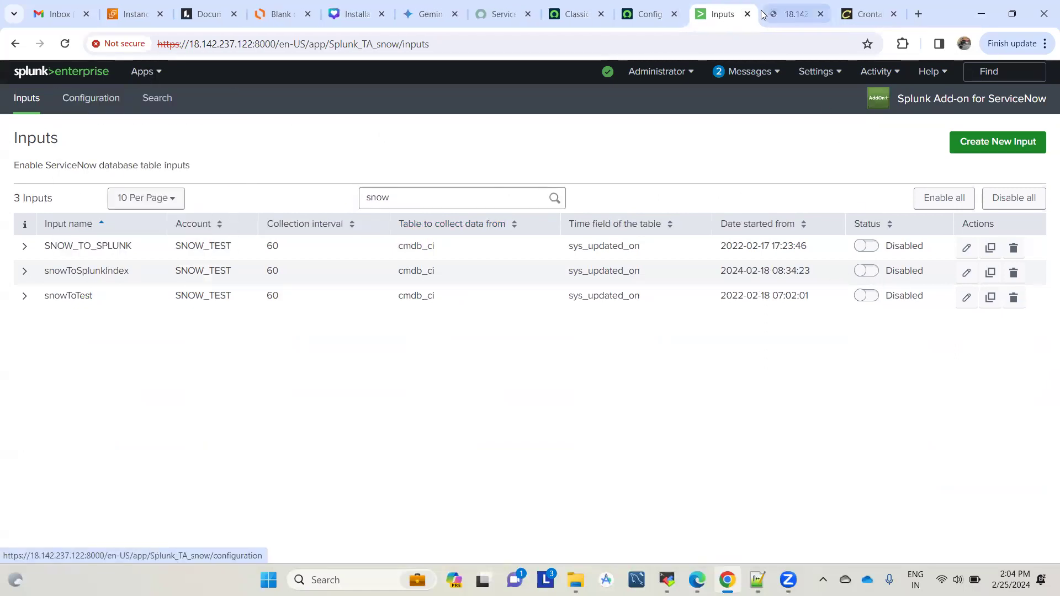
key("ctrl+Tab")
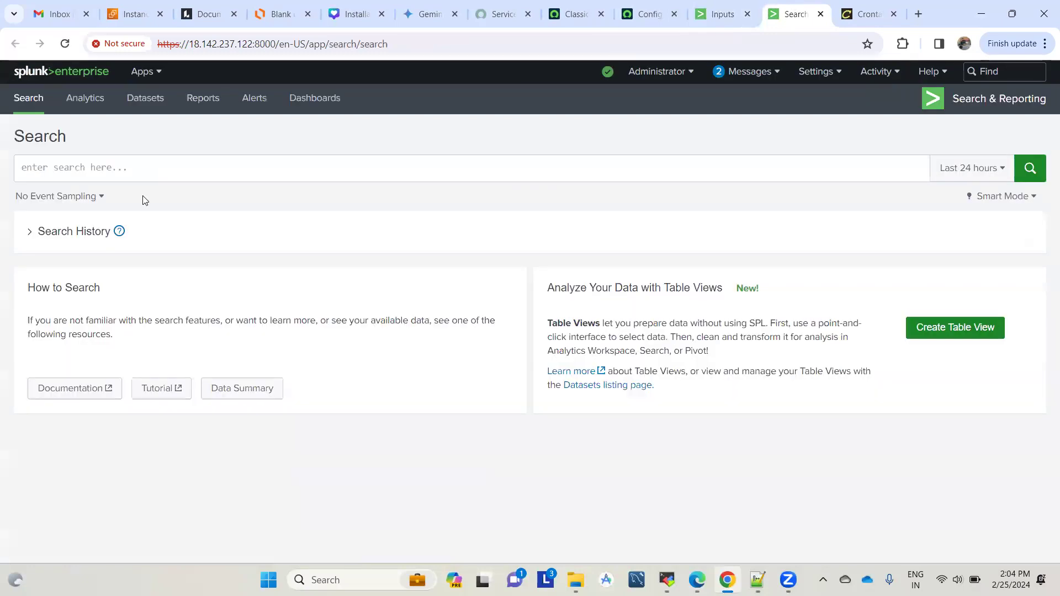
left_click(122, 168)
type("index")
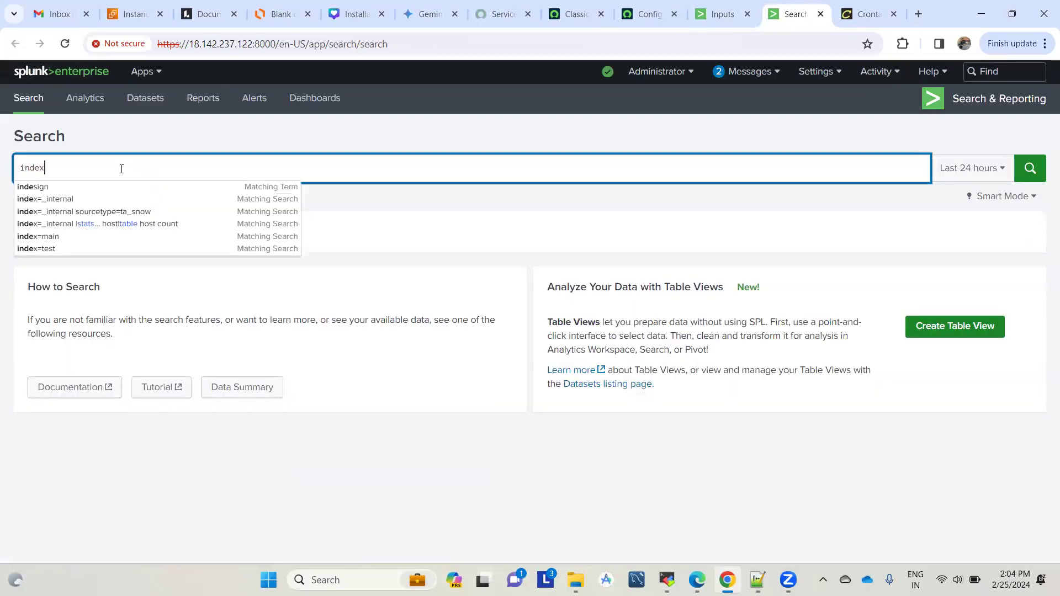
type("=snow")
key("Return")
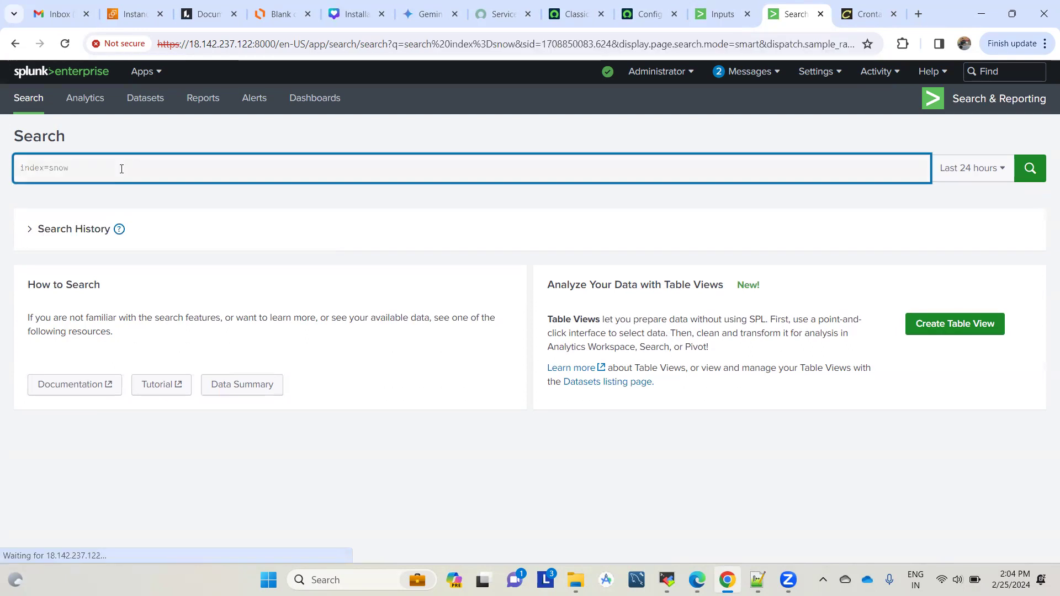
- Rerun the index=snow search over All time, then enable the snowToSplunkIndex input
left_click(973, 168)
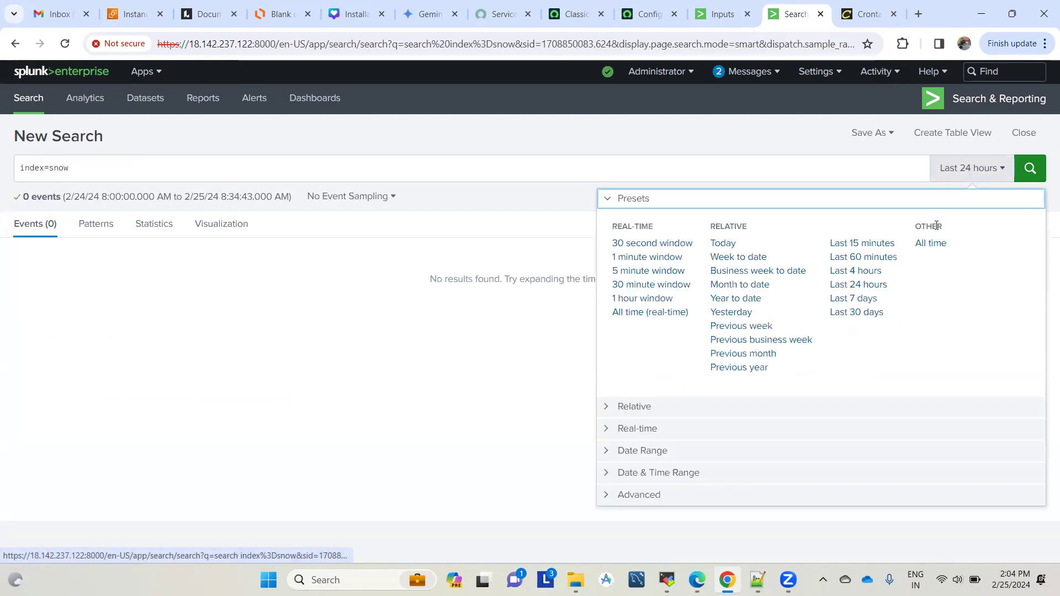
left_click(933, 244)
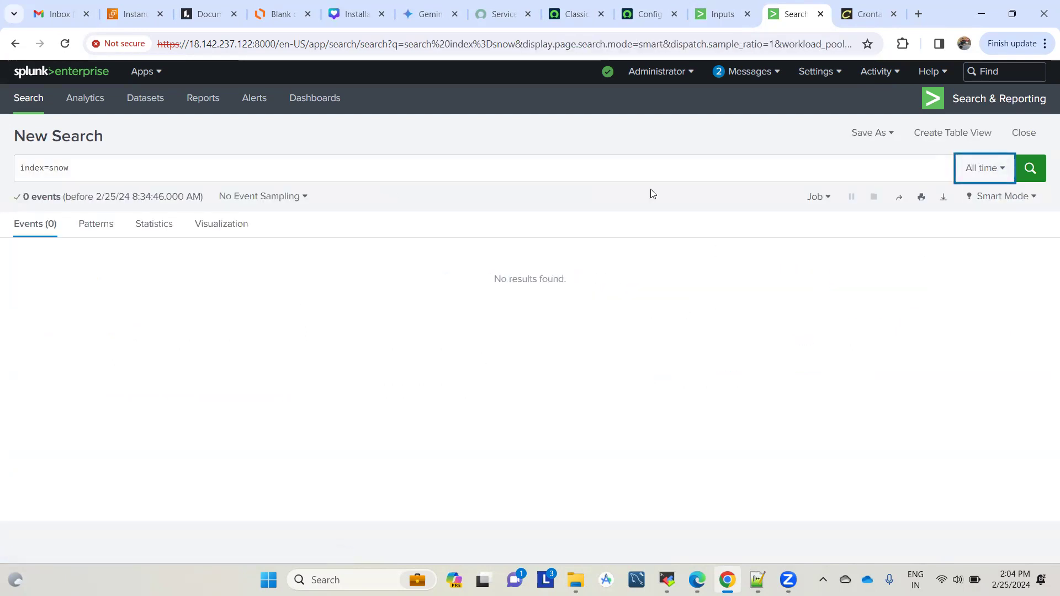
left_click(545, 171)
key("Return")
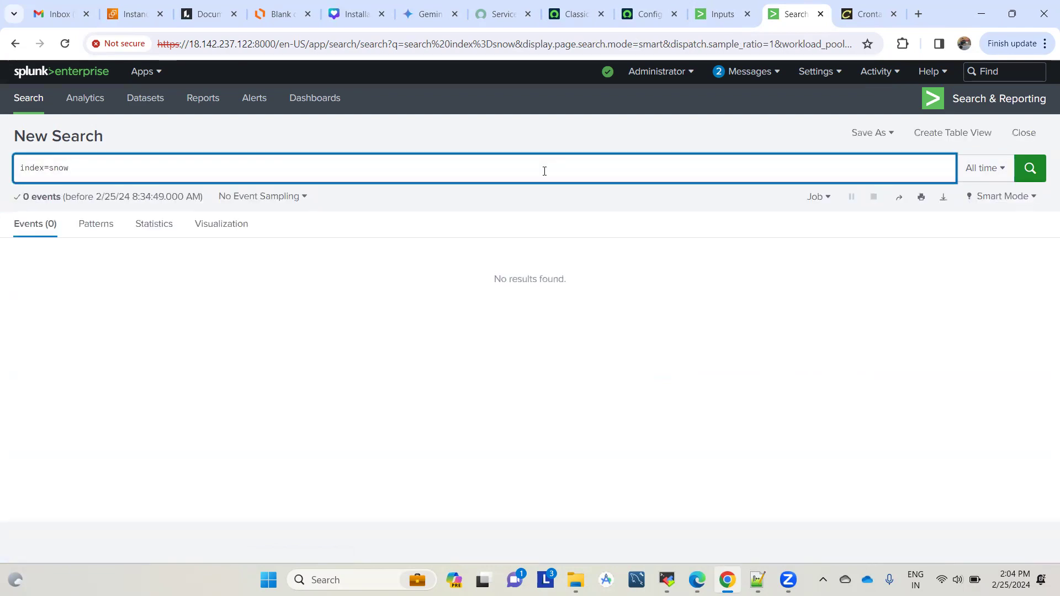
left_click(742, 4)
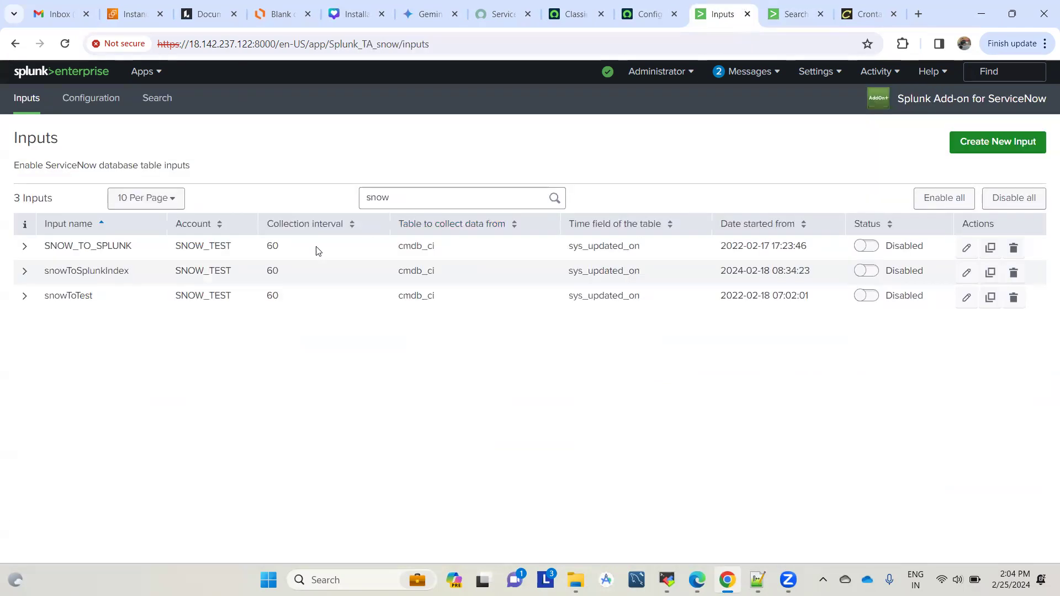
left_click(872, 272)
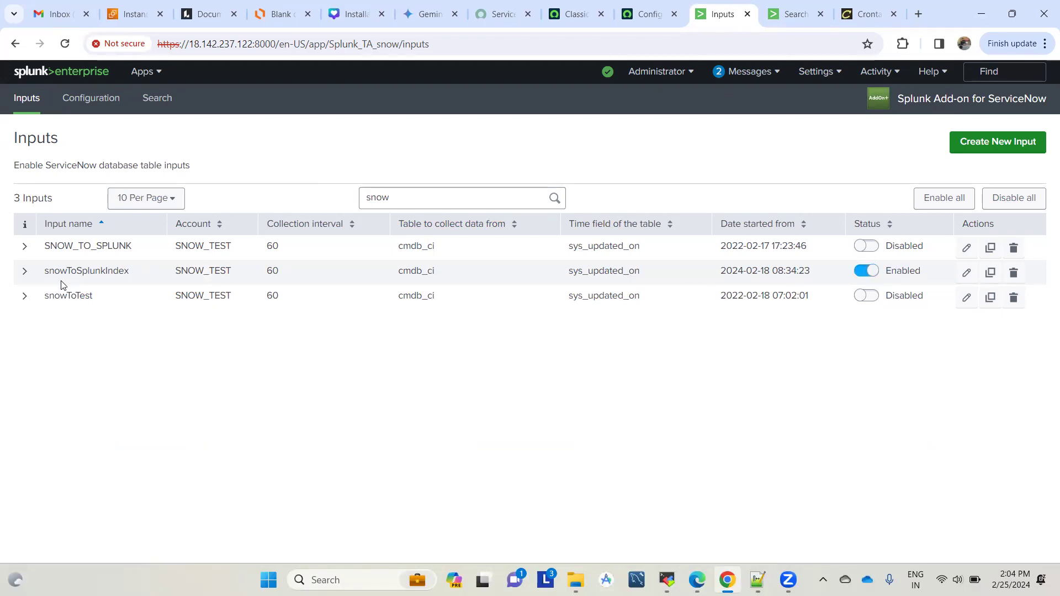
left_click(25, 273)
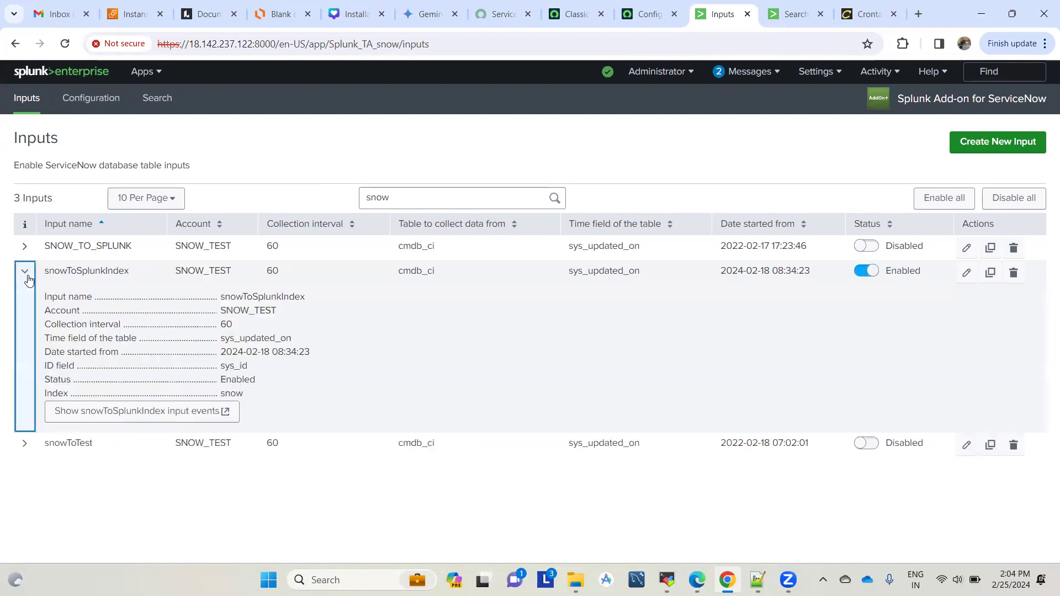
double_click(266, 353)
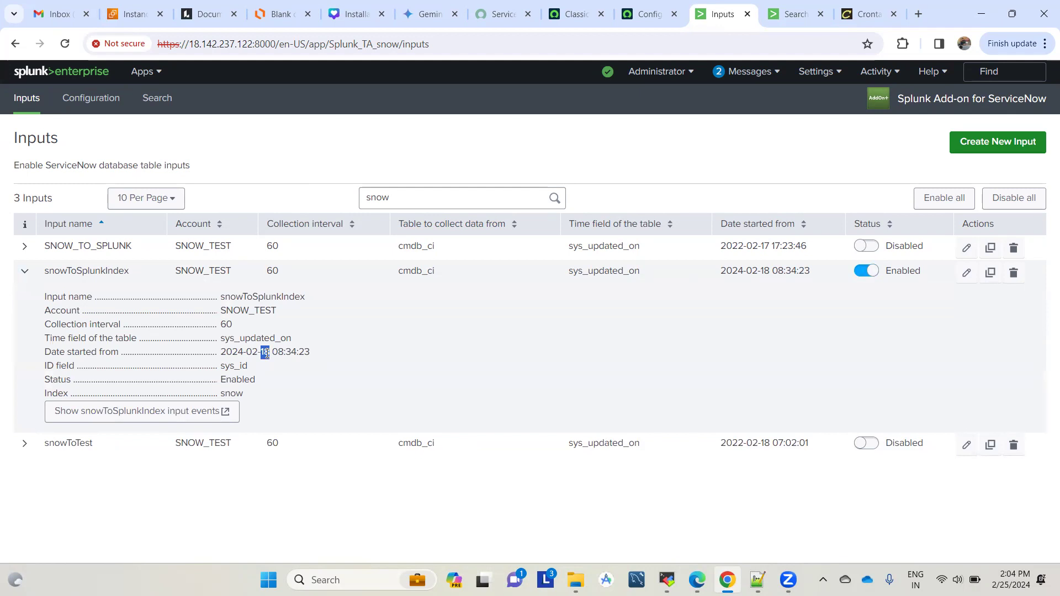
double_click(225, 351)
double_click(252, 353)
double_click(266, 353)
left_click(320, 357)
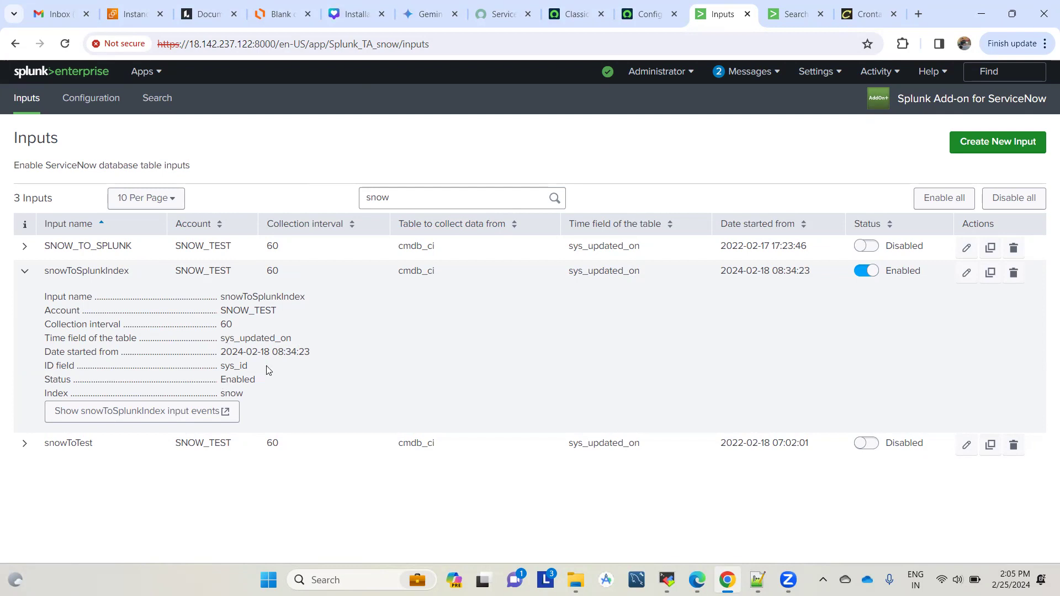
left_click(649, 11)
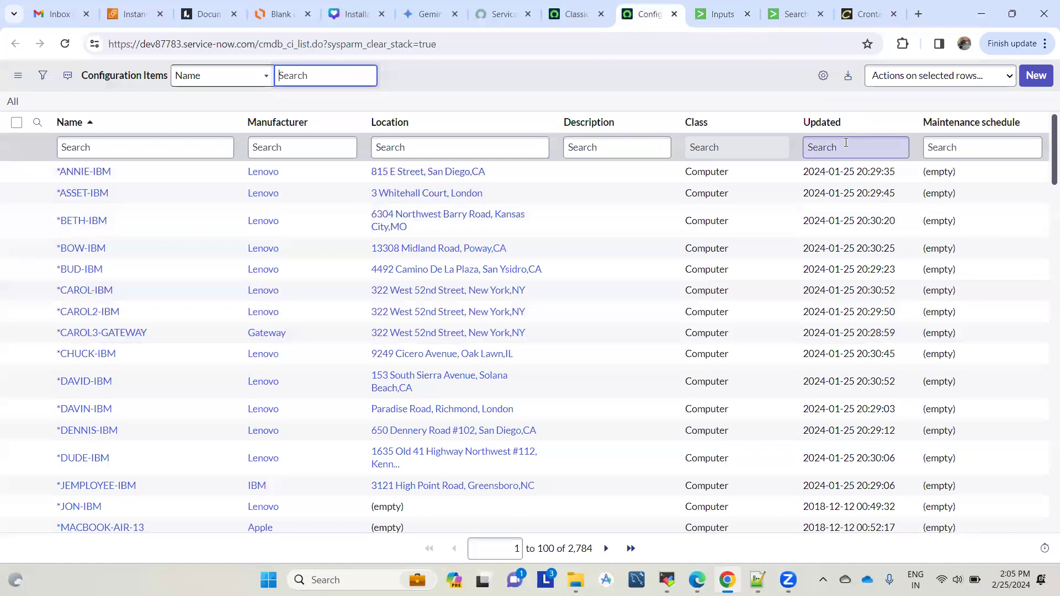
left_click(722, 7)
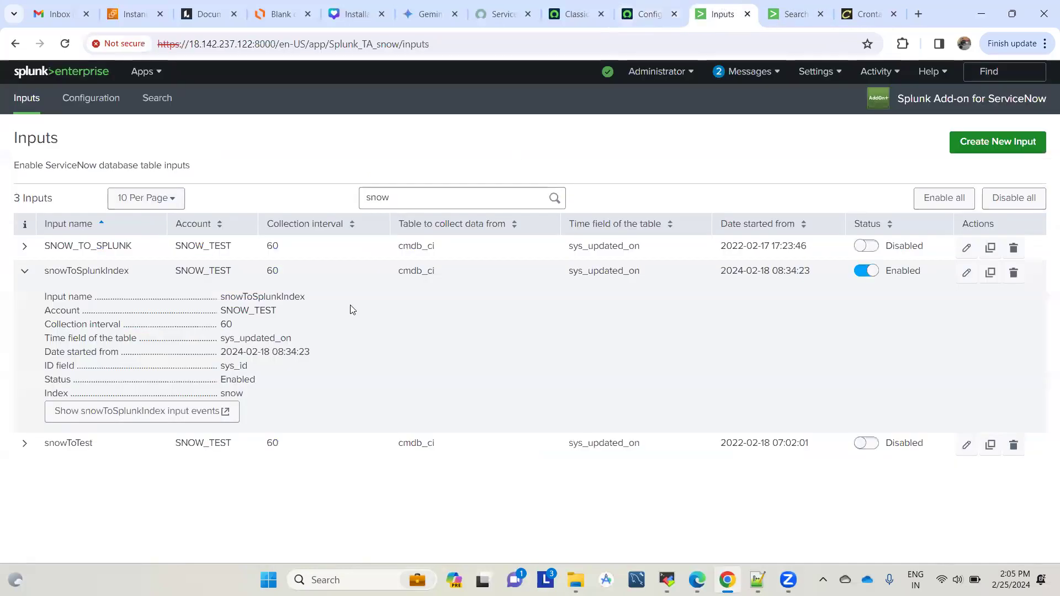
left_click_drag(310, 352, 231, 352)
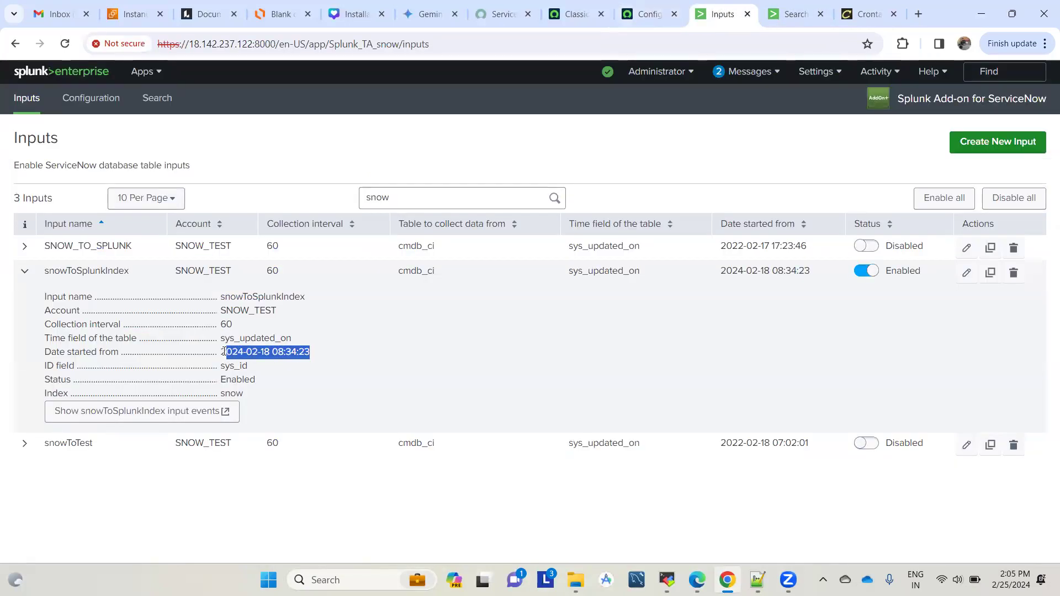
left_click(337, 354)
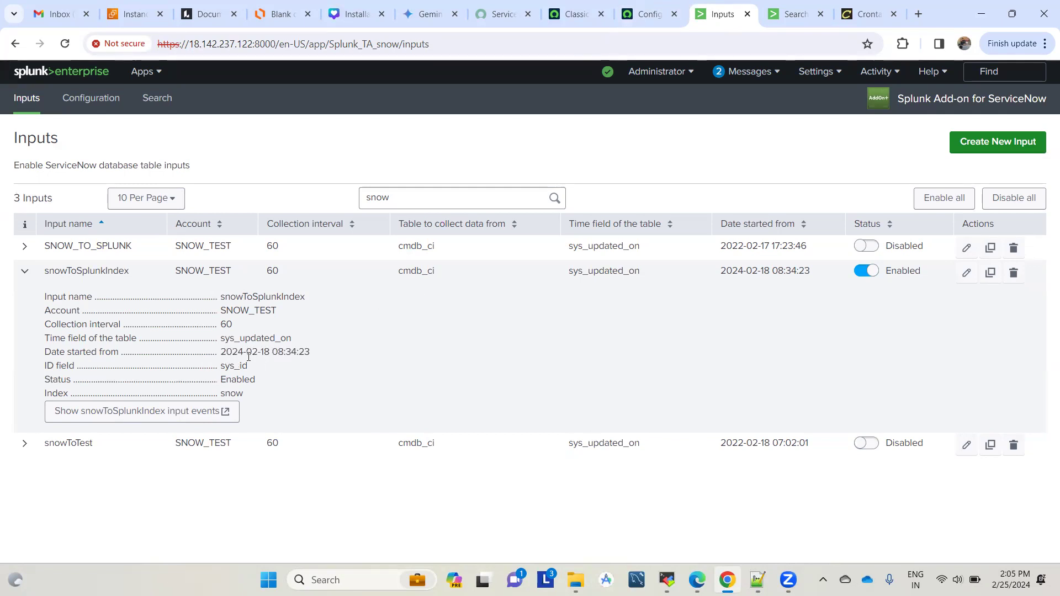
- Filter ServiceNow configuration items by Updated 2024-02 (none), then 2024-01 (2,660 records)
left_click(574, 14)
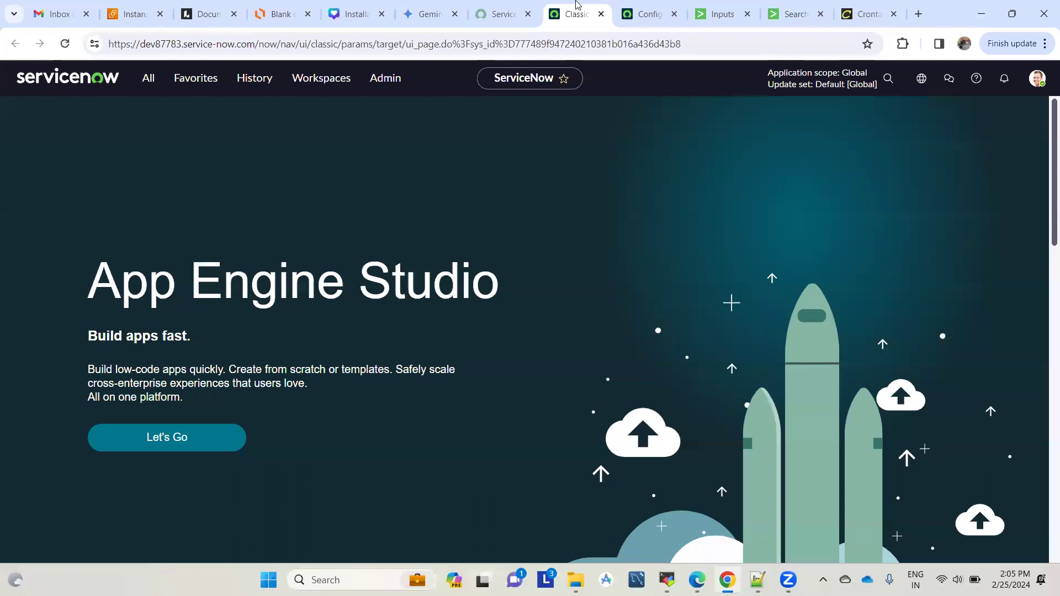
left_click(646, 13)
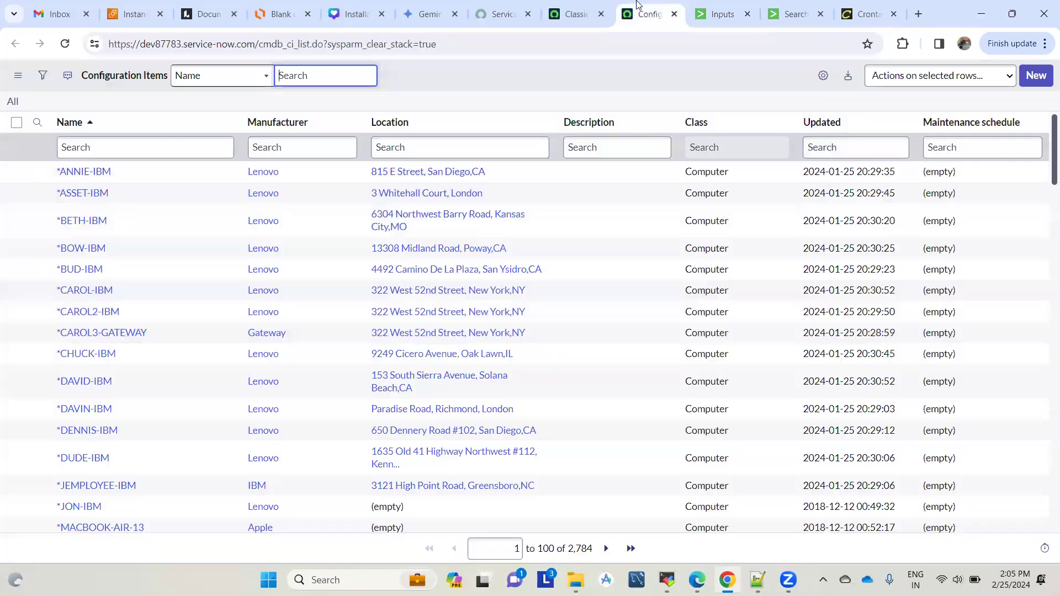
left_click(822, 146)
type("2024-0")
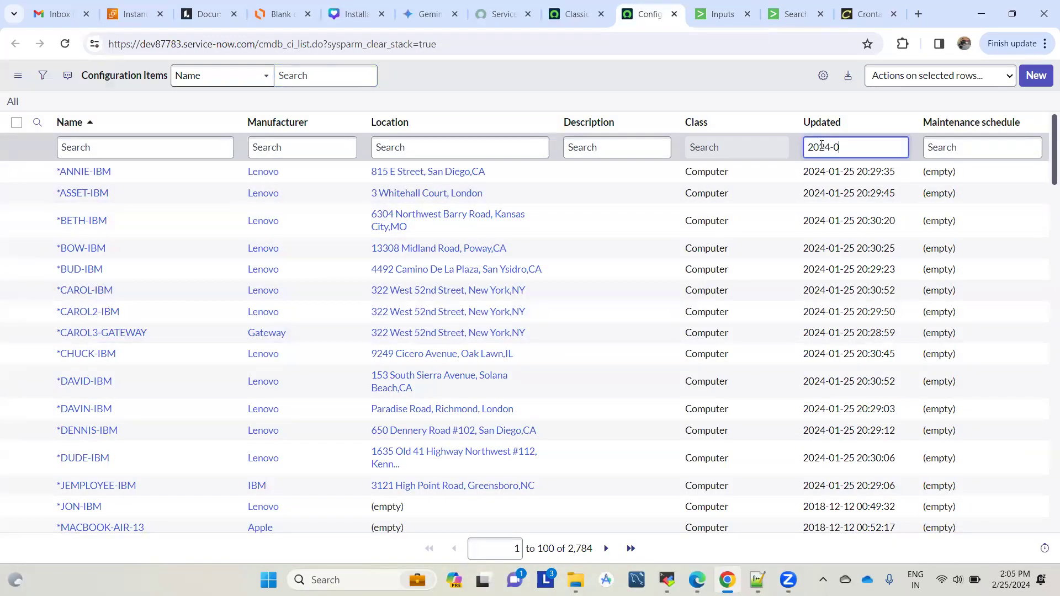
type("2")
key("Return")
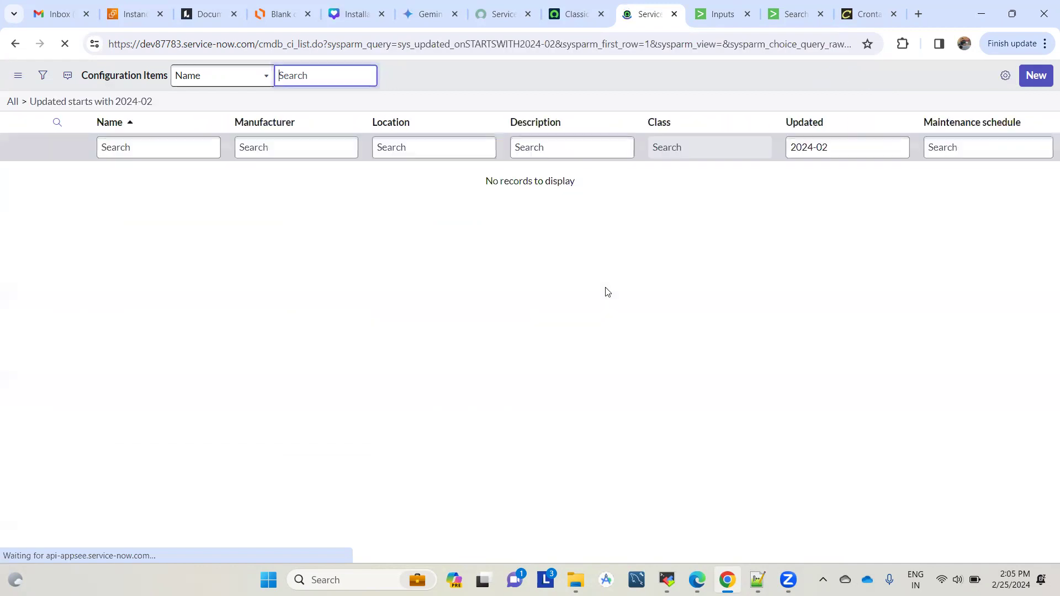
left_click(840, 149)
key("BackSpace")
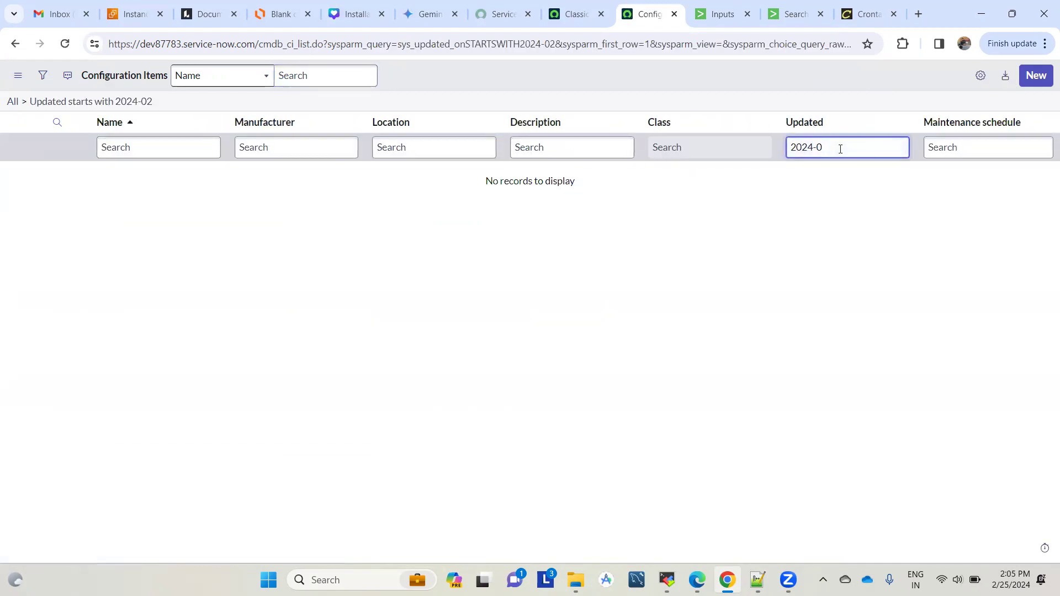
key("Return")
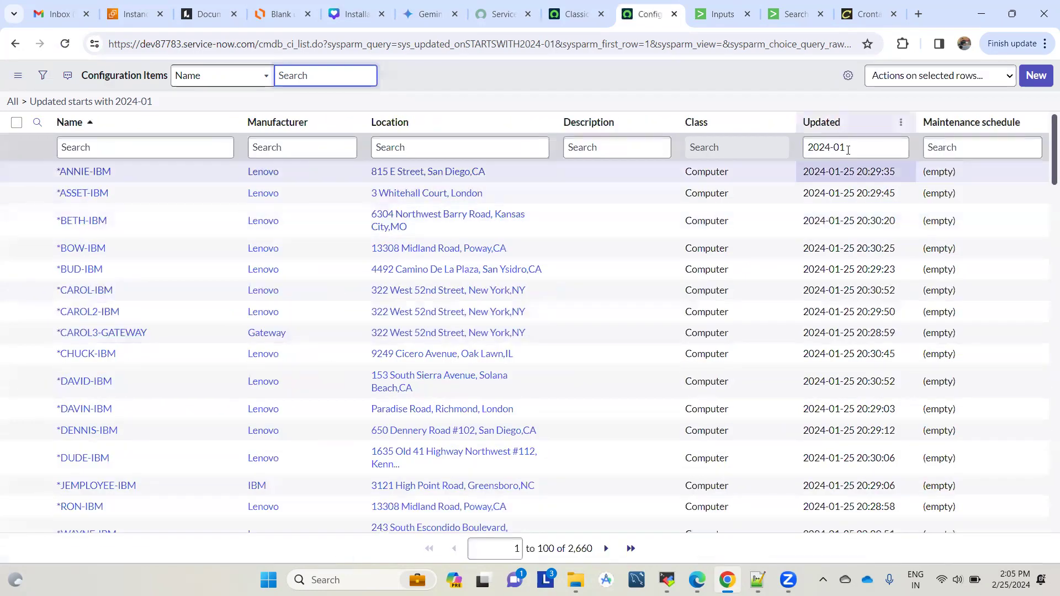
- Clear the Updated filter and refresh the Splunk index=snow search, still 0 events
left_click(849, 149)
key("BackSpace")
key("BackSpace")
key("BackSpace")
key("BackSpace")
key("BackSpace")
key("BackSpace")
key("BackSpace")
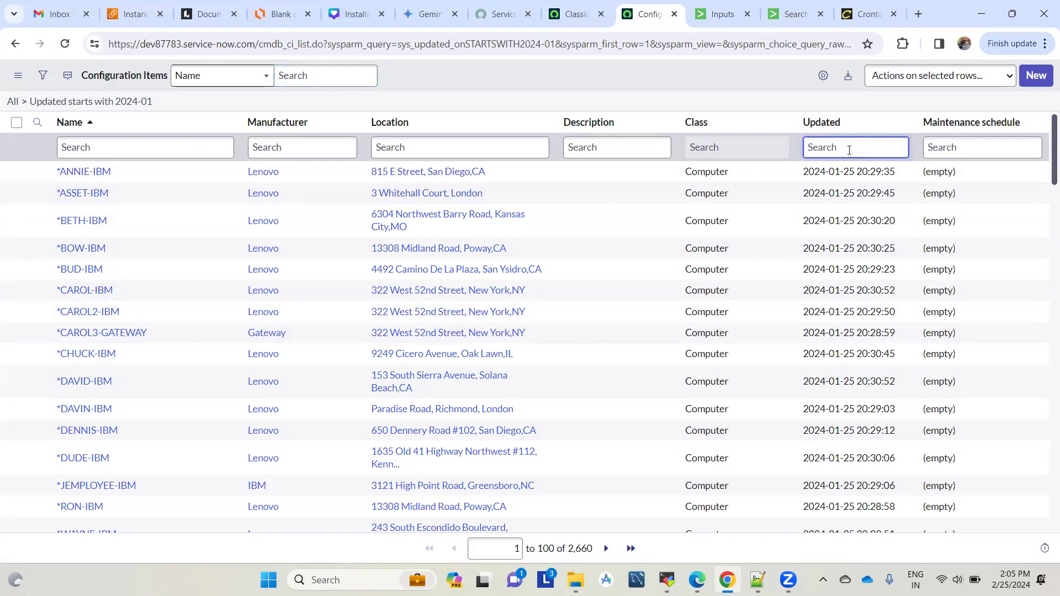
left_click(788, 4)
key("F5")
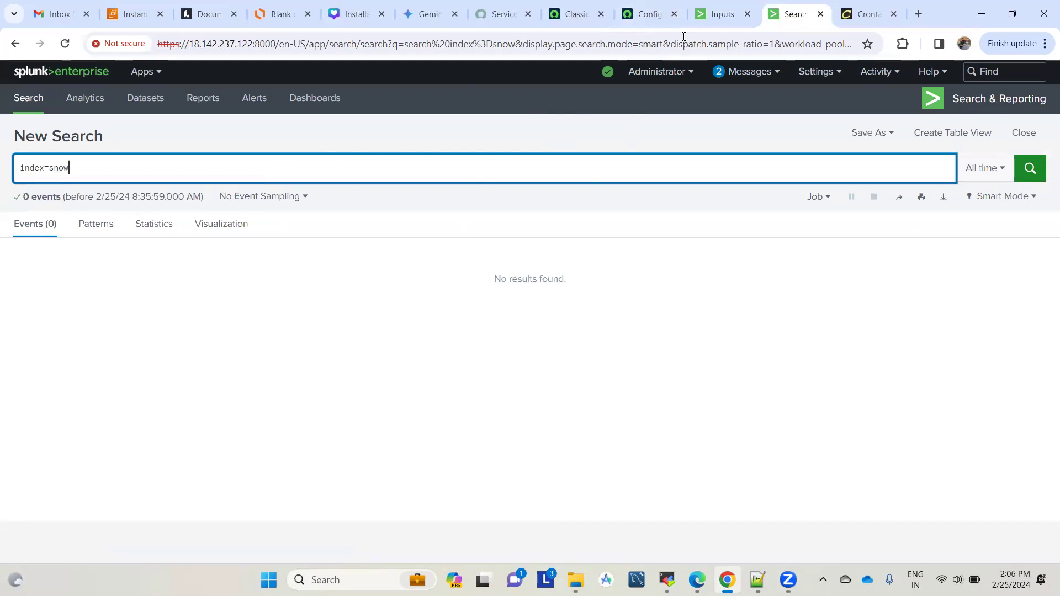
- Run index=_internal over the Last 15 minutes in a fresh search tab
left_click(720, 14)
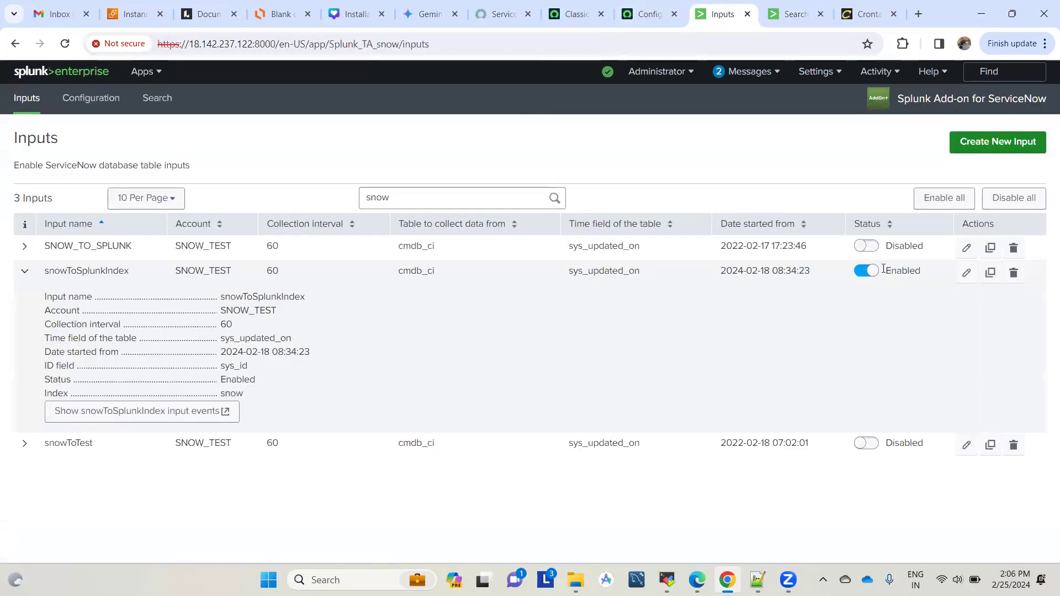
left_click(793, 14)
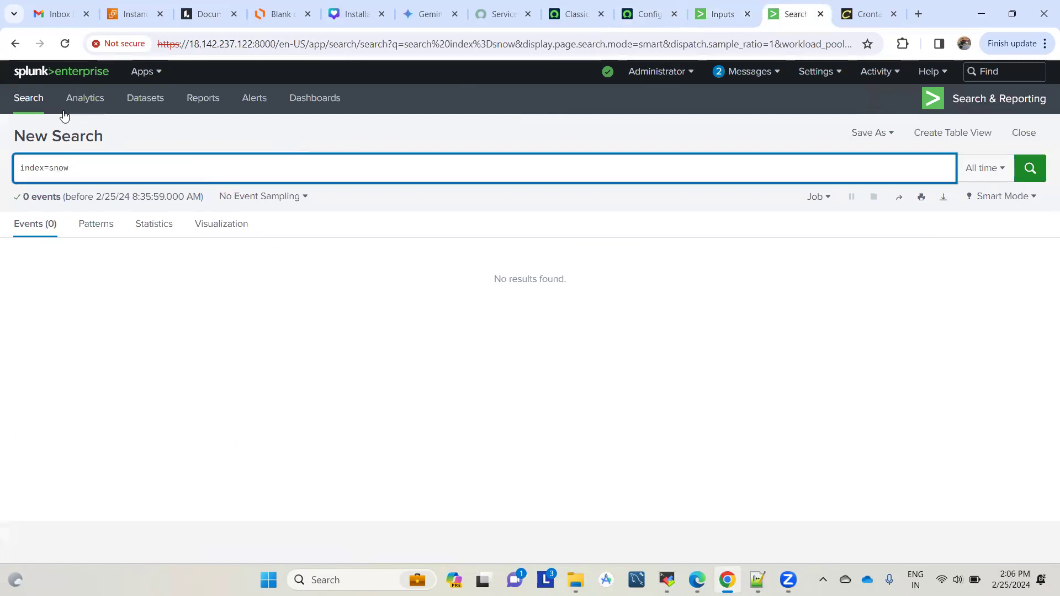
middle_click(31, 102)
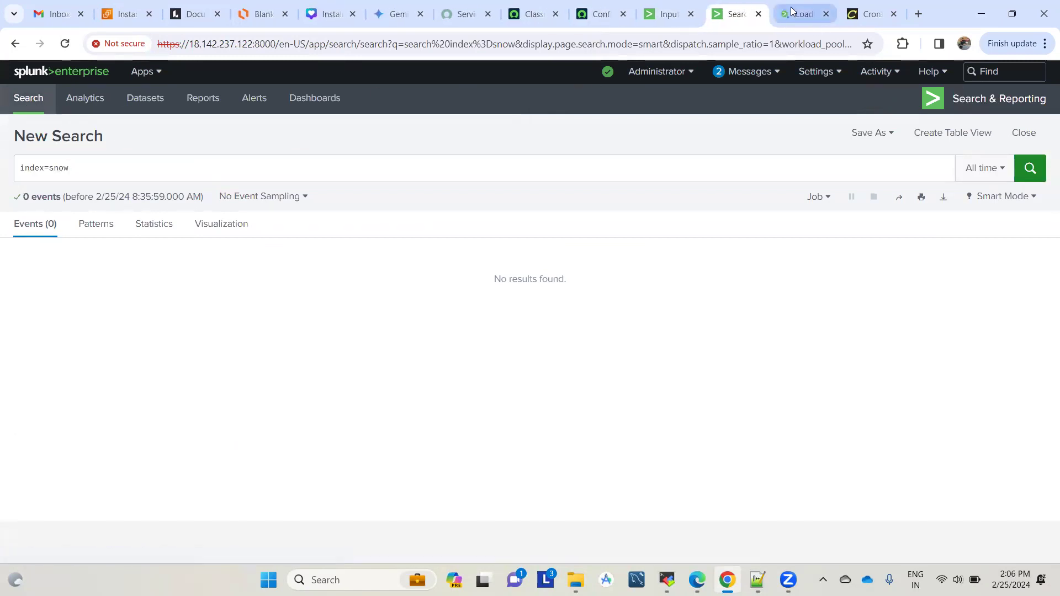
left_click(789, 11)
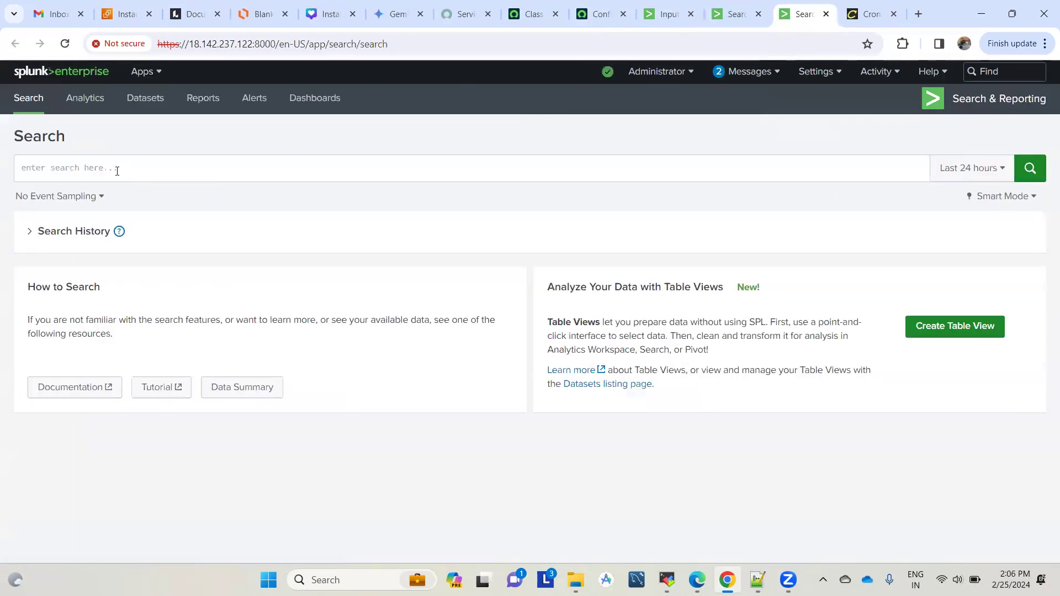
left_click(117, 171)
type("index=")
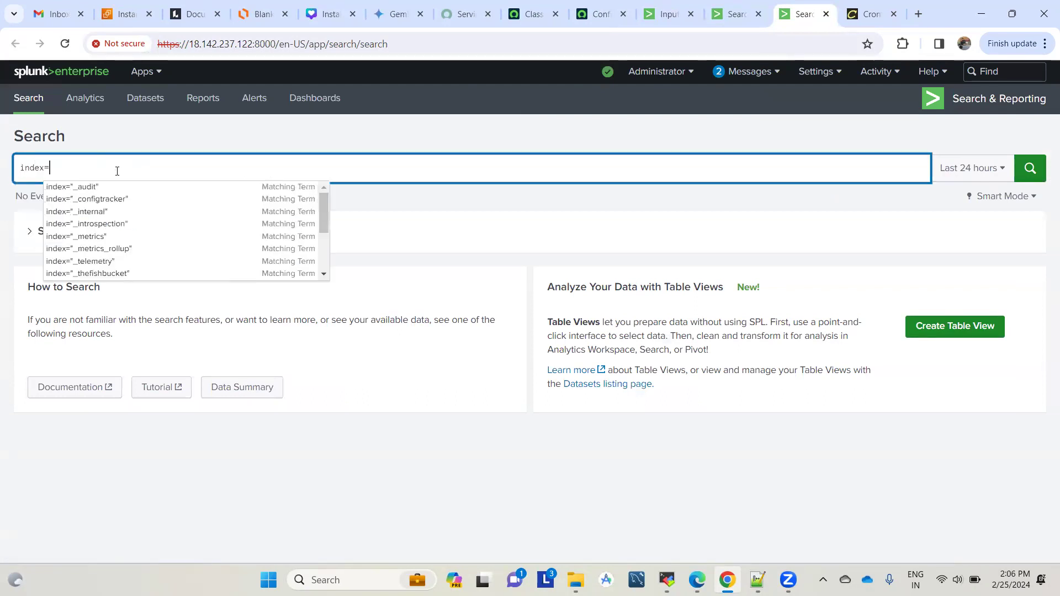
type("_internal")
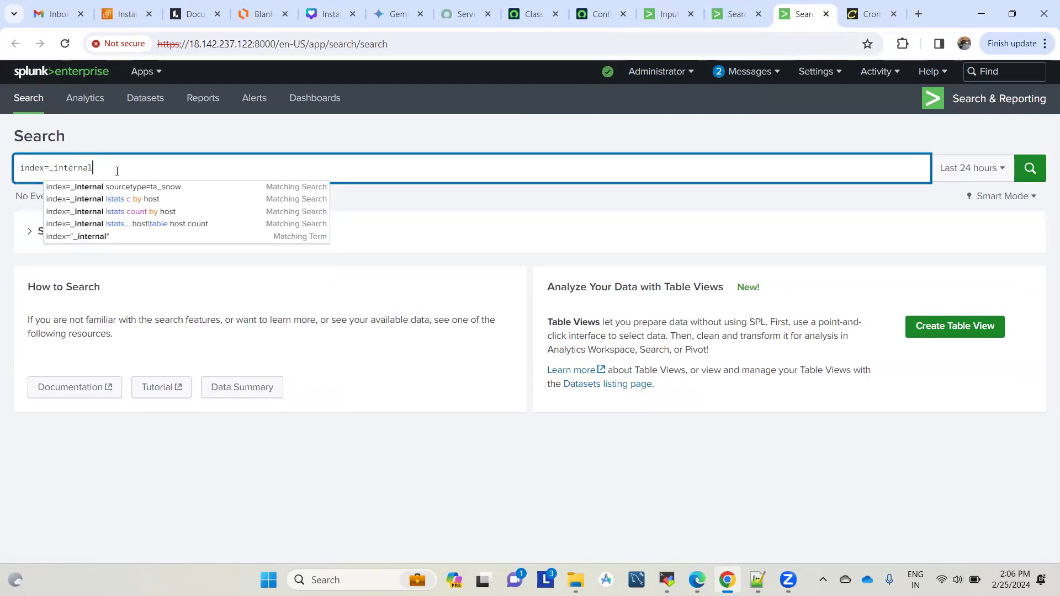
left_click(998, 168)
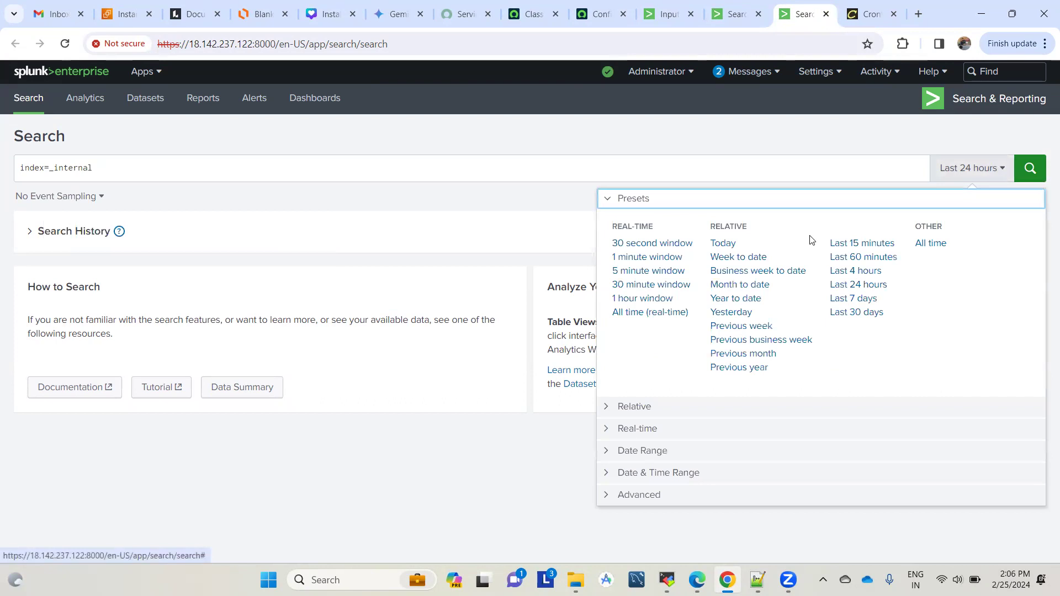
left_click(833, 239)
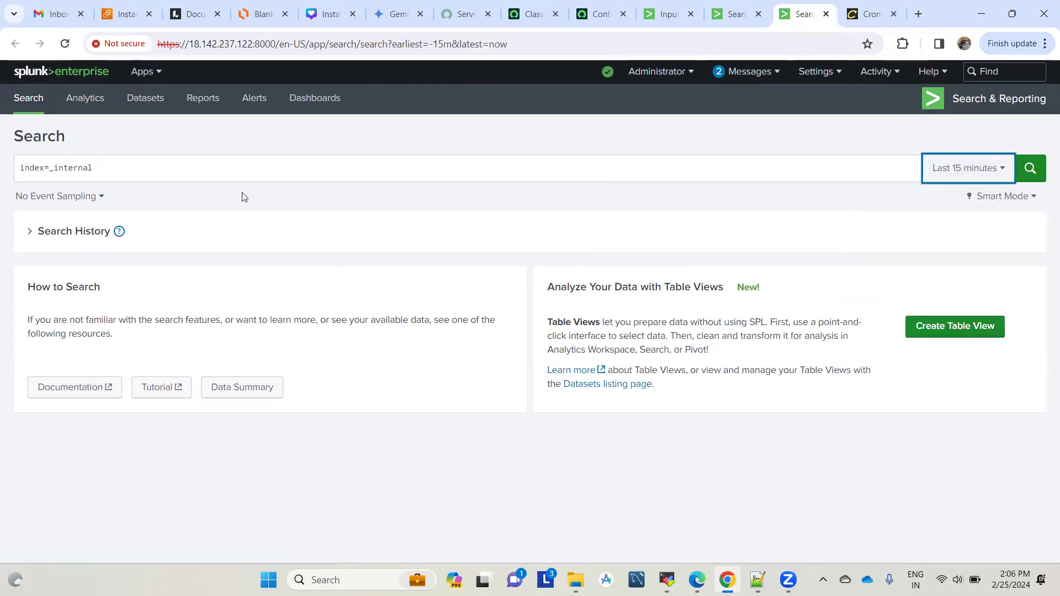
left_click(183, 168)
key("Return")
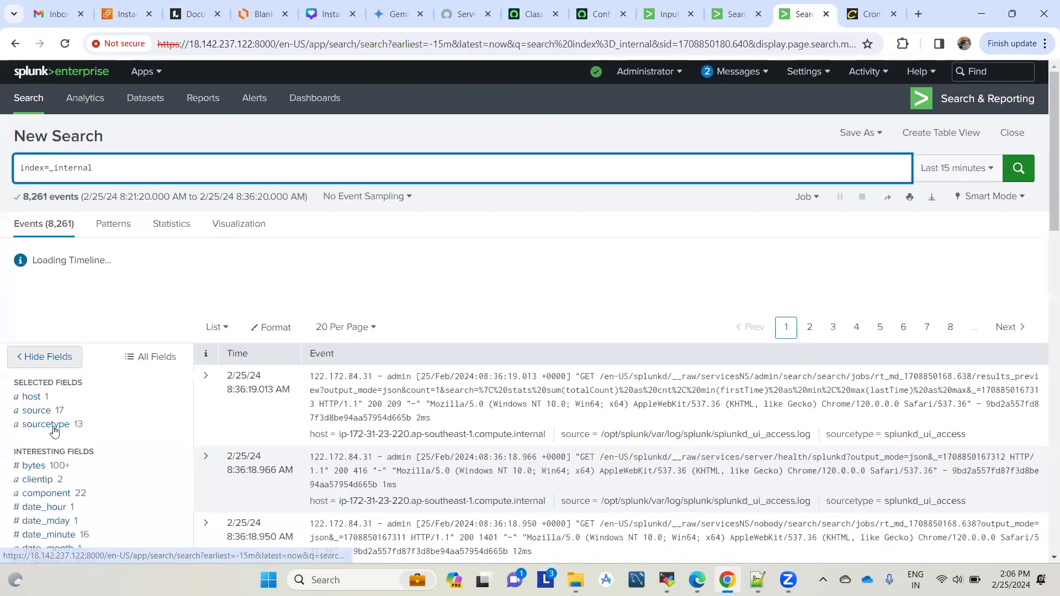
- Show the sourcetype value breakdown, which lists ta_snow_ticket among 8,300 events
left_click(51, 418)
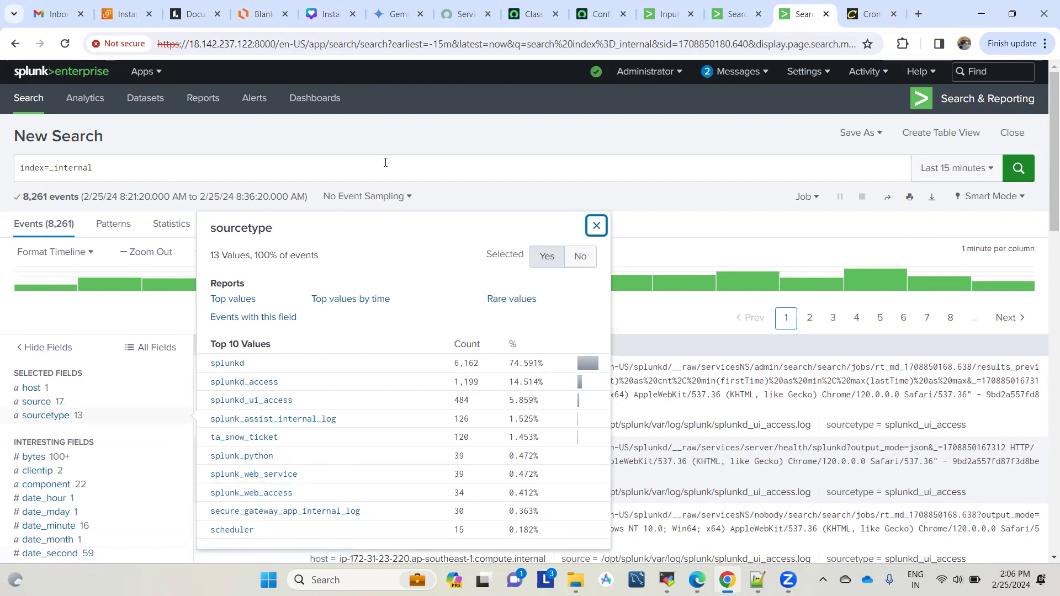
left_click(218, 171)
key("Return")
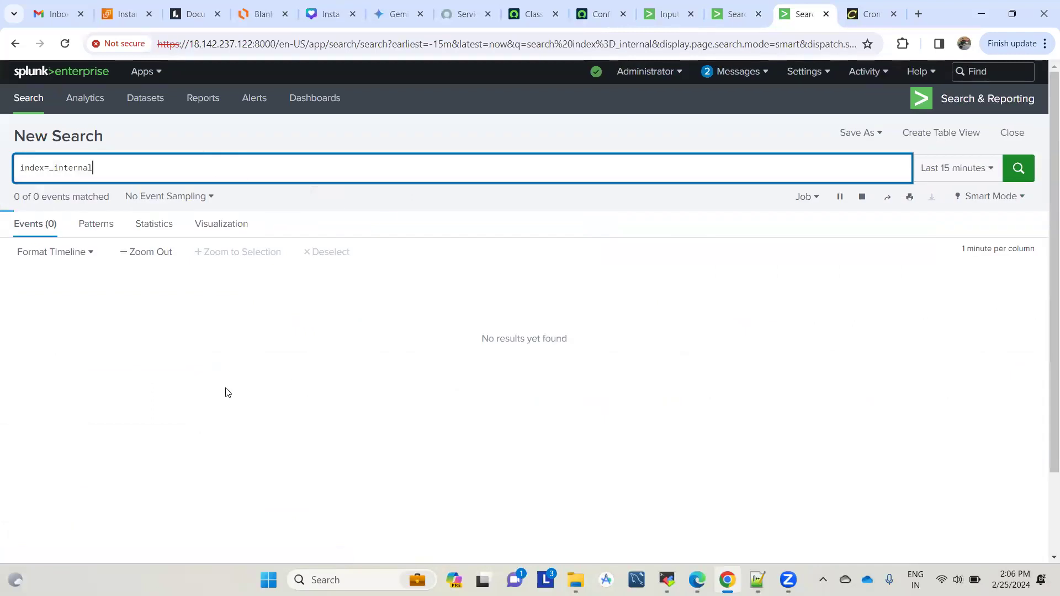
left_click(62, 417)
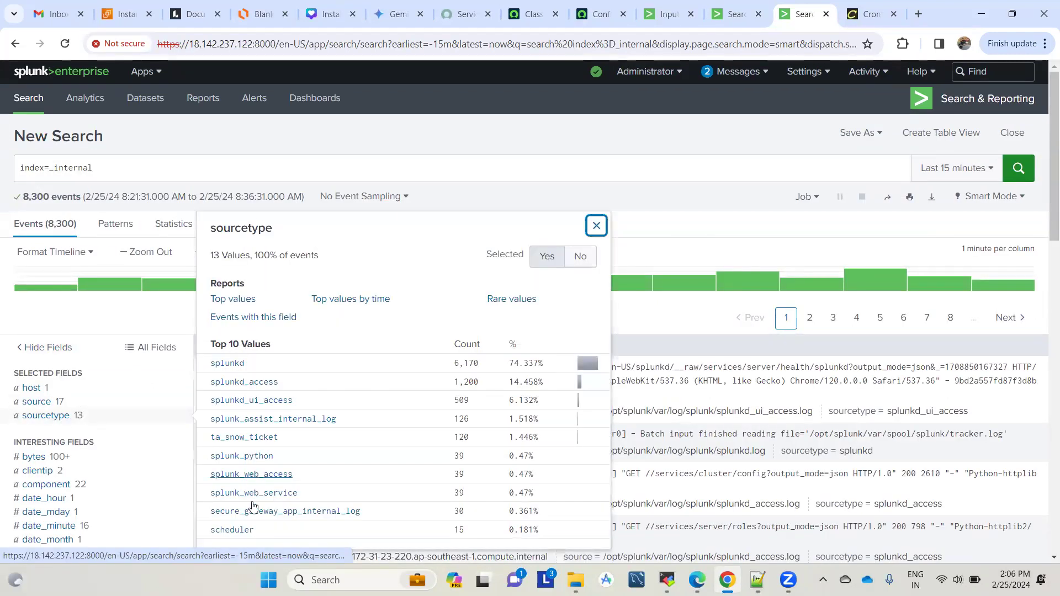
scroll(265, 353, "down", 2)
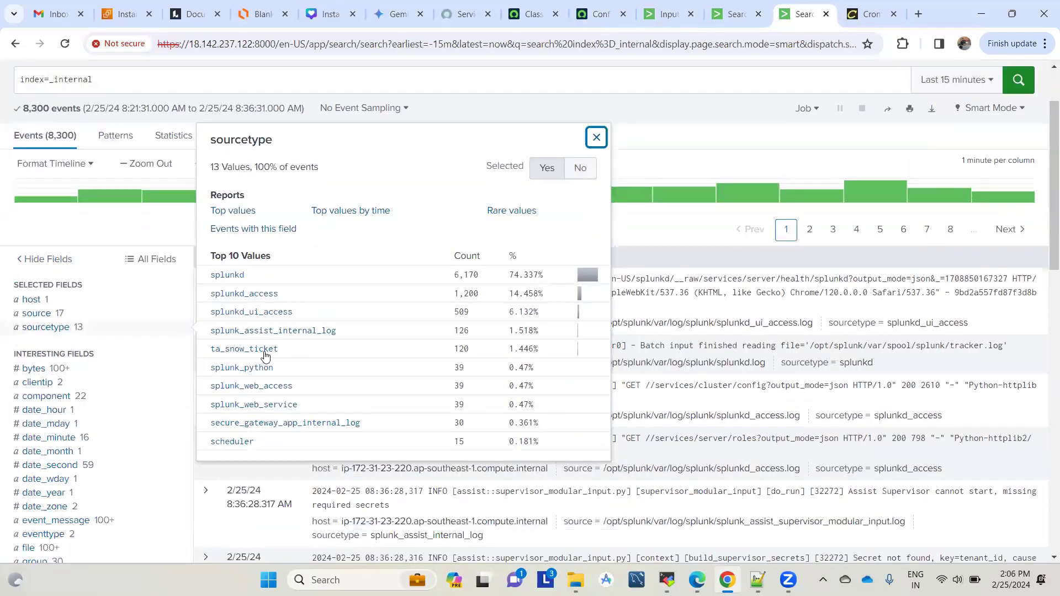
scroll(262, 353, "up", 1)
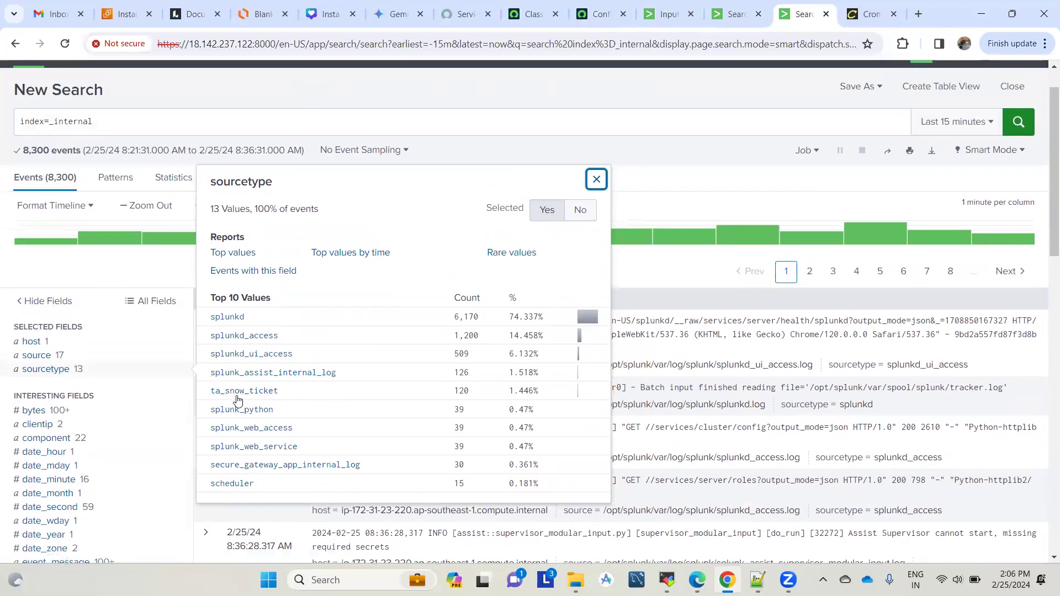
scroll(331, 374, "up", 1)
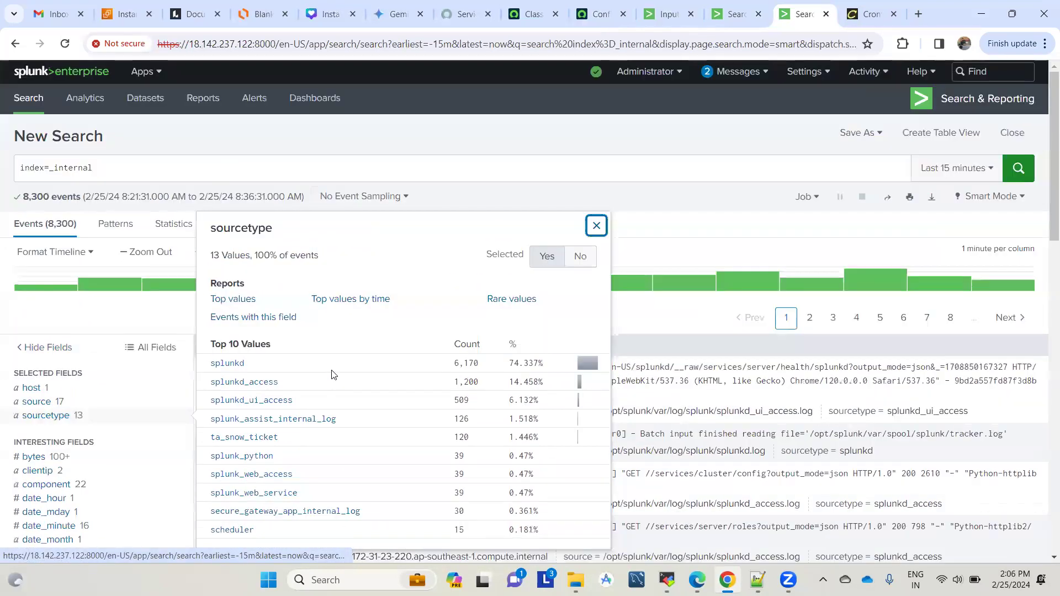
- Append sourcetype=*snow* to the index=_internal search and run it
left_click(171, 178)
type("sp")
key("BackSpace")
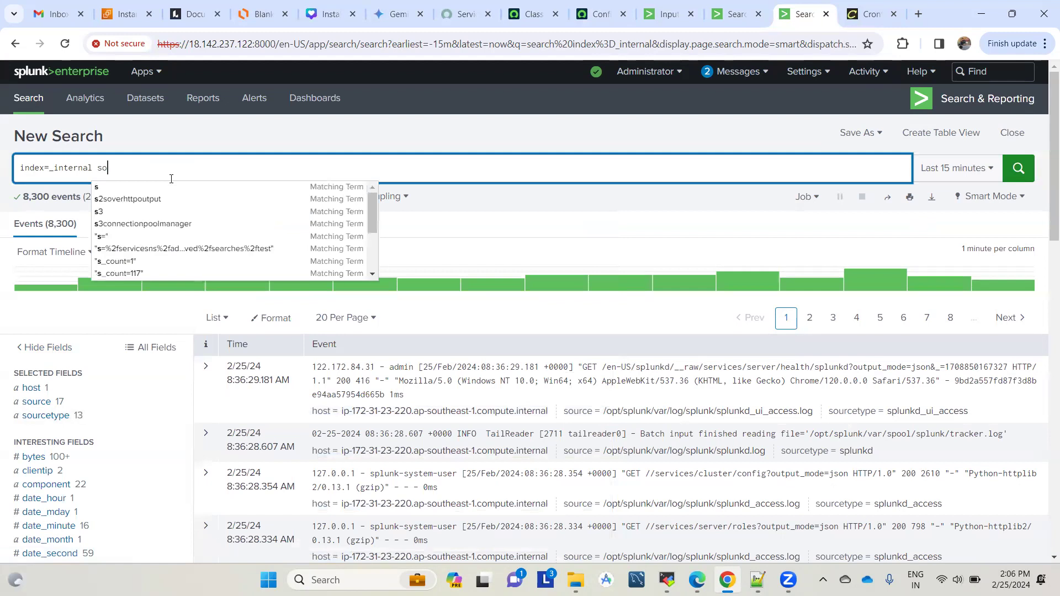
type("urcetype=")
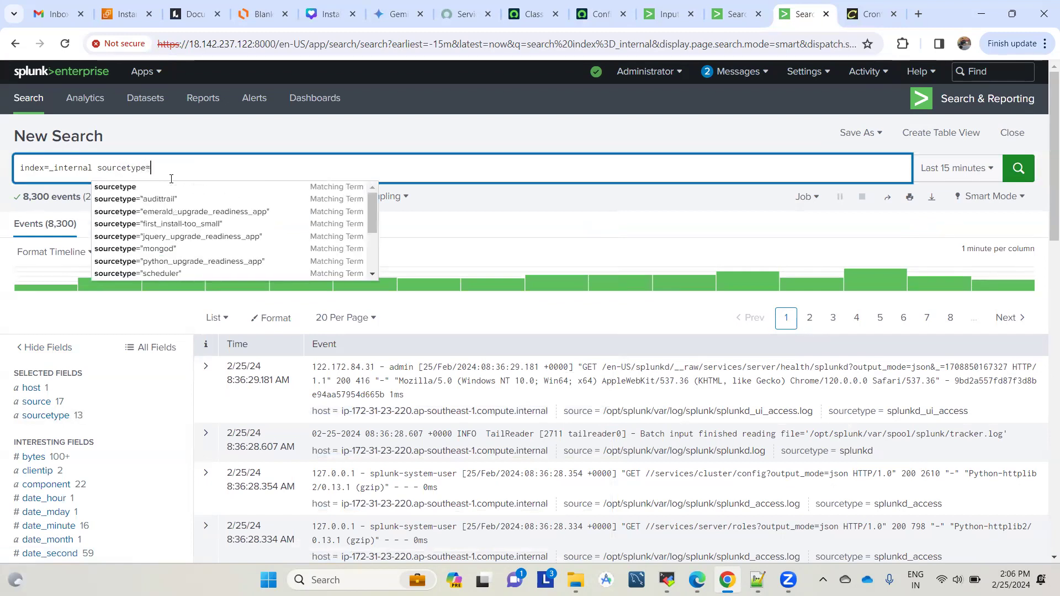
type("*snpw")
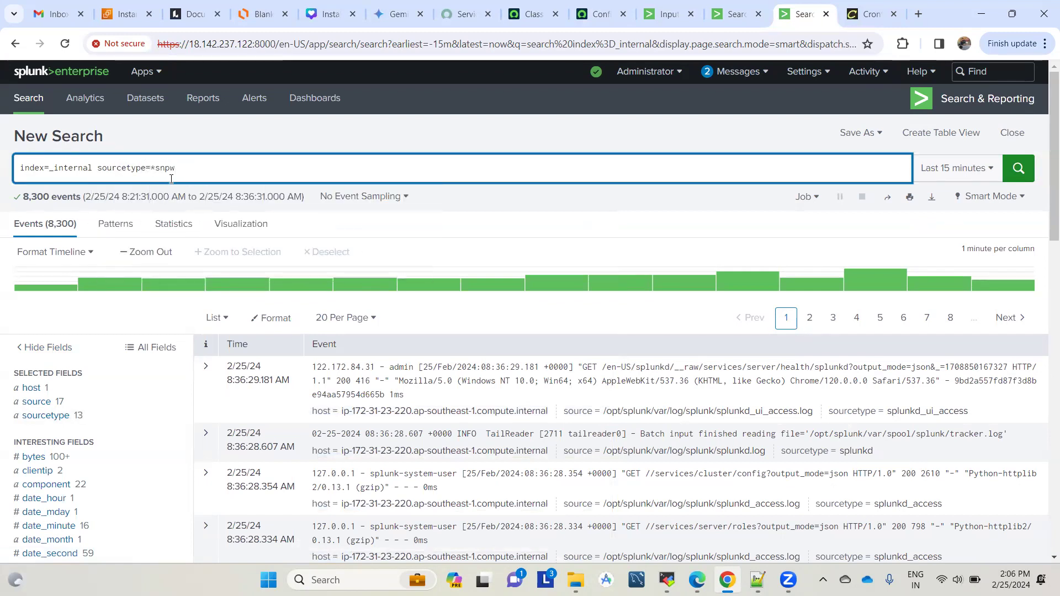
key("BackSpace")
key("BackSpace")
type("ow*")
key("Return")
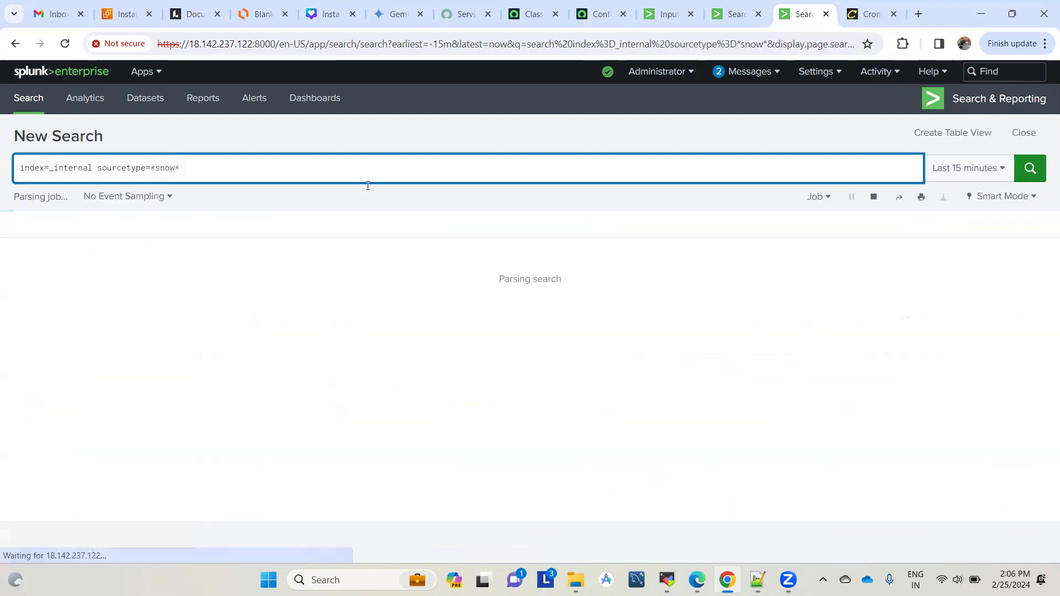
- Narrow the search to sourcetype=ta_snow and remove the wildcard term, leaving 10 events
left_click(42, 416)
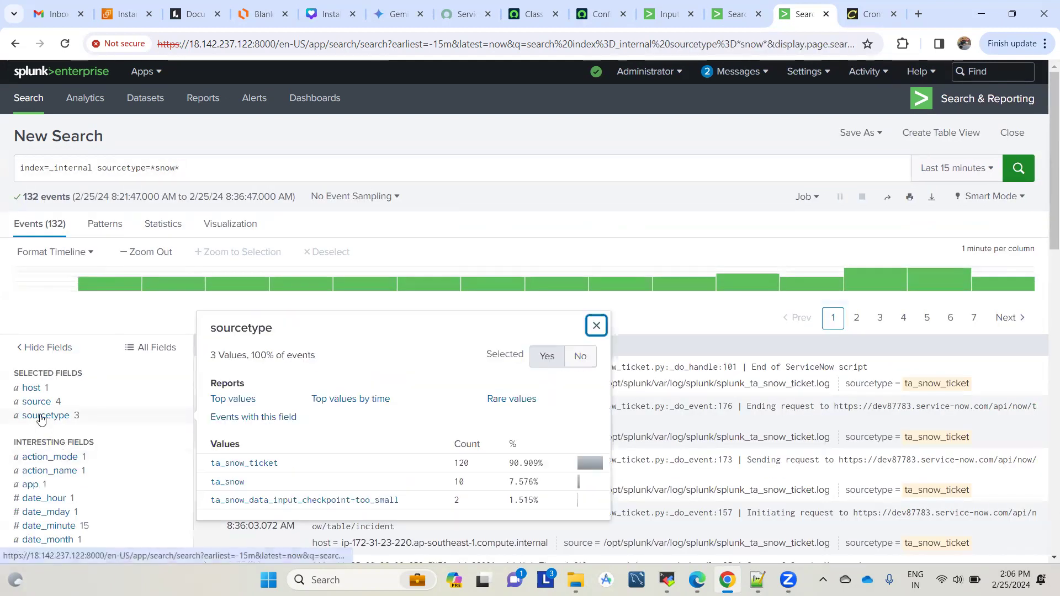
left_click(226, 482)
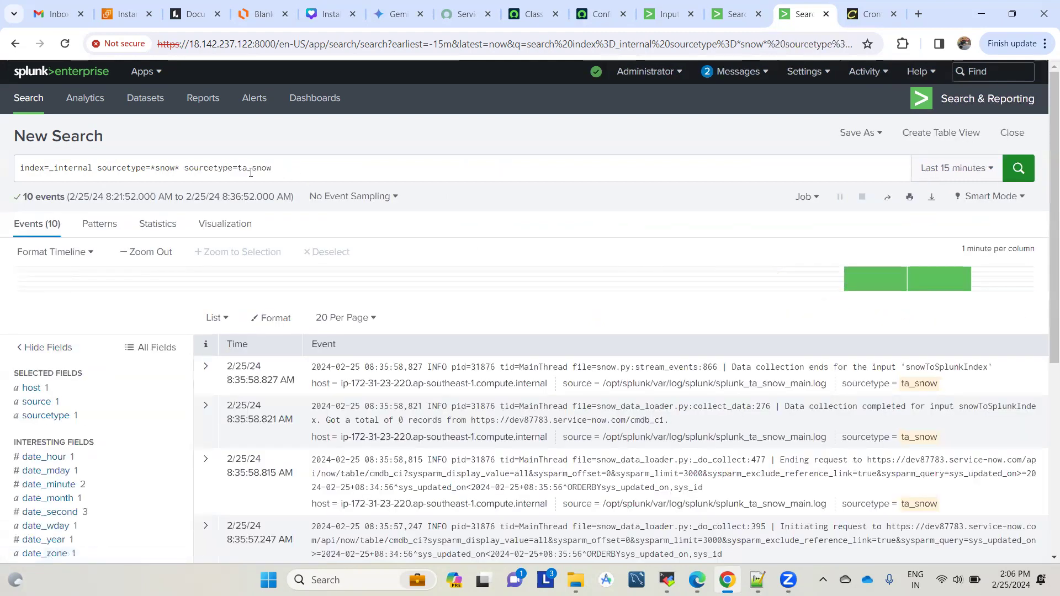
left_click(182, 168)
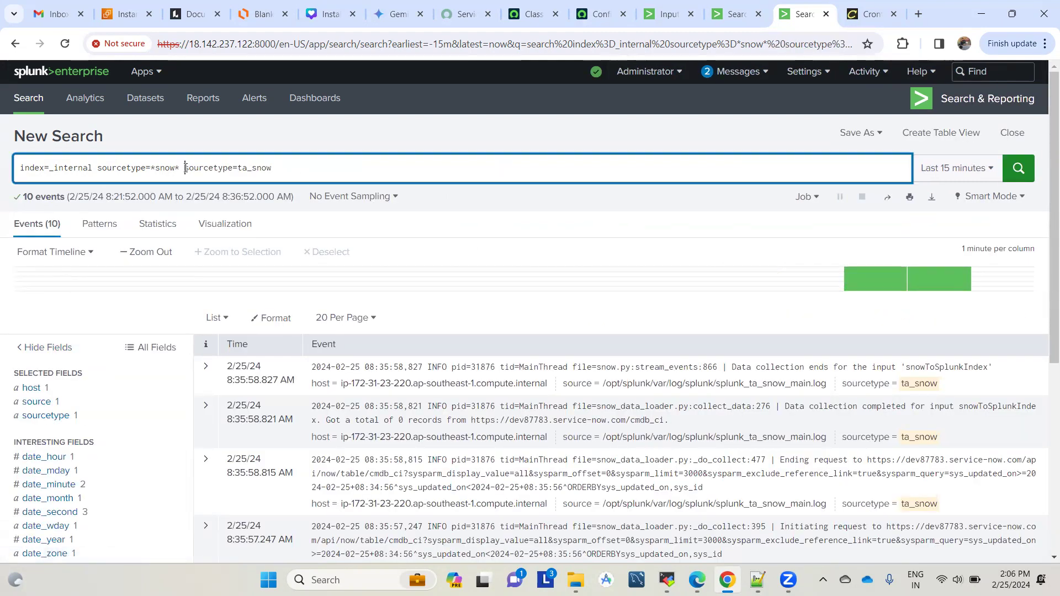
left_click(97, 167, "shift")
key("BackSpace")
key("Return")
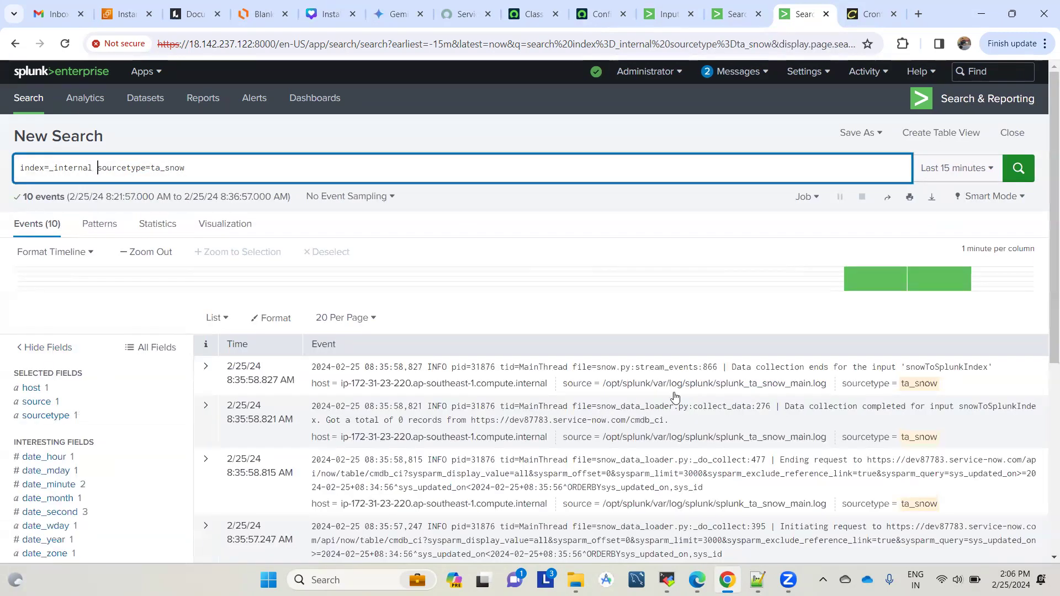
scroll(883, 268, "down", 2)
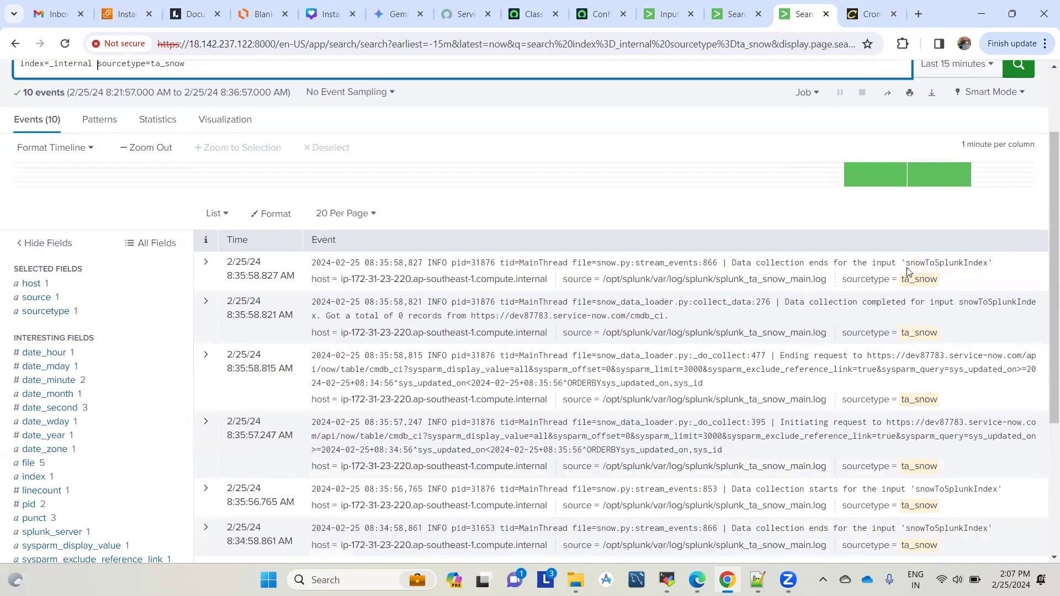
- Check the ta_snow logs showing snowToSplunkIndex collected a total of 0 records
left_click(669, 11)
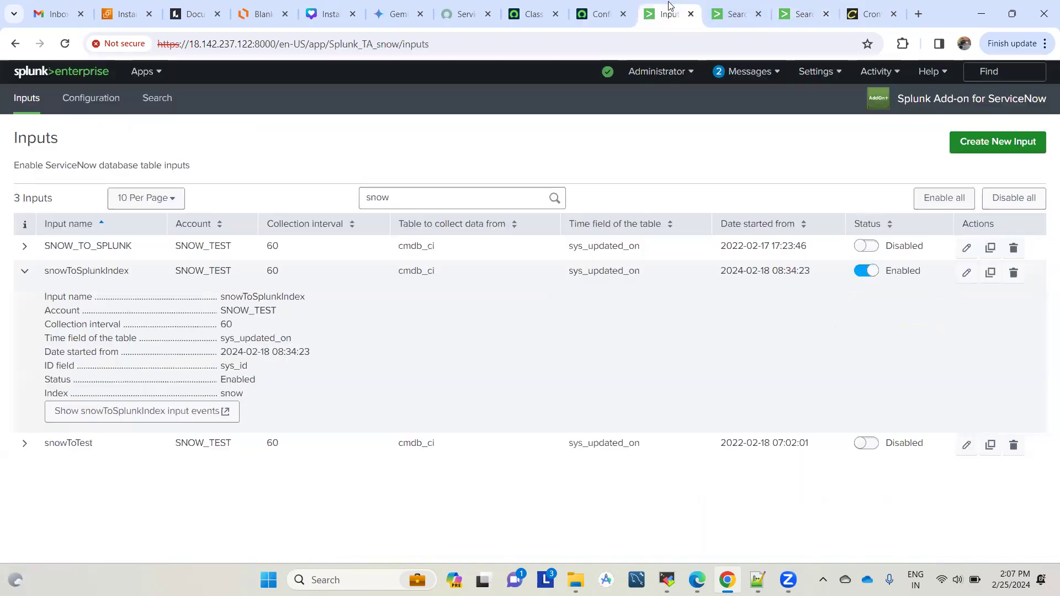
left_click_drag(137, 272, 44, 272)
left_click(803, 14)
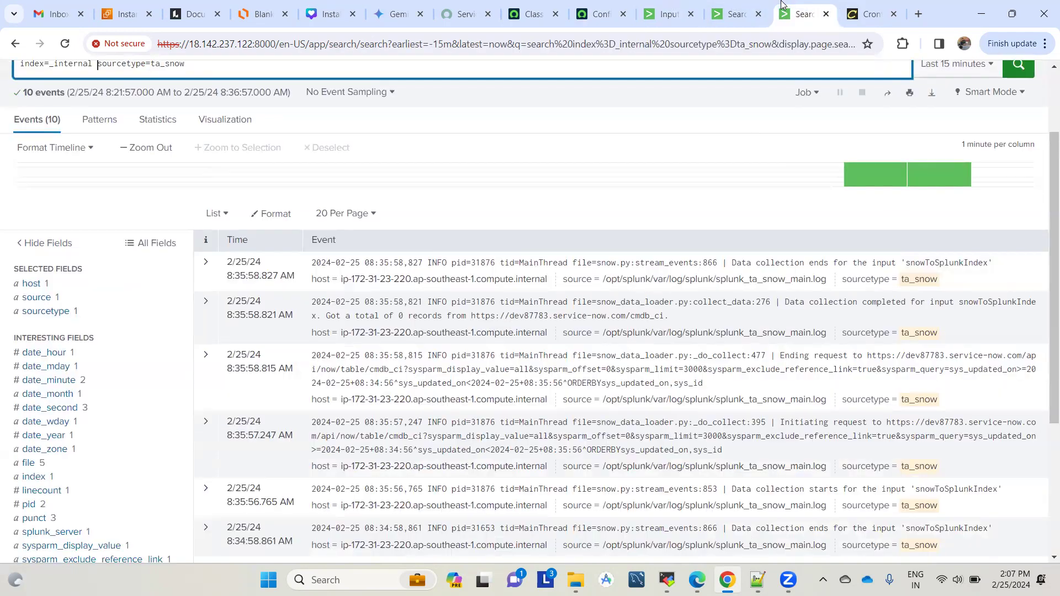
scroll(765, 386, "down", 1)
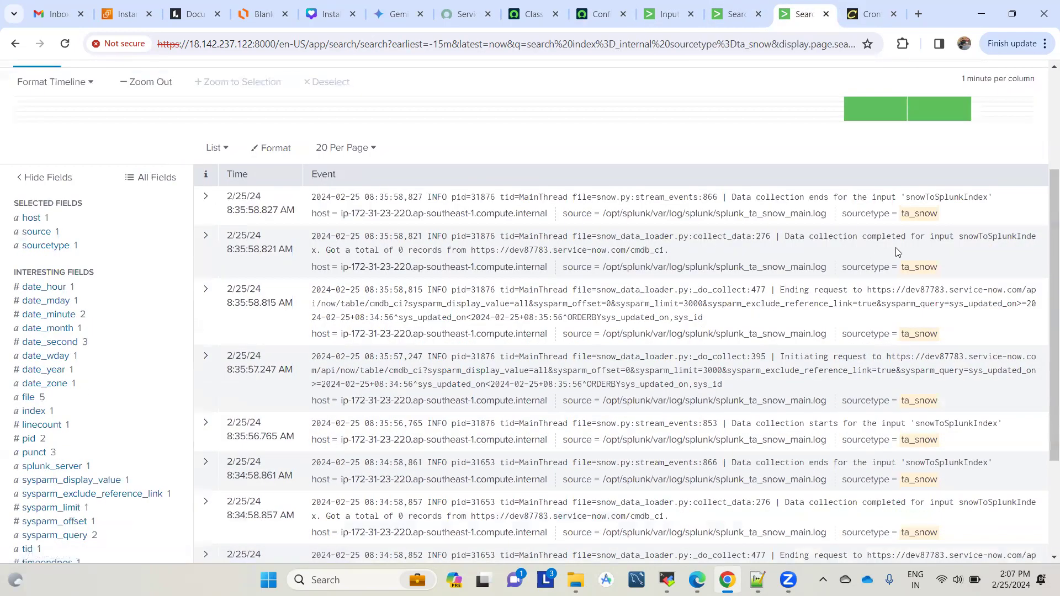
scroll(823, 226, "down", 1)
left_click_drag(346, 251, 443, 251)
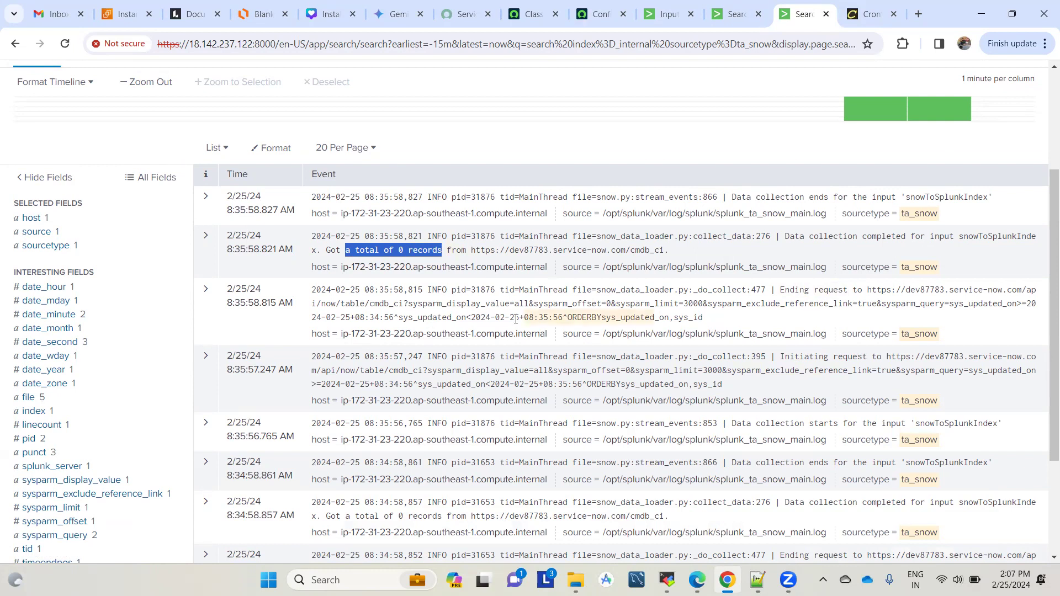
left_click_drag(414, 320, 461, 320)
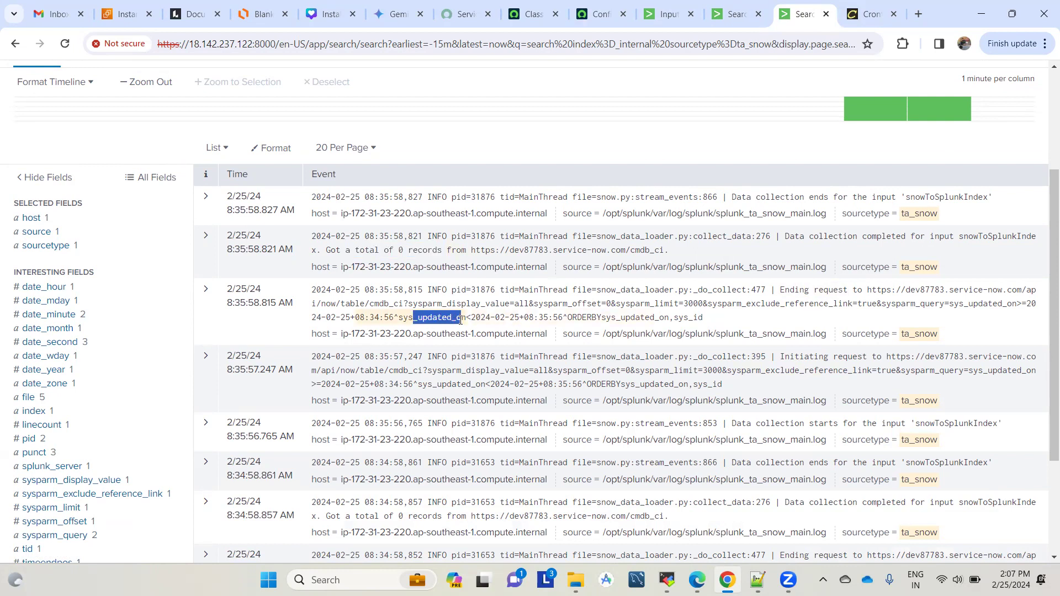
left_click(569, 131)
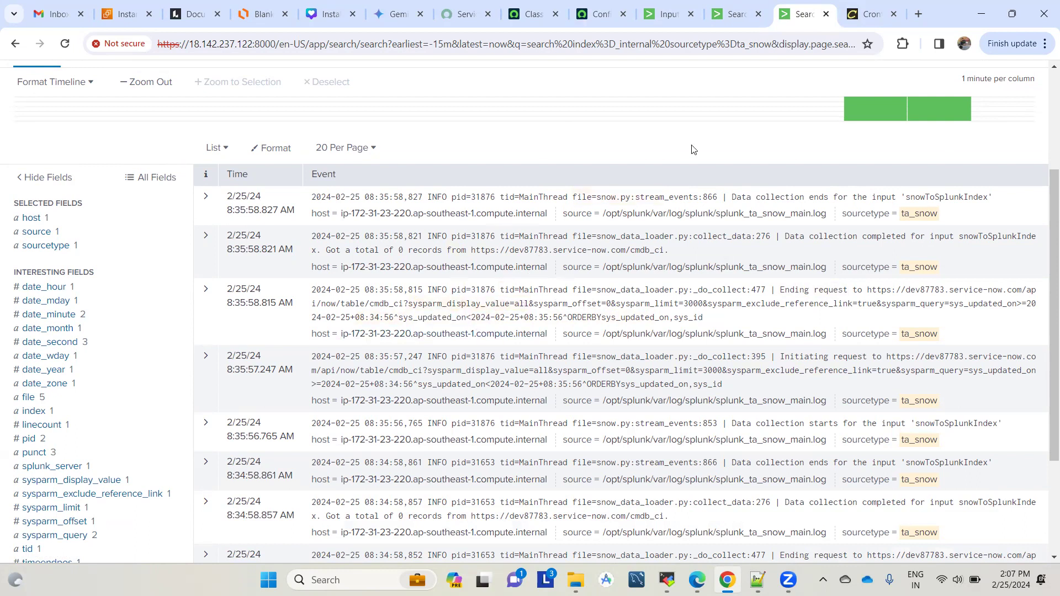
- Cross-check the add-on inputs, ServiceNow configuration items and index=snow search tabs
left_click(688, 3)
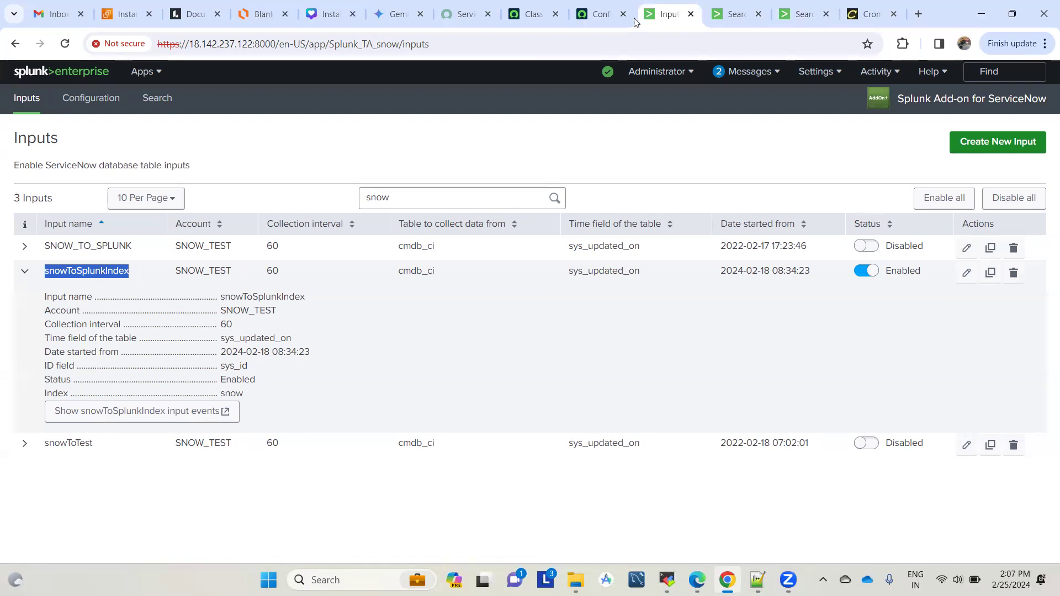
left_click(587, 4)
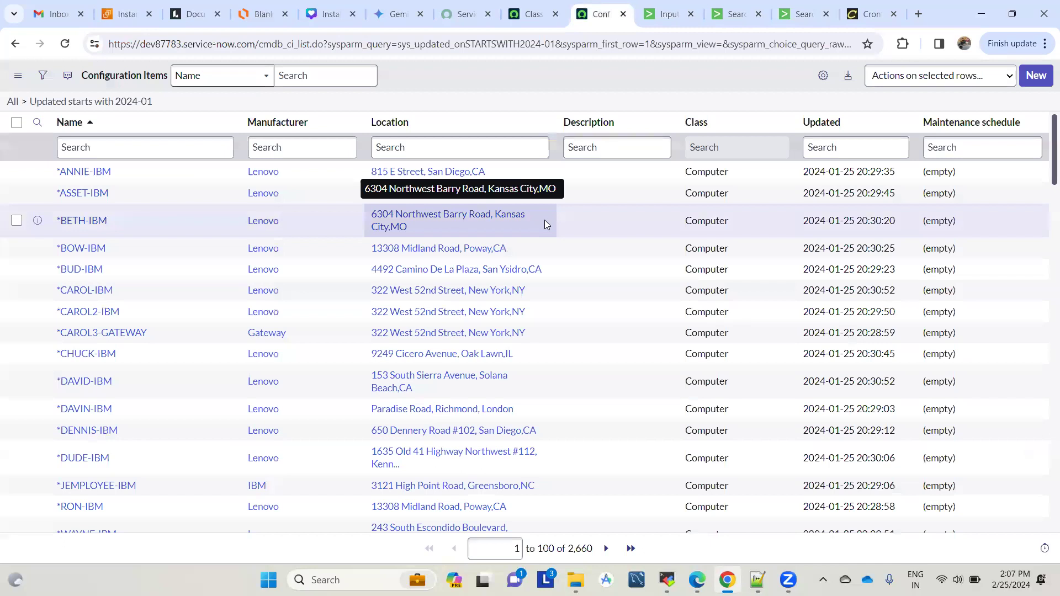
left_click(804, 6)
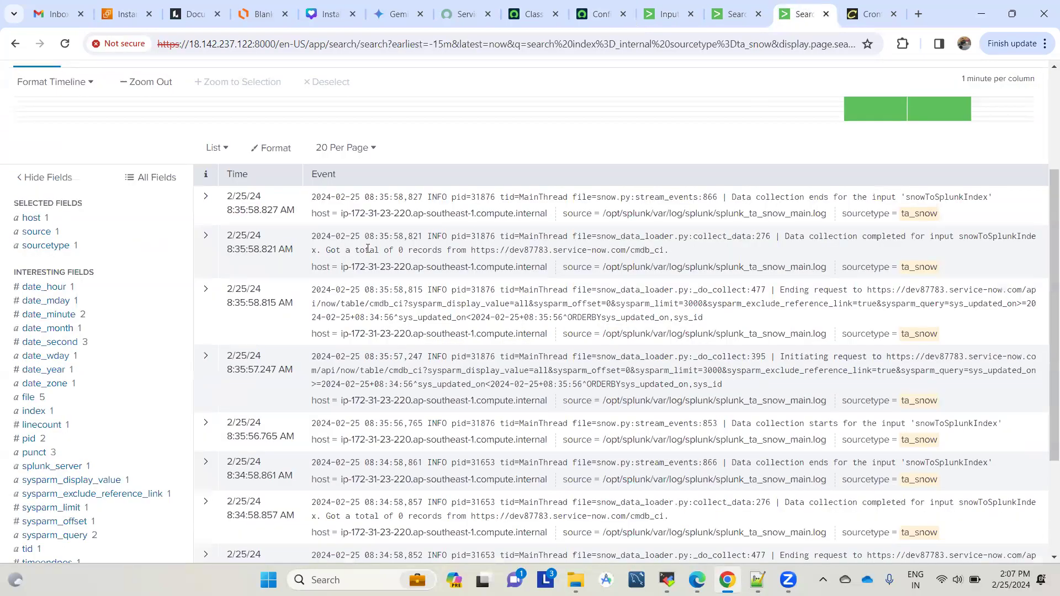
scroll(488, 259, "up", 3)
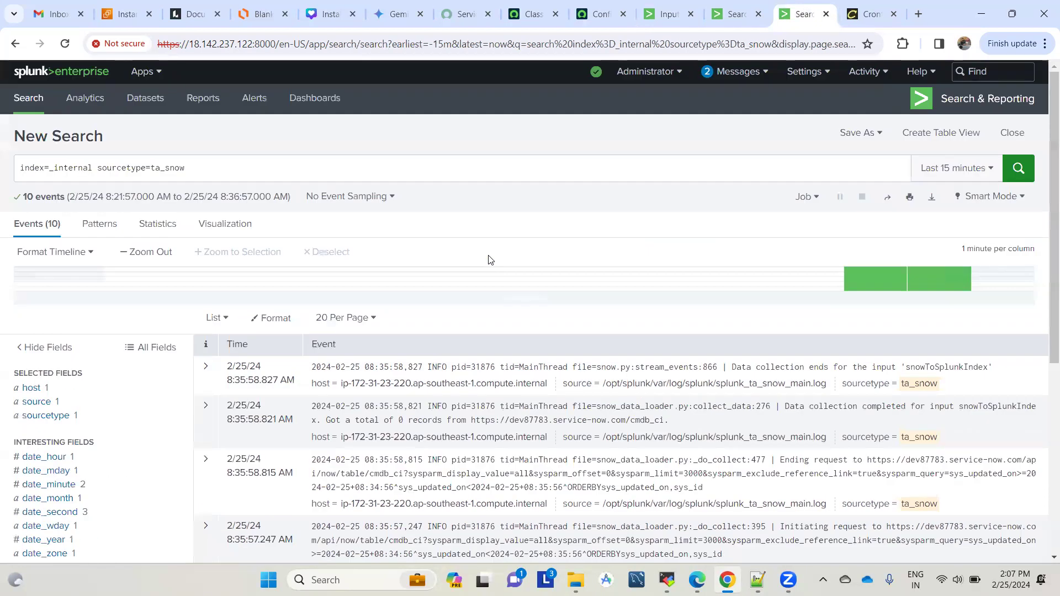
left_click(724, 3)
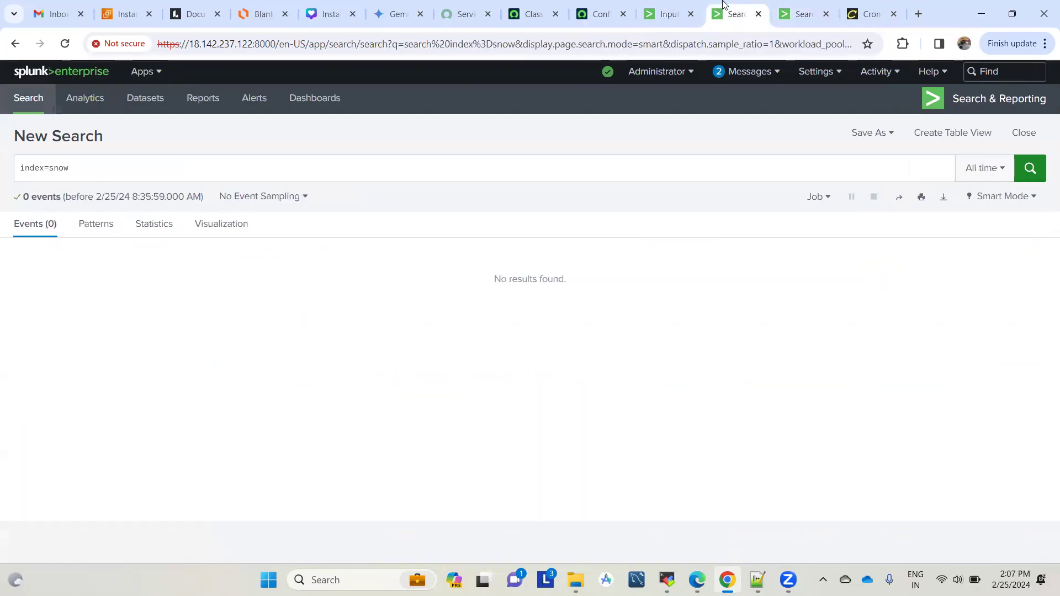
left_click(675, 6)
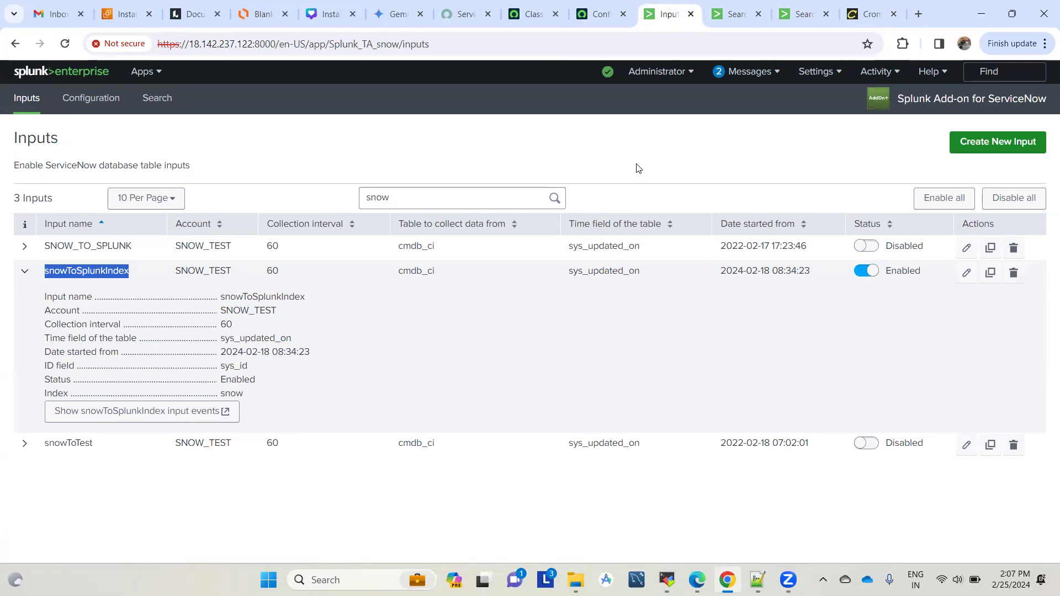
left_click(689, 154)
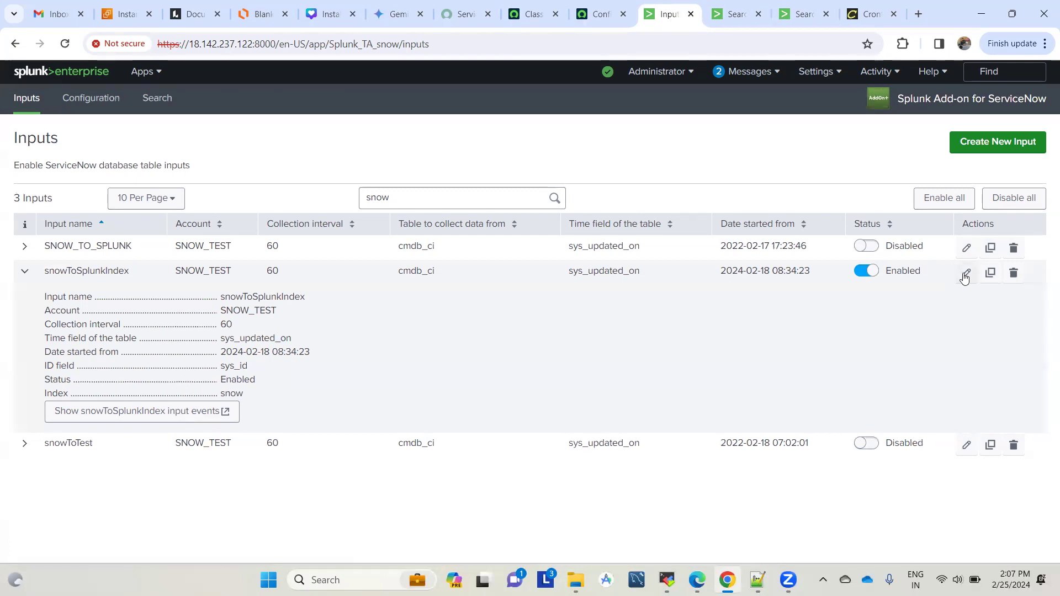
- Rerun the index=snow search, still empty, and return to the add-on Inputs page
left_click(736, 11)
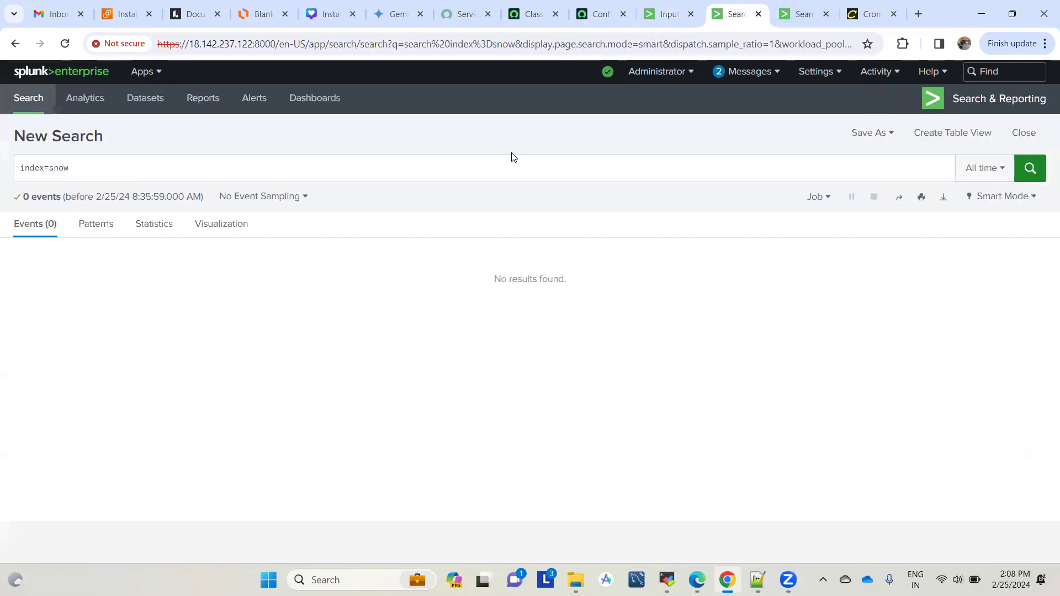
left_click(488, 169)
key("Return")
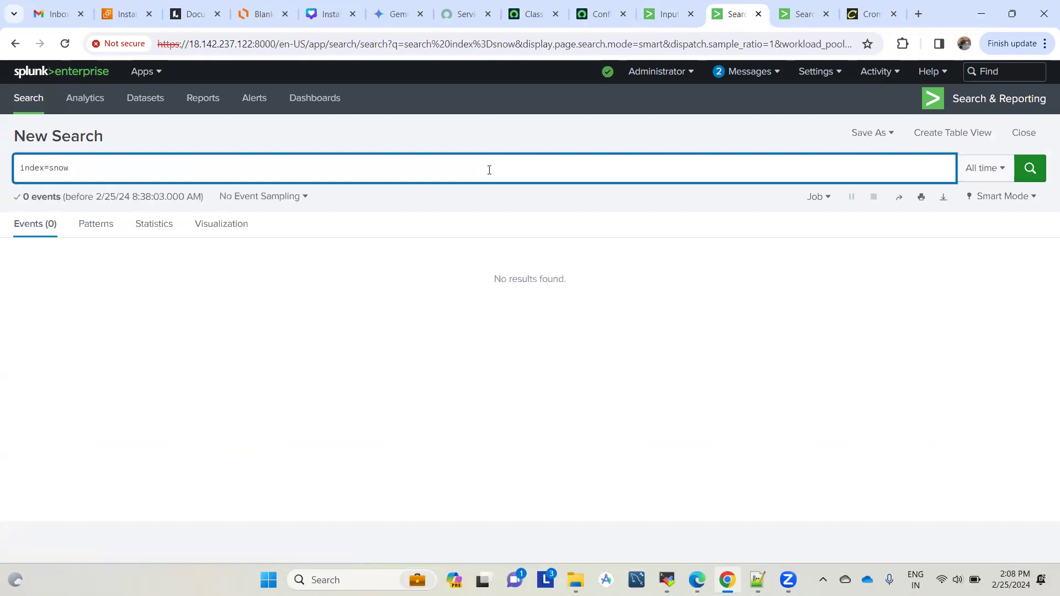
left_click(804, 14)
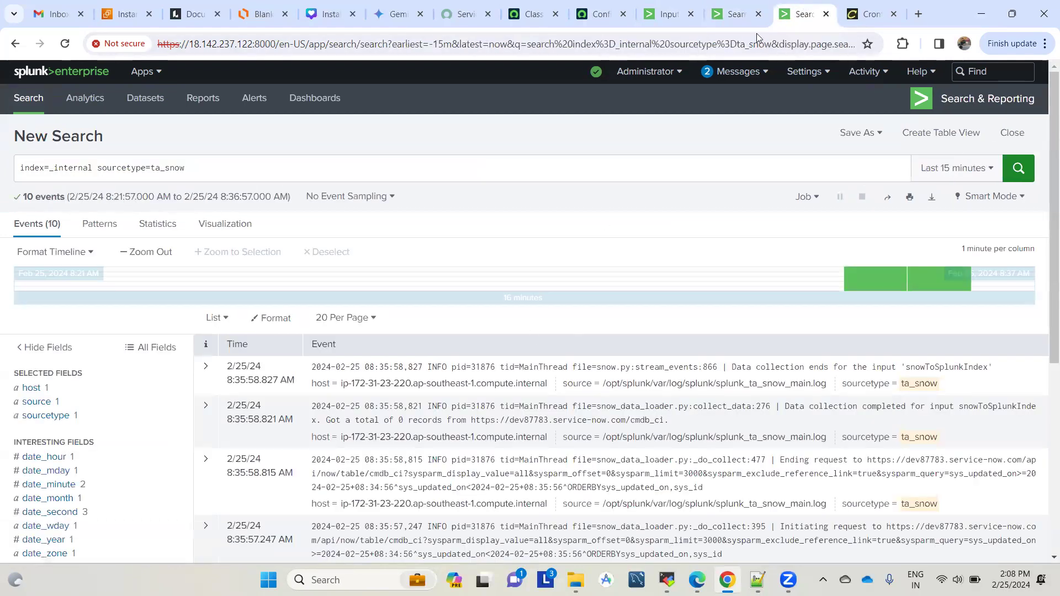
left_click(597, 14)
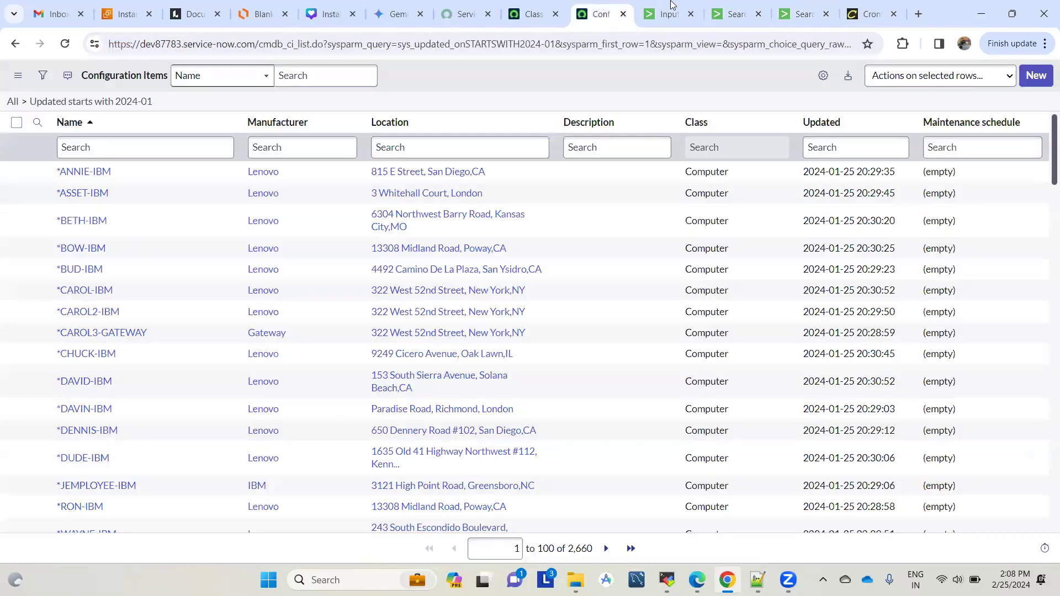
left_click(670, 6)
- Edit snowToSplunkIndex to stop reusing the existing checkpoint and change the start year to 2022
left_click(967, 276)
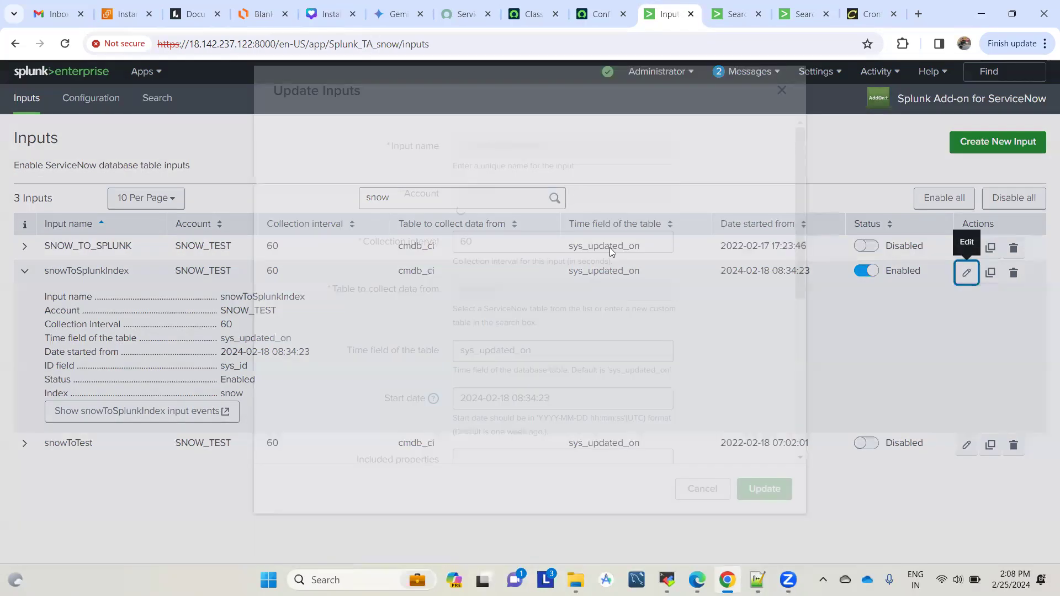
scroll(540, 291, "down", 2)
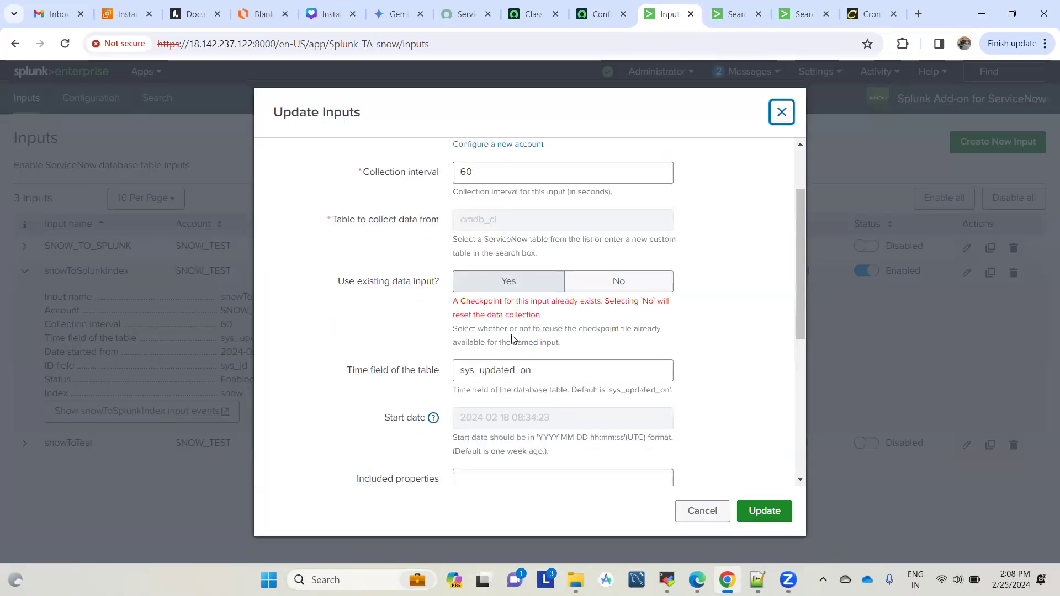
left_click_drag(557, 317, 453, 300)
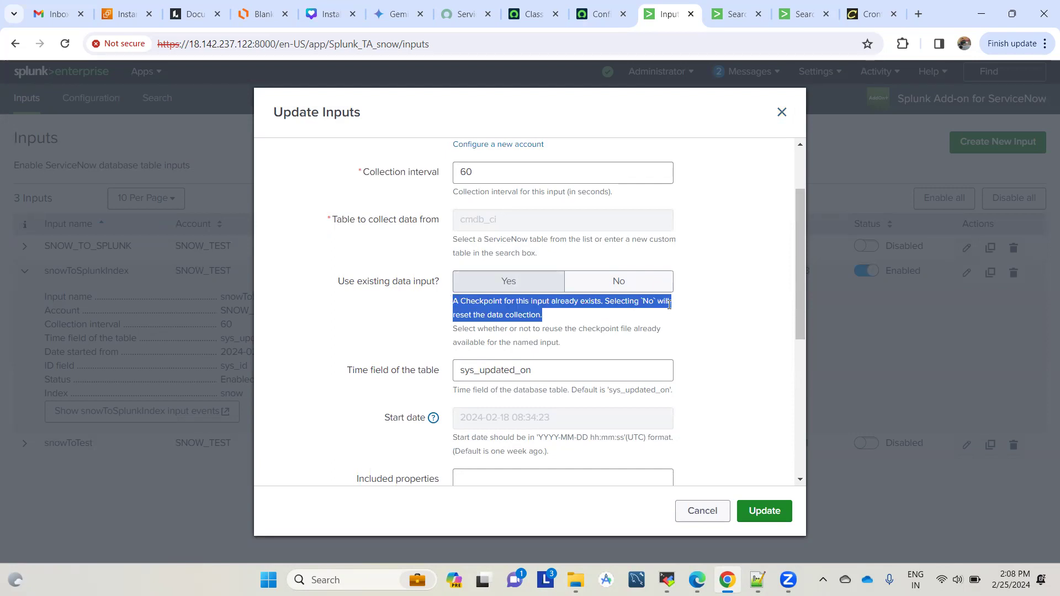
left_click(563, 320)
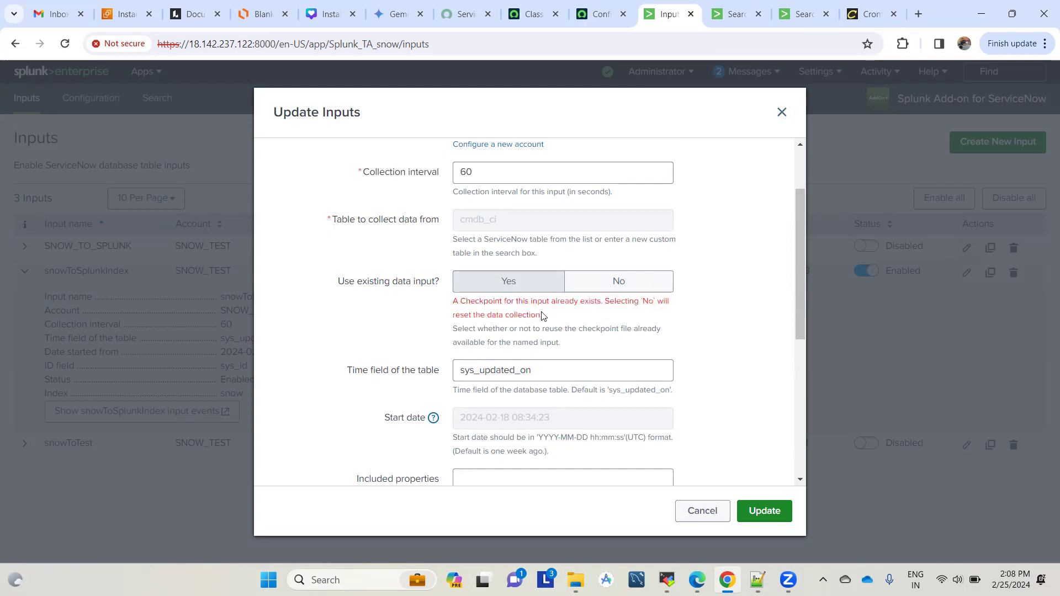
scroll(650, 326, "down", 1)
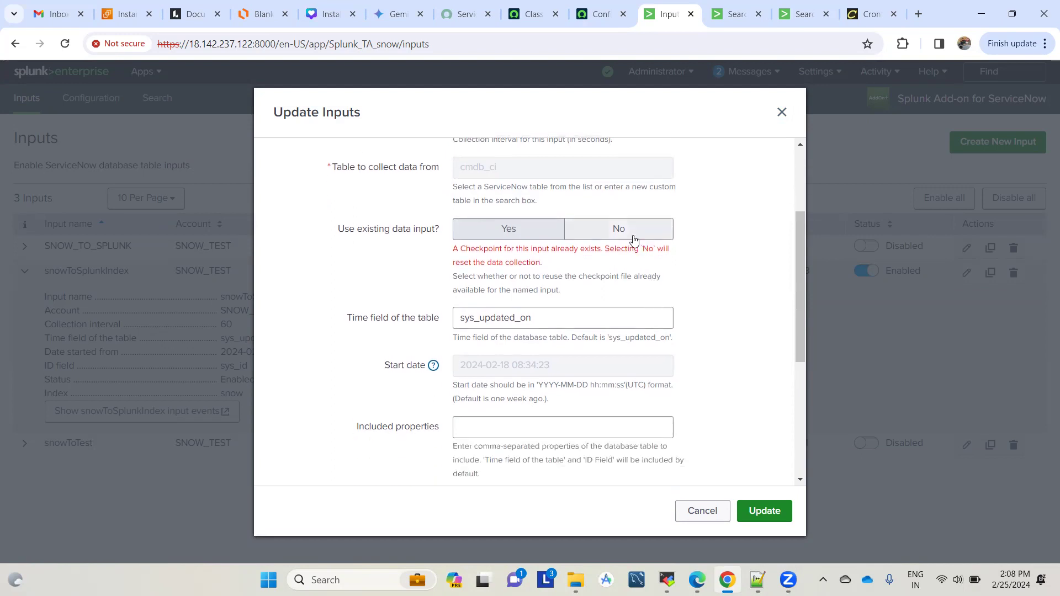
left_click(634, 239)
scroll(588, 315, "down", 1)
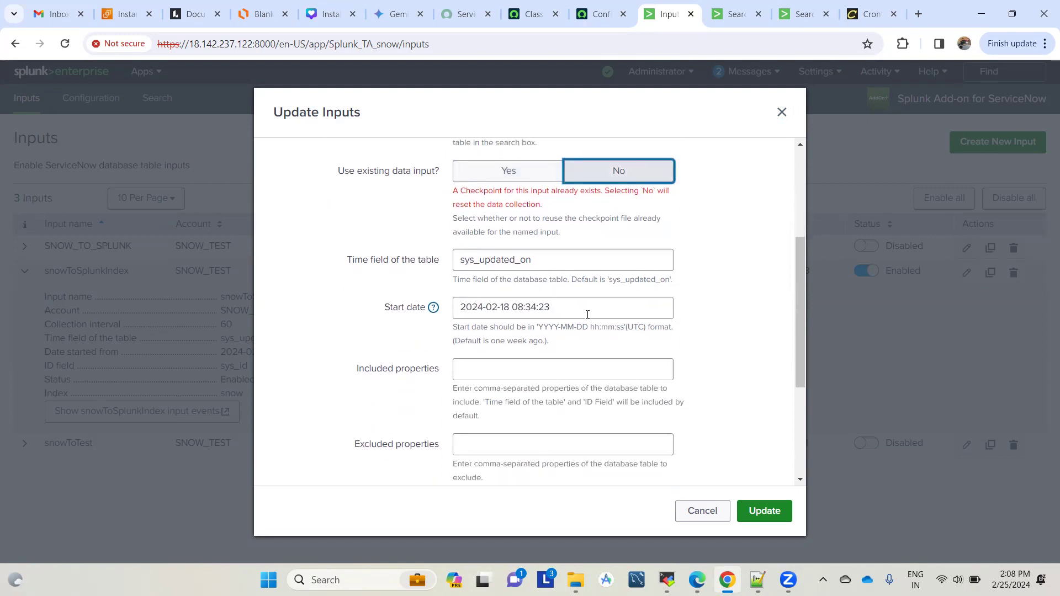
left_click(508, 308)
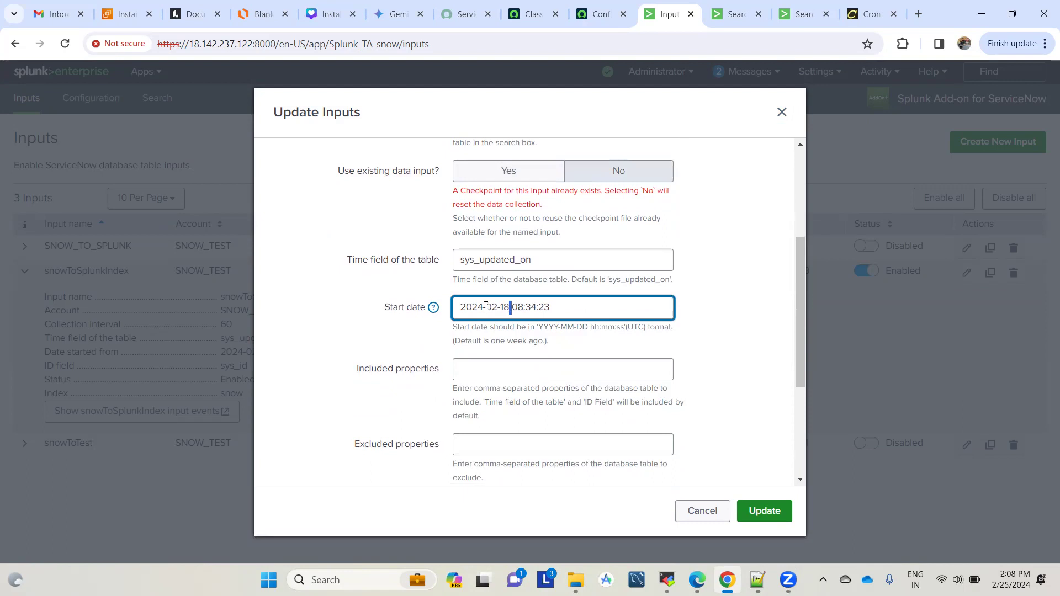
left_click(484, 306)
key("BackSpace")
type("2")
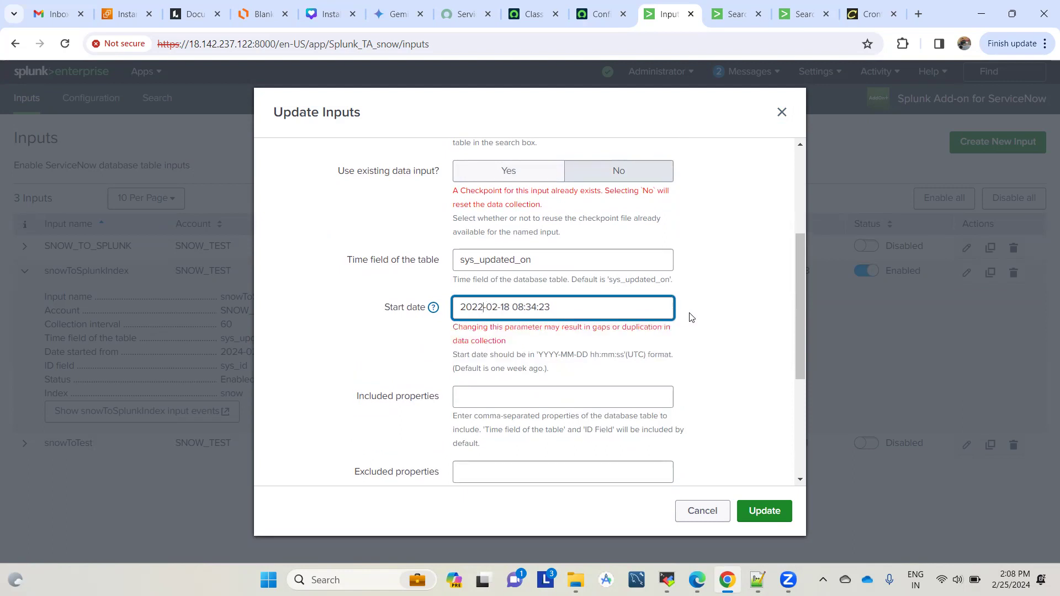
left_click(760, 510)
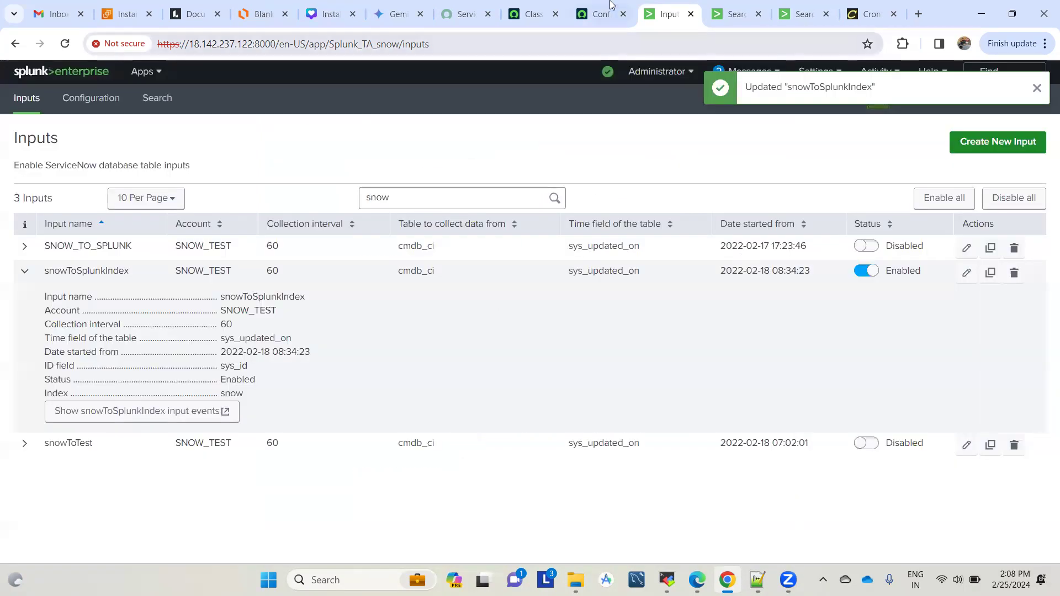
left_click(611, 7)
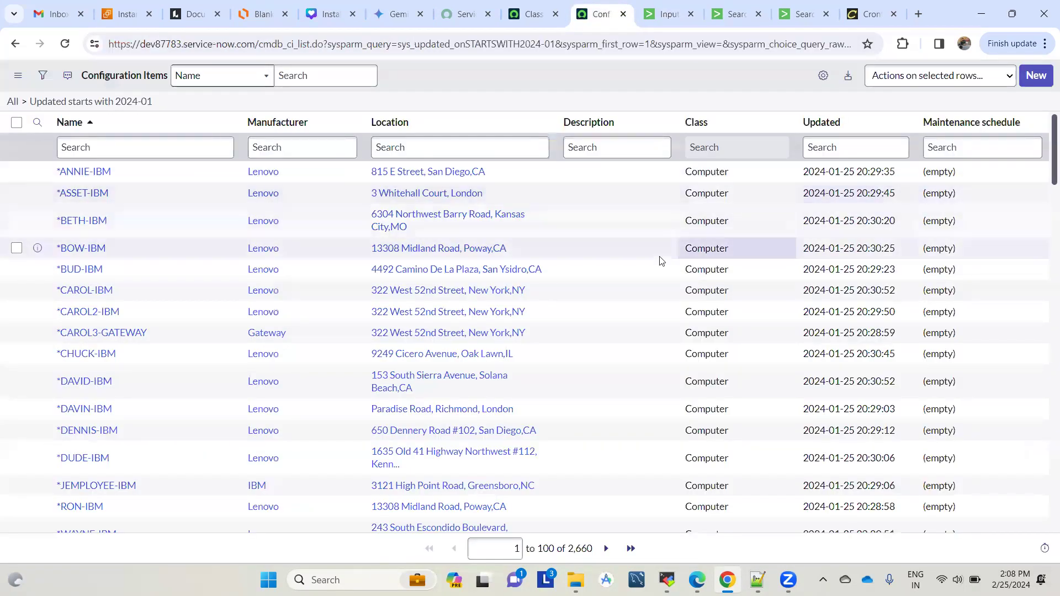
left_click(674, 4)
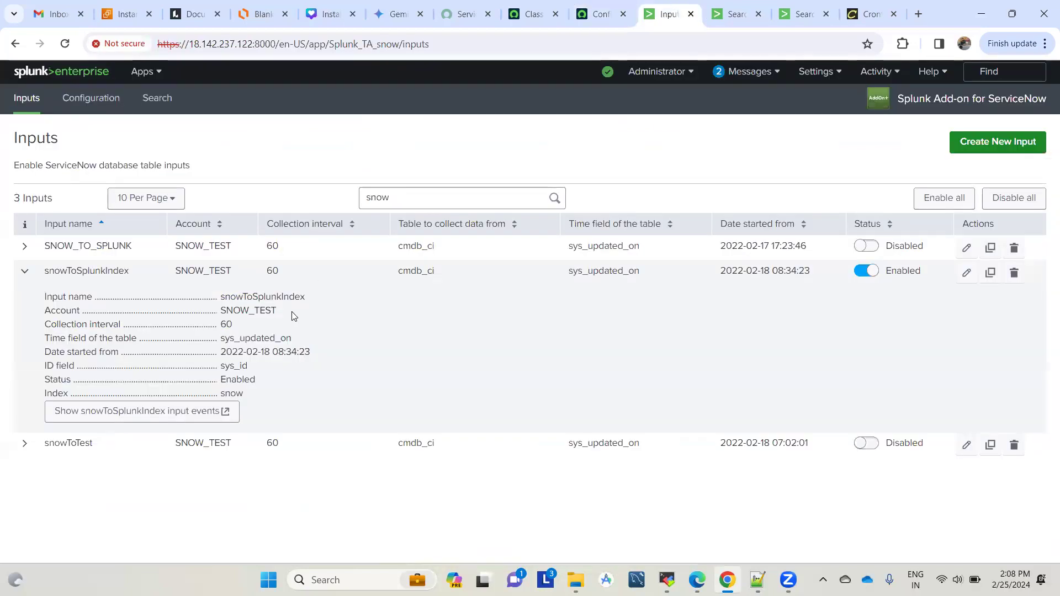
left_click_drag(313, 353, 237, 351)
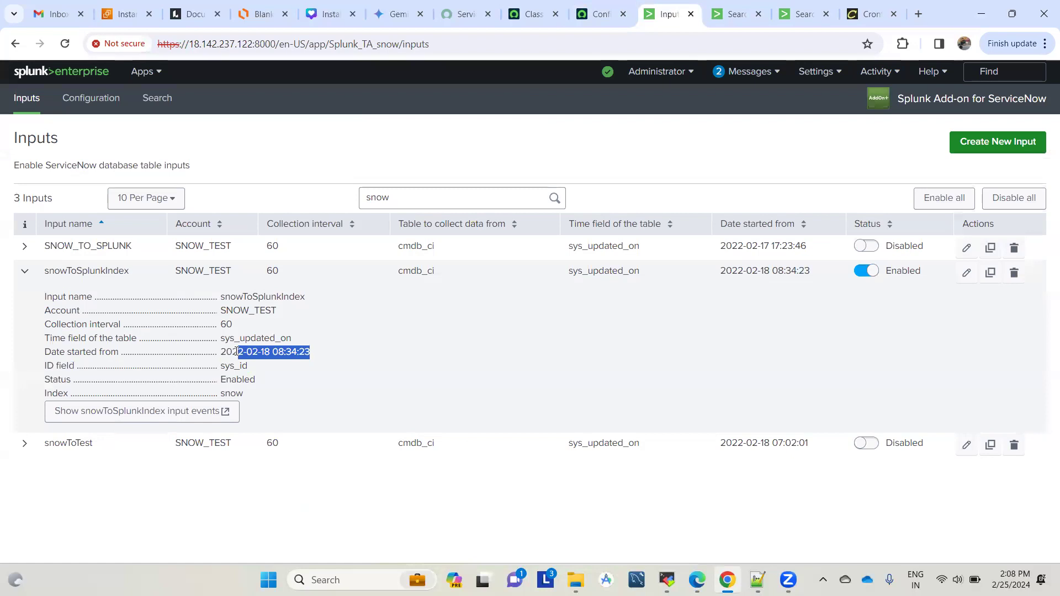
left_click(387, 362)
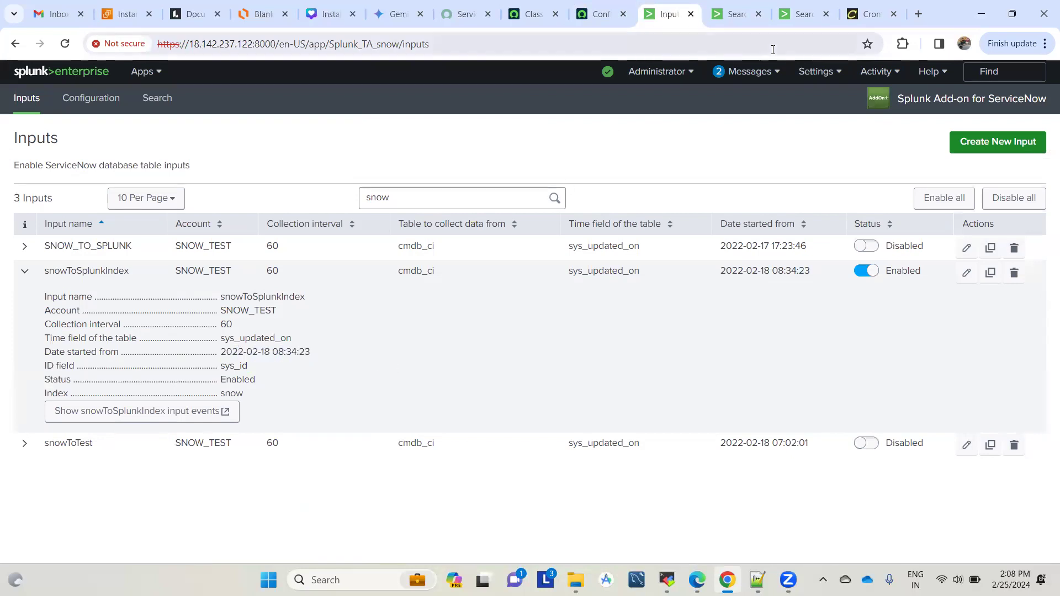
- Rerun the _internal ta_snow log search and confirm it reports a total of 2660 records
left_click(797, 4)
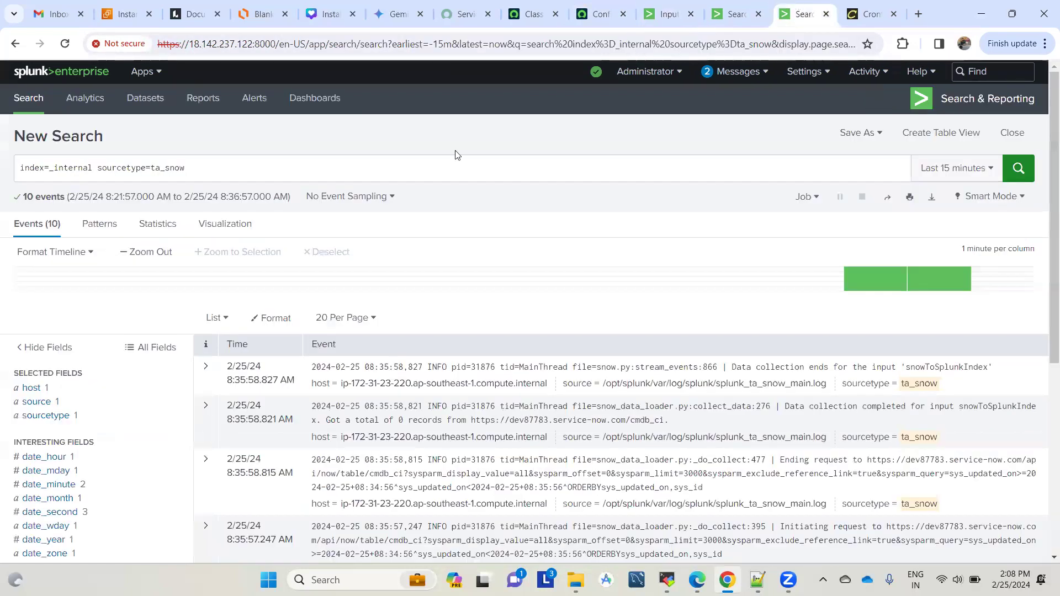
left_click(417, 172)
key("Return")
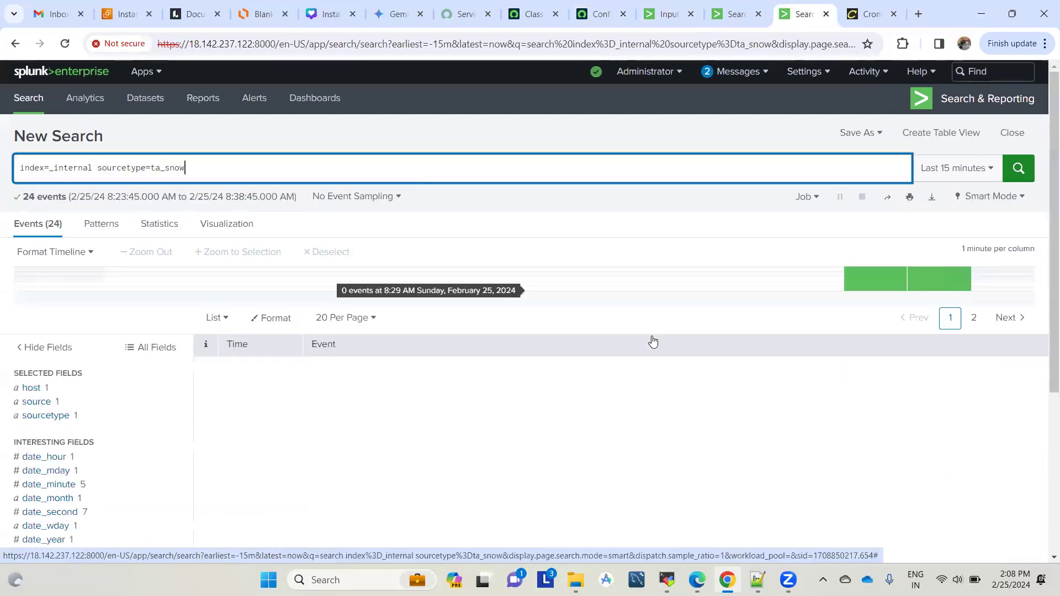
scroll(884, 370, "down", 2)
scroll(904, 377, "down", 1)
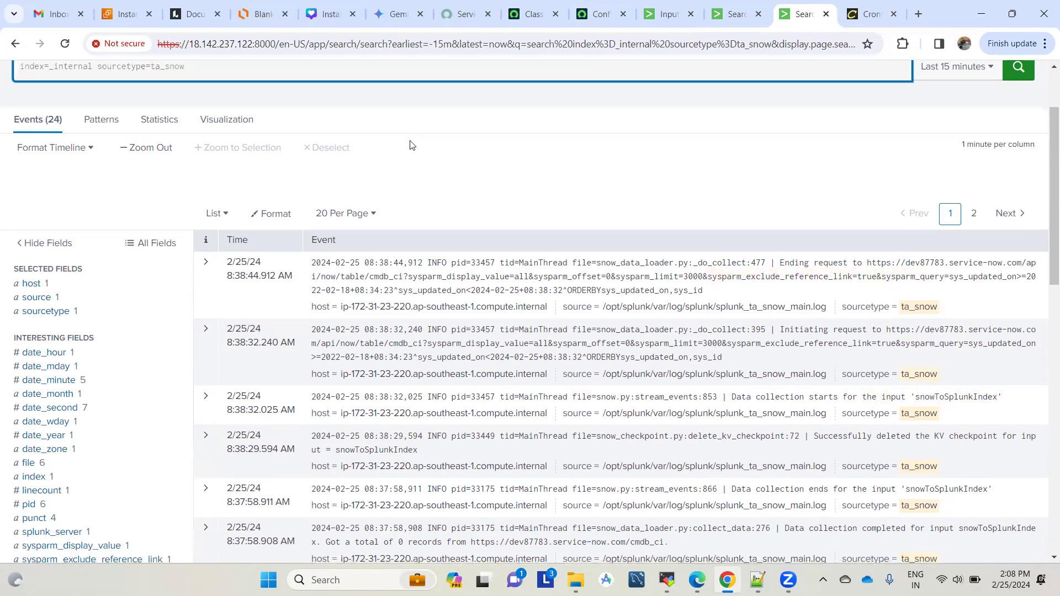
key("Return")
scroll(546, 401, "down", 2)
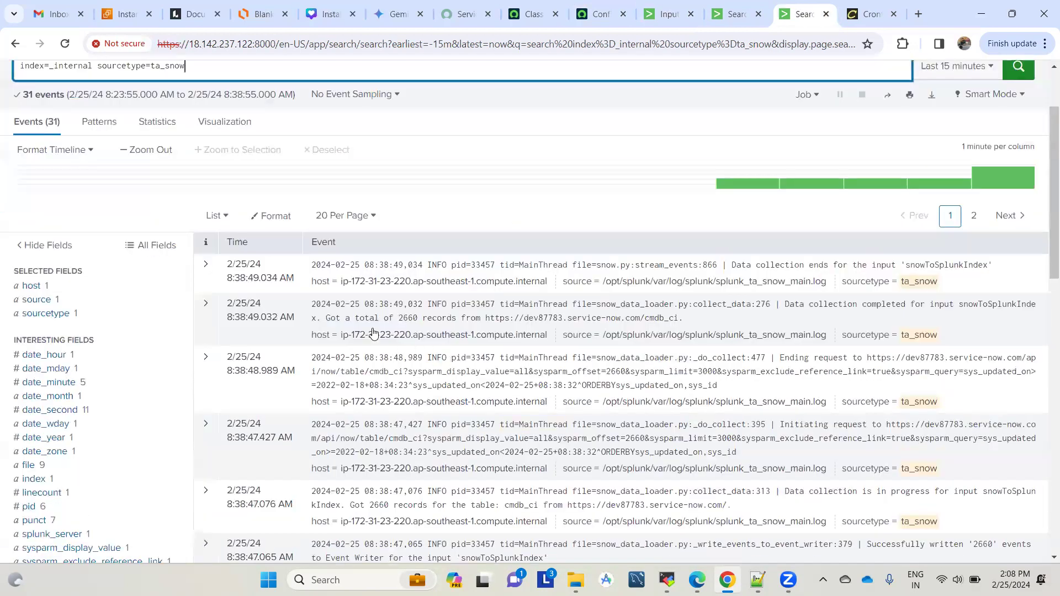
left_click_drag(337, 318, 422, 319)
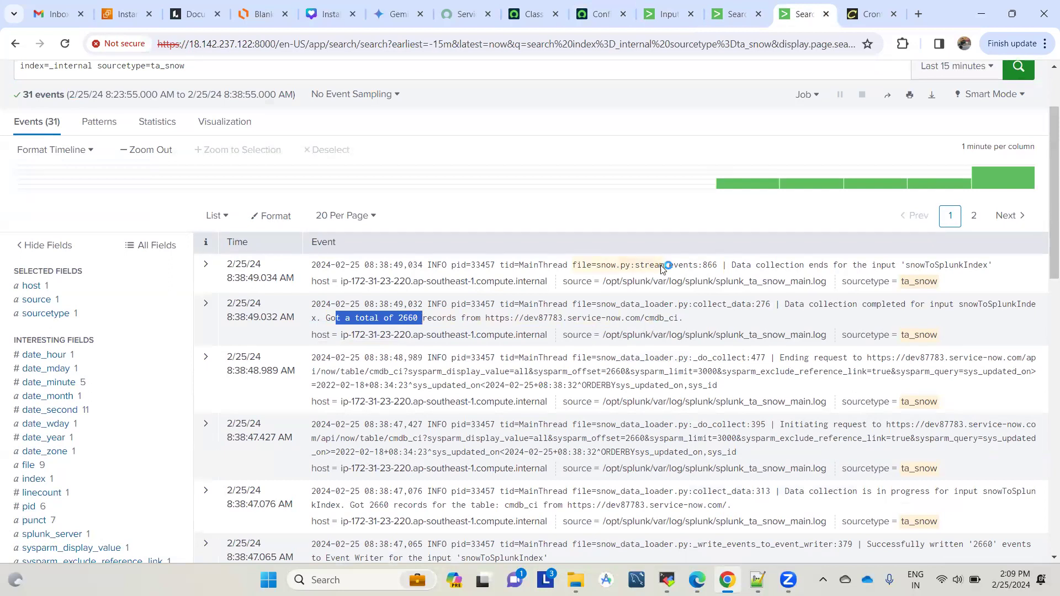
scroll(666, 269, "up", 2)
- Rerun the all-time index=snow search and scroll through its 2,660 cmdb_ci events
left_click(740, 16)
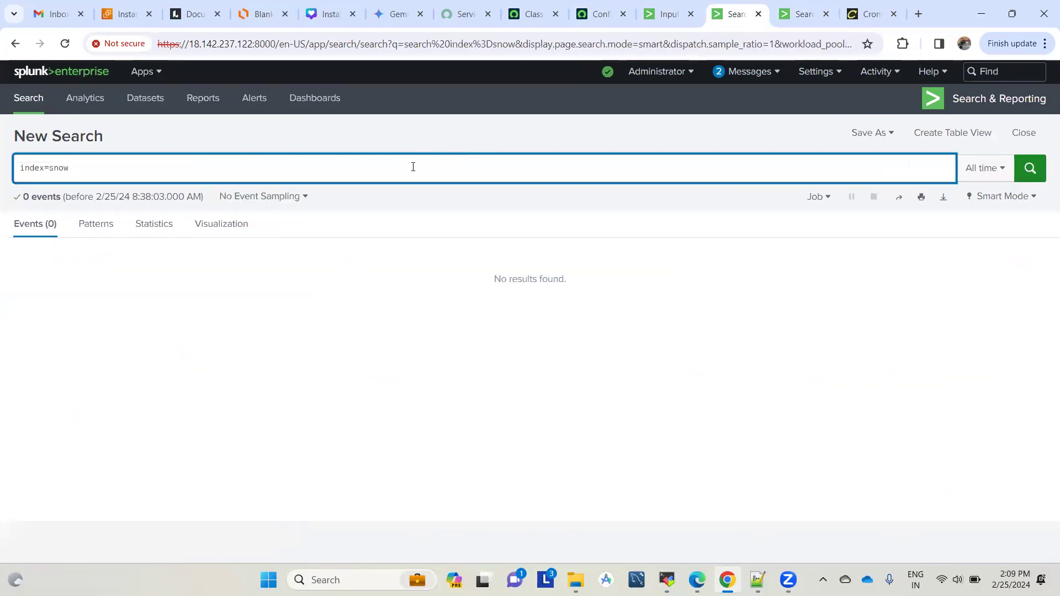
key("Return")
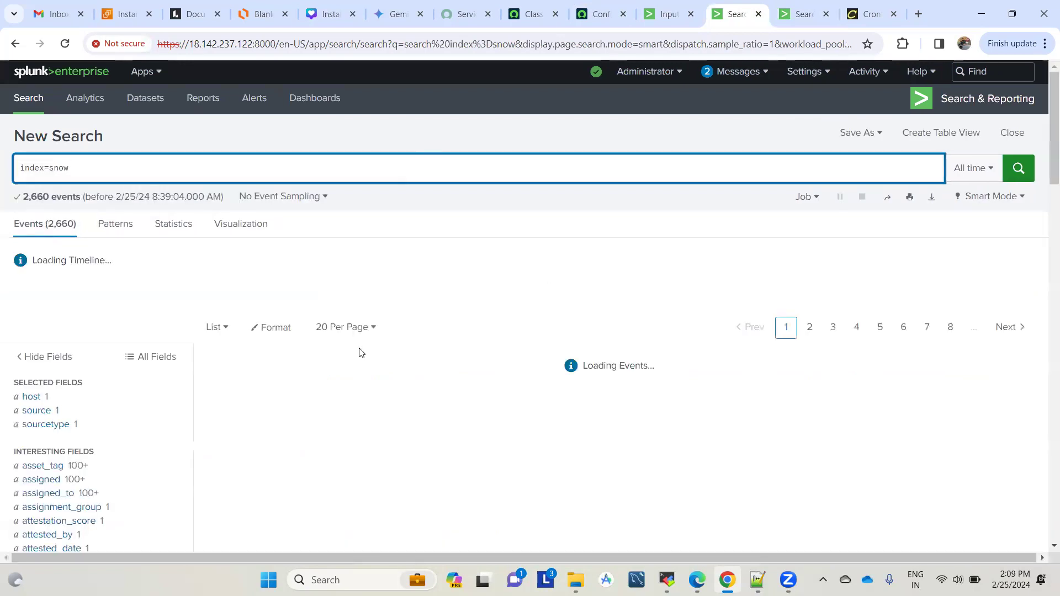
scroll(466, 533, "down", 3)
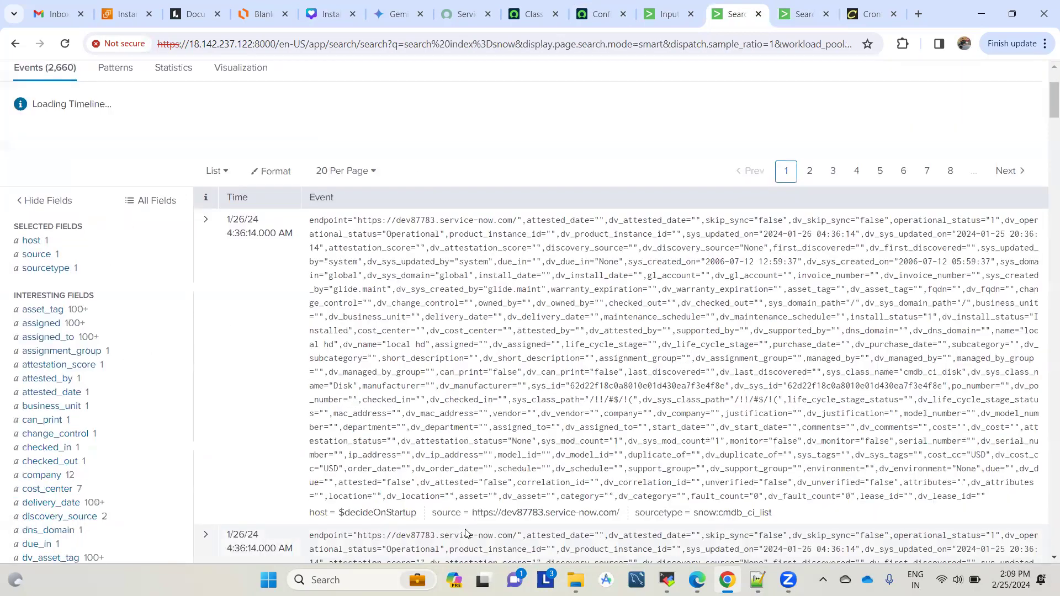
scroll(465, 533, "down", 3)
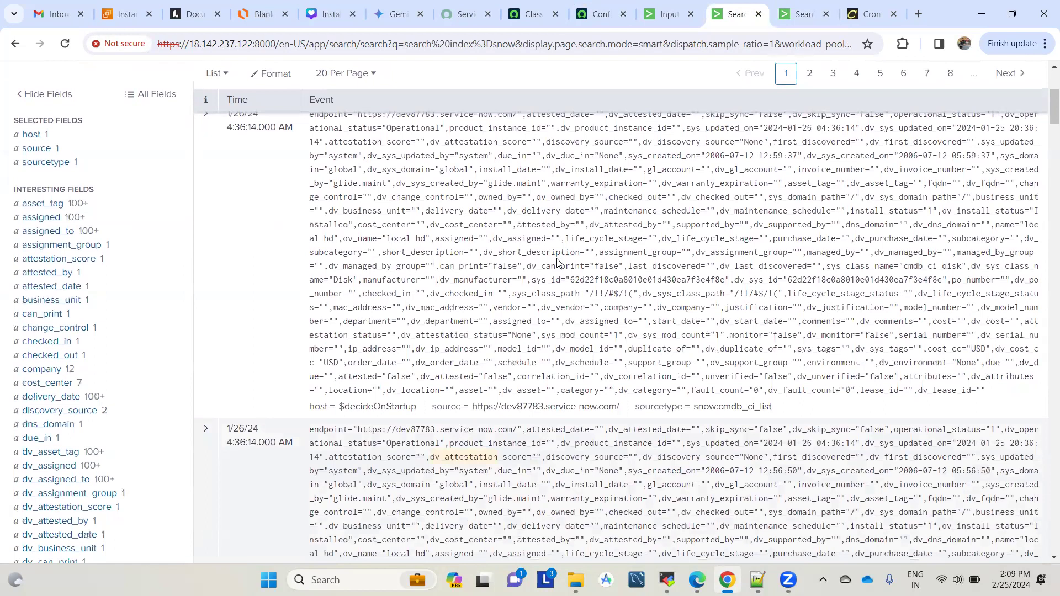
scroll(552, 309, "down", 2)
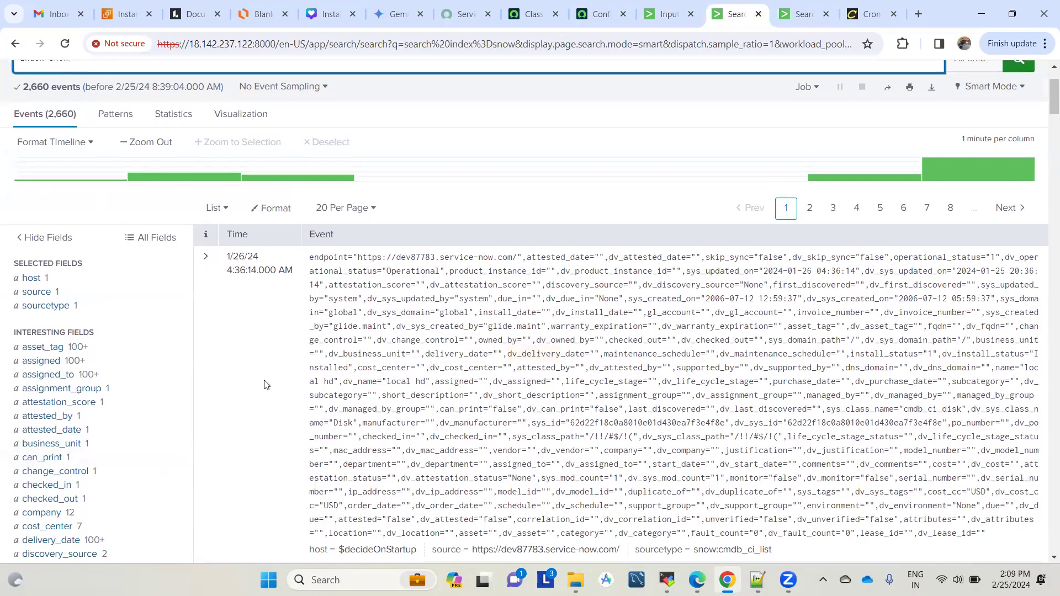
scroll(508, 259, "up", 2)
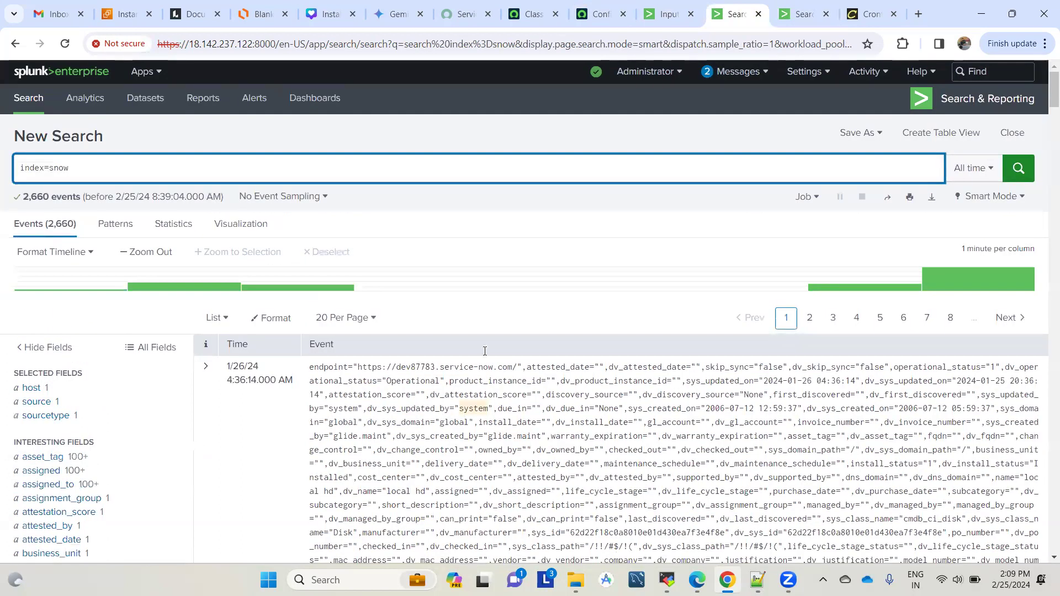
left_click(415, 140)
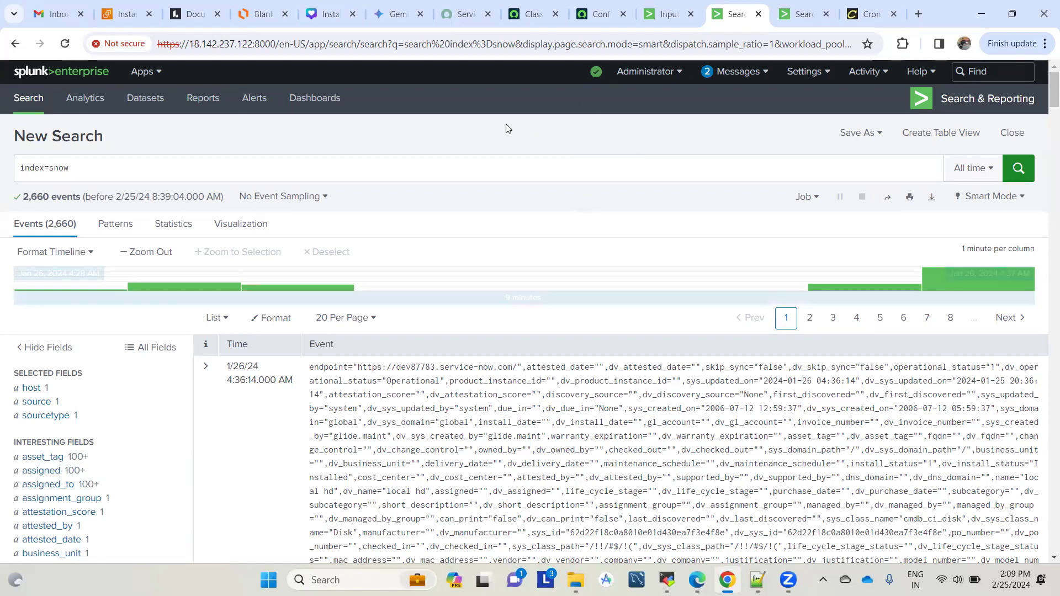
- Replace the add-on log search query with just 'index=' and go to the add-on's Configuration page
left_click(790, 7)
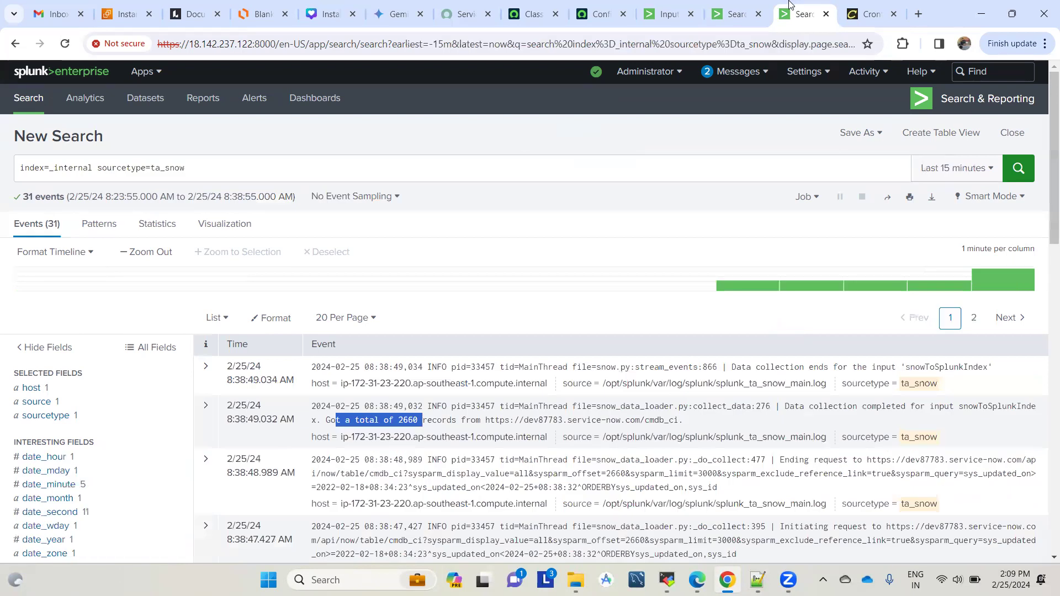
left_click(216, 171)
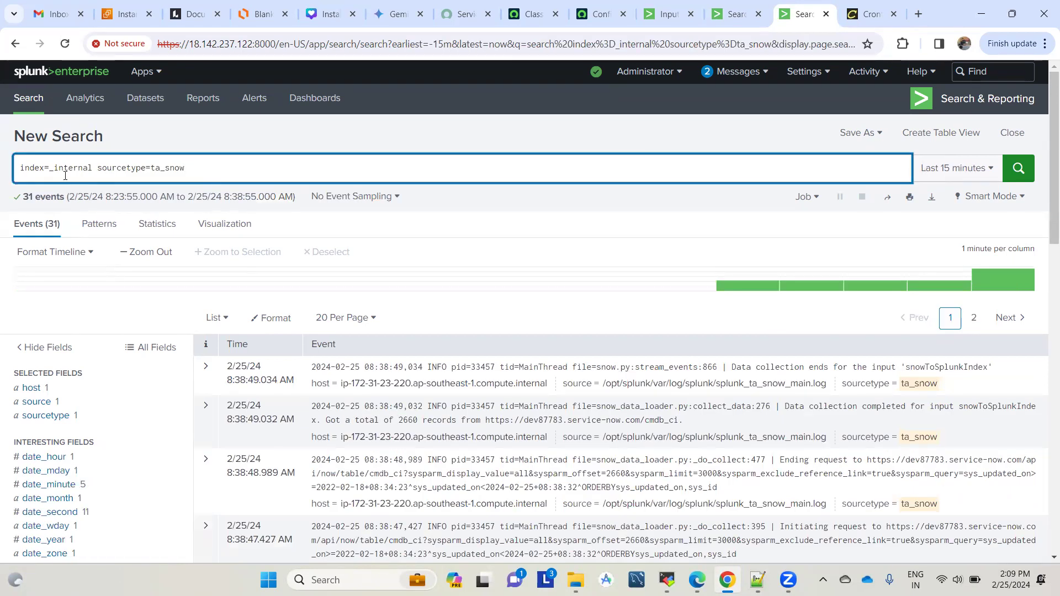
key("ctrl+a")
type("index=")
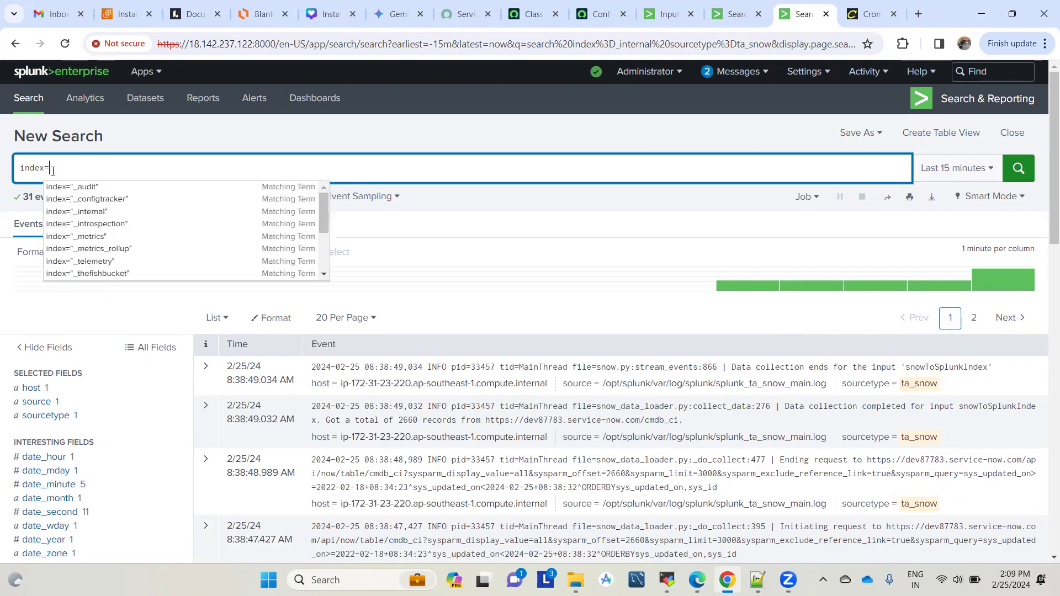
left_click(200, 140)
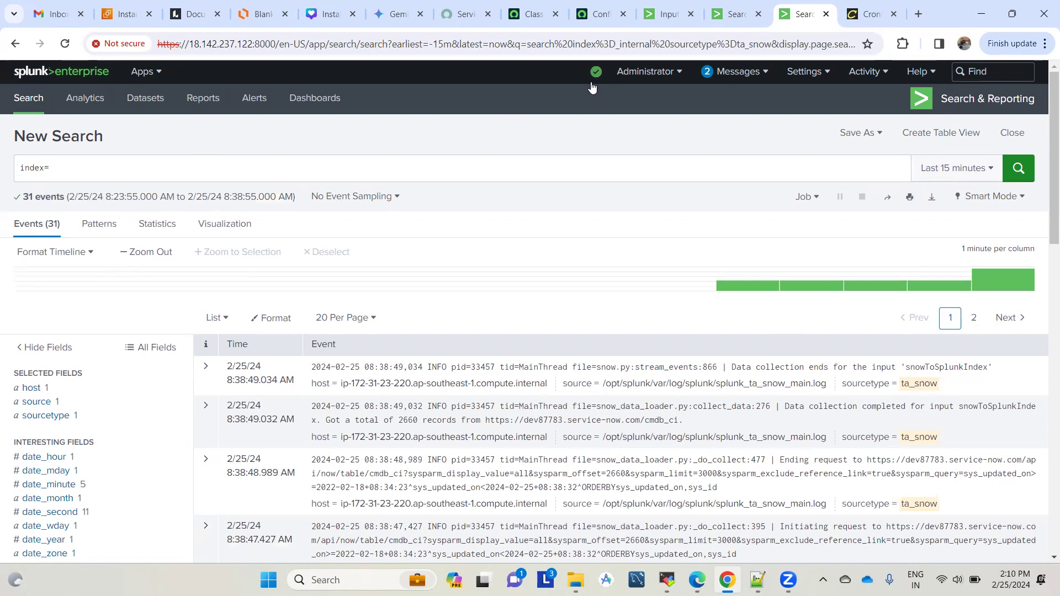
key("ctrl+Page_Up")
key("ctrl+Page_Up")
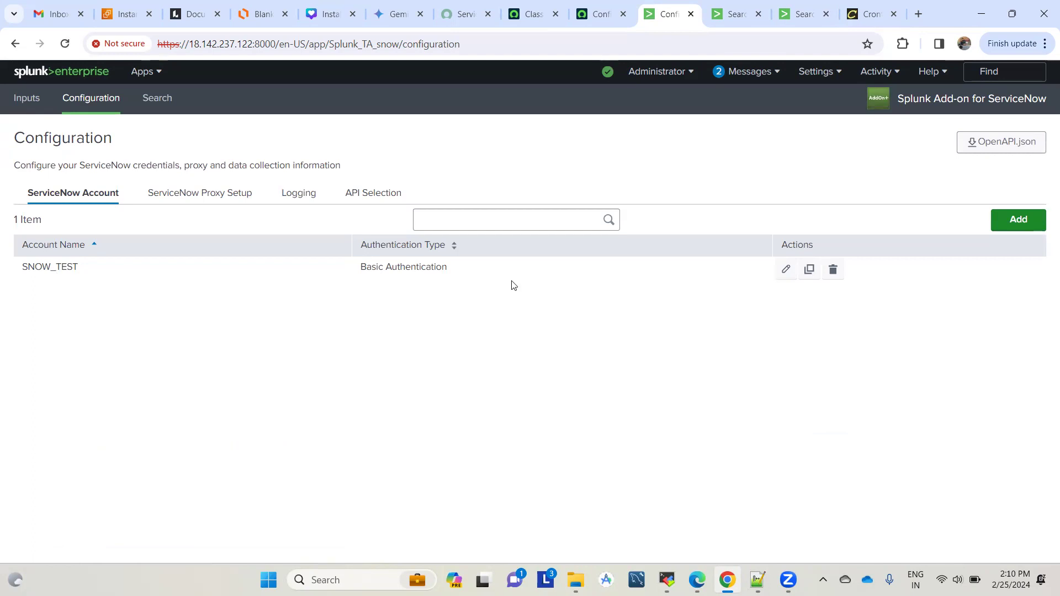
- Inspect the SNOW_TEST account without changes, then close the ServiceNow configuration items tab
left_click(786, 269)
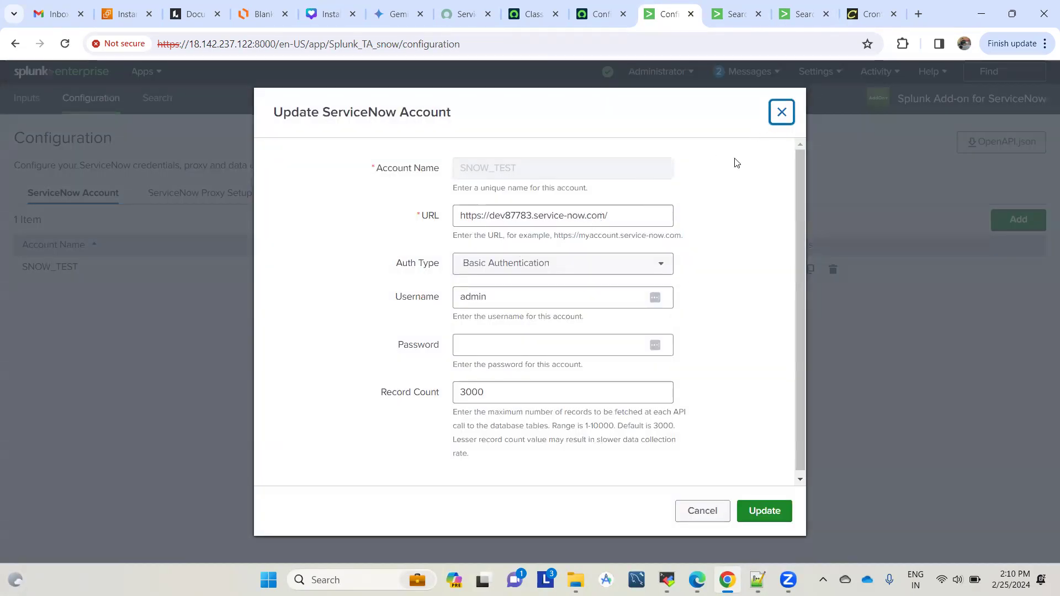
left_click(782, 112)
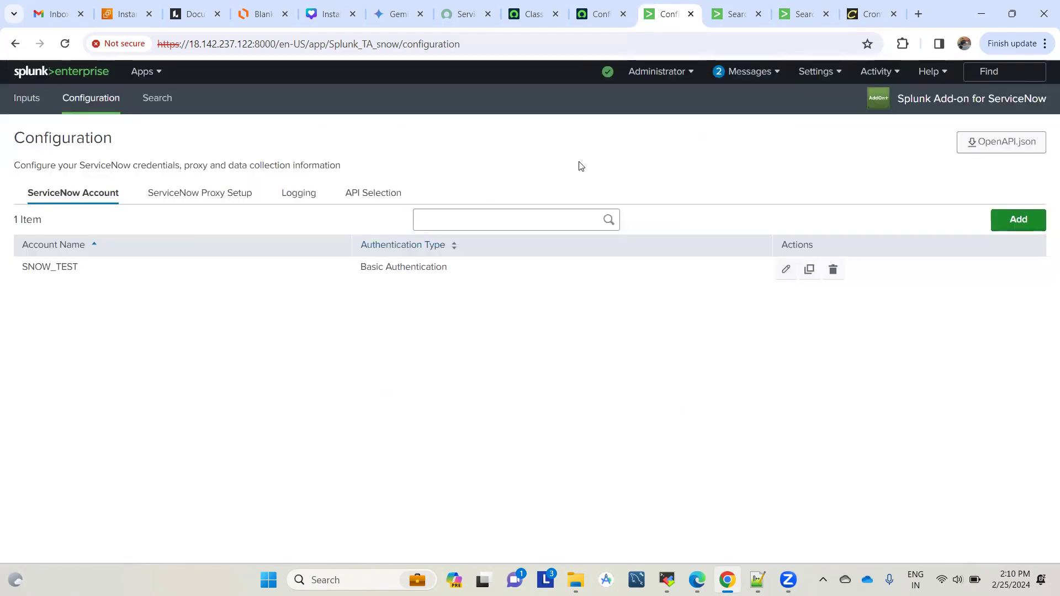
left_click(620, 5)
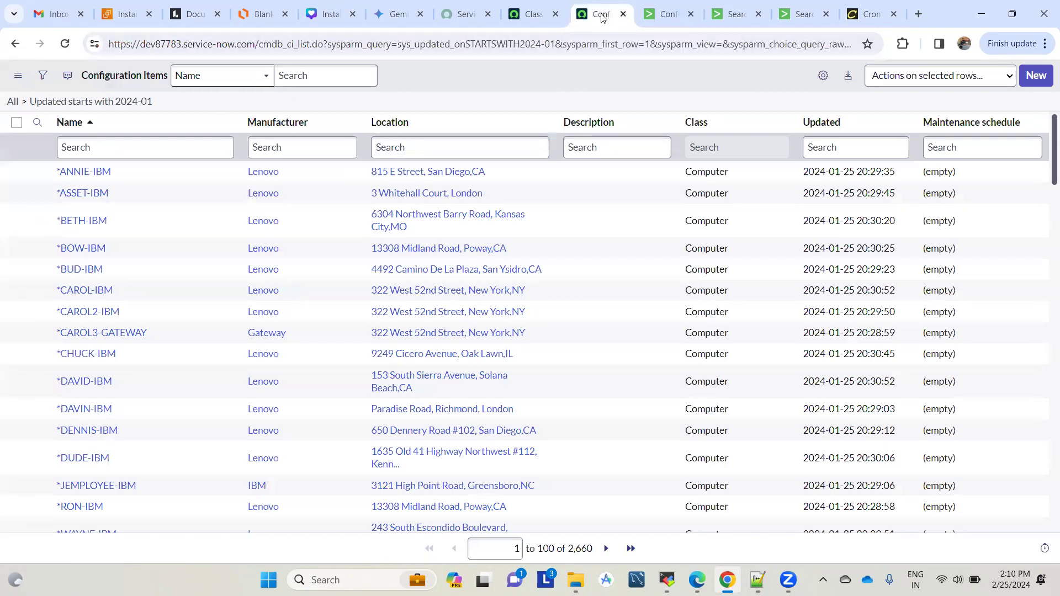
left_click(623, 13)
left_click(533, 14)
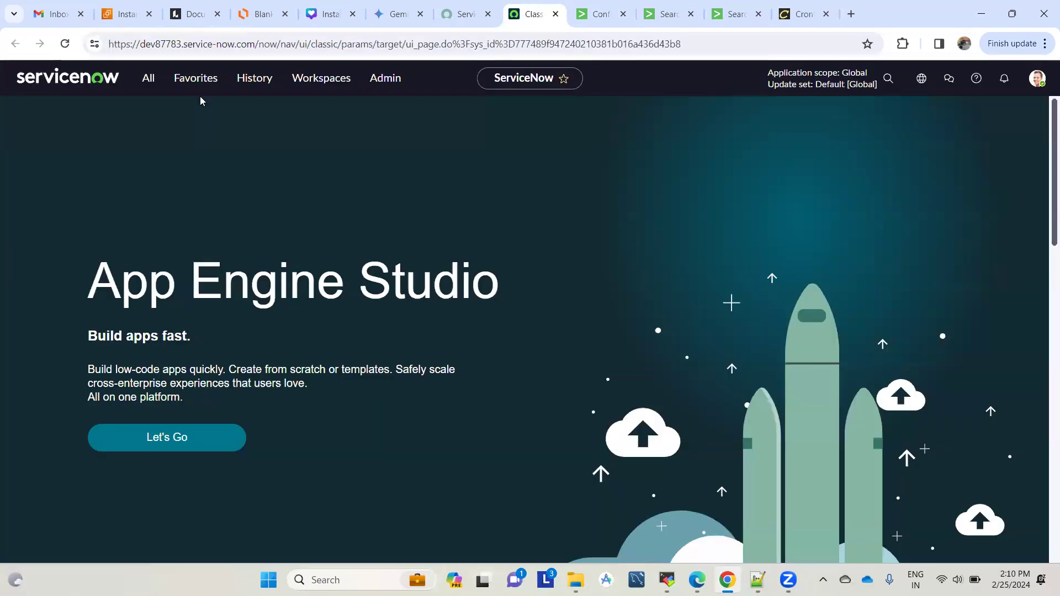
- Open ServiceNow's Incidents list via the 'incid' filter and clear its filters to show all 186
left_click(148, 78)
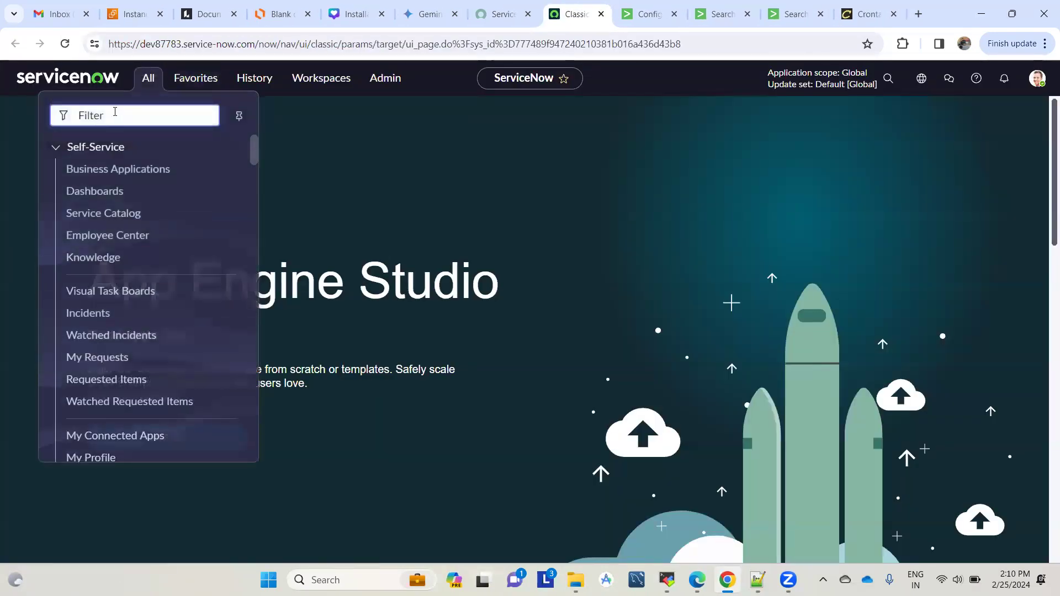
type("incid")
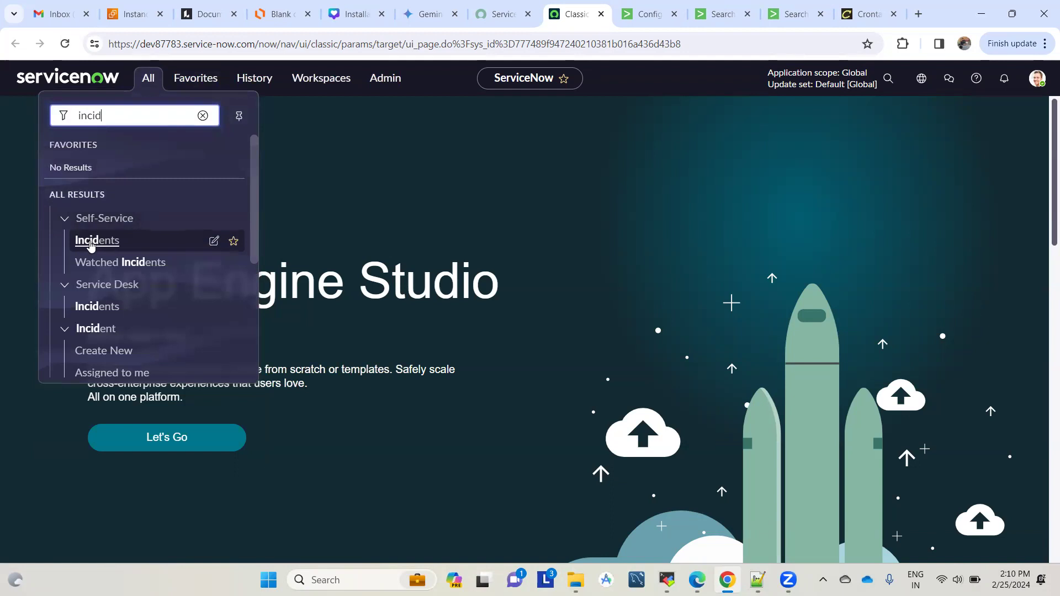
left_click(95, 240)
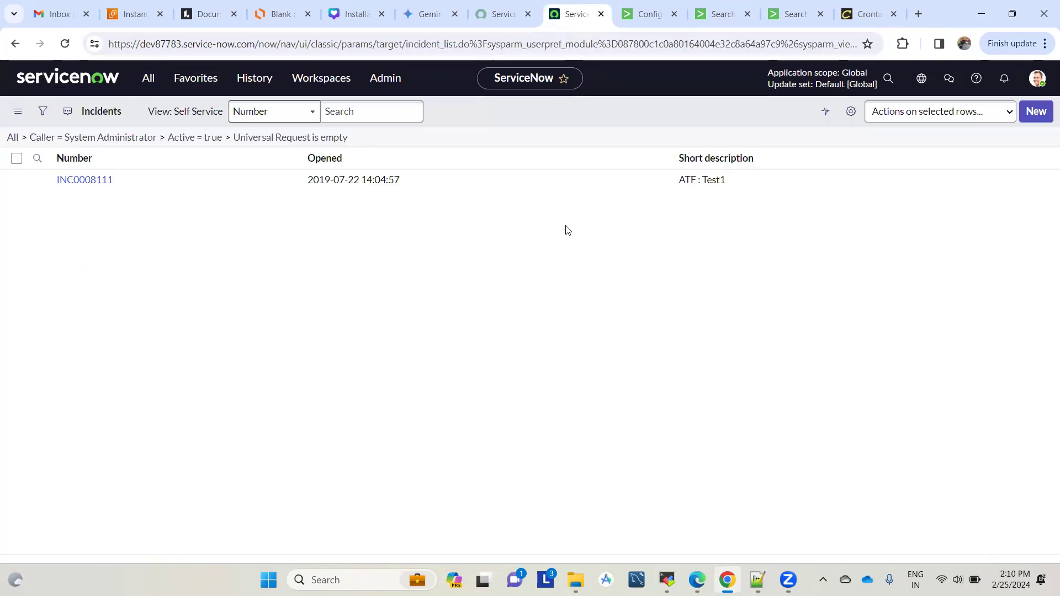
left_click(25, 137)
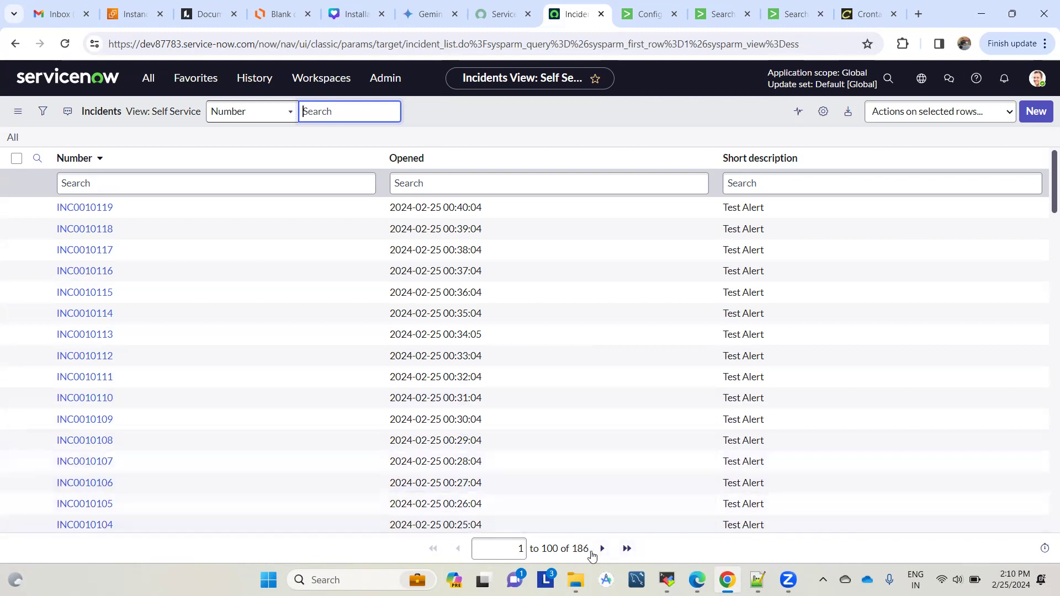
- From Searches, reports, and alerts, disable the alert 'Test alert to snow'
left_click(807, 5)
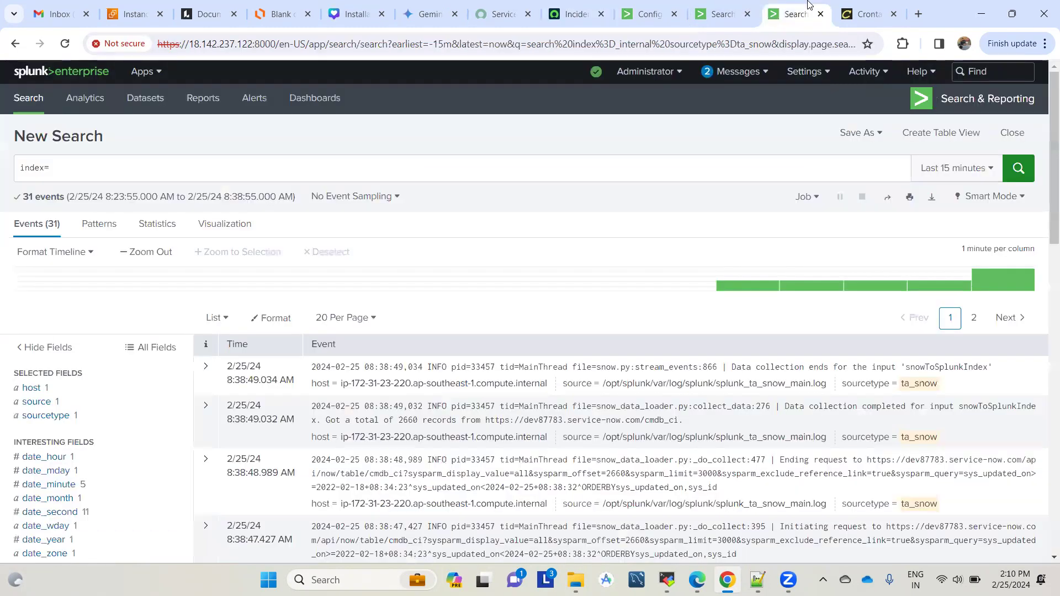
left_click(744, 6)
left_click(770, 14)
left_click(804, 71)
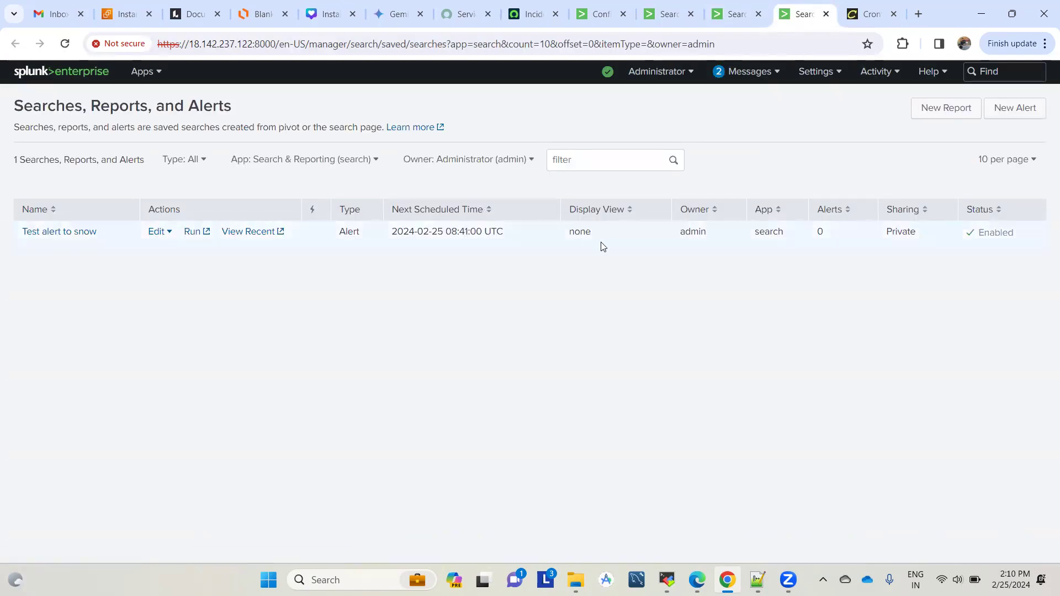
left_click(159, 231)
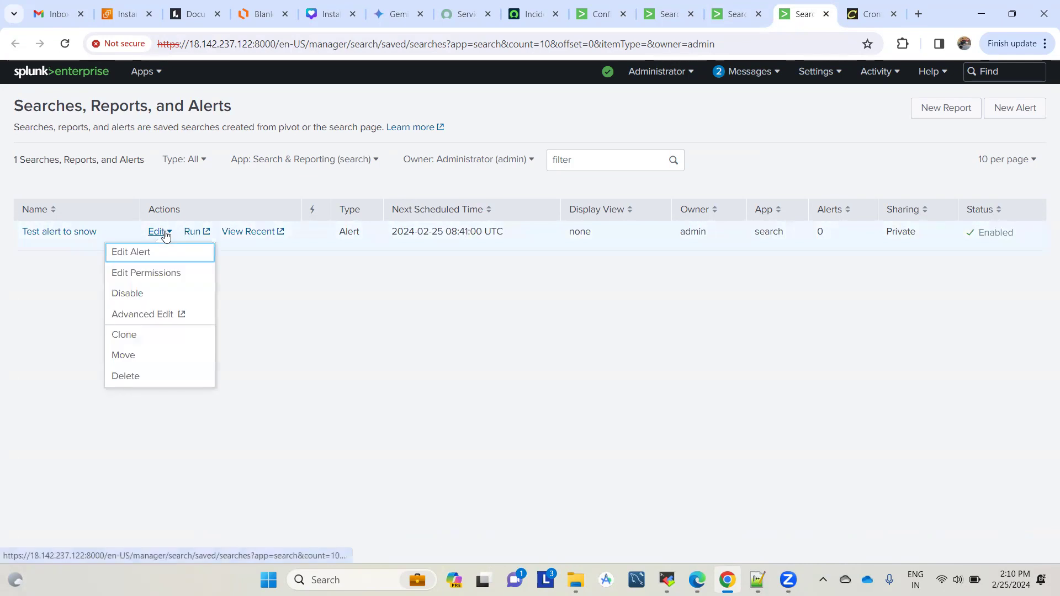
left_click(141, 298)
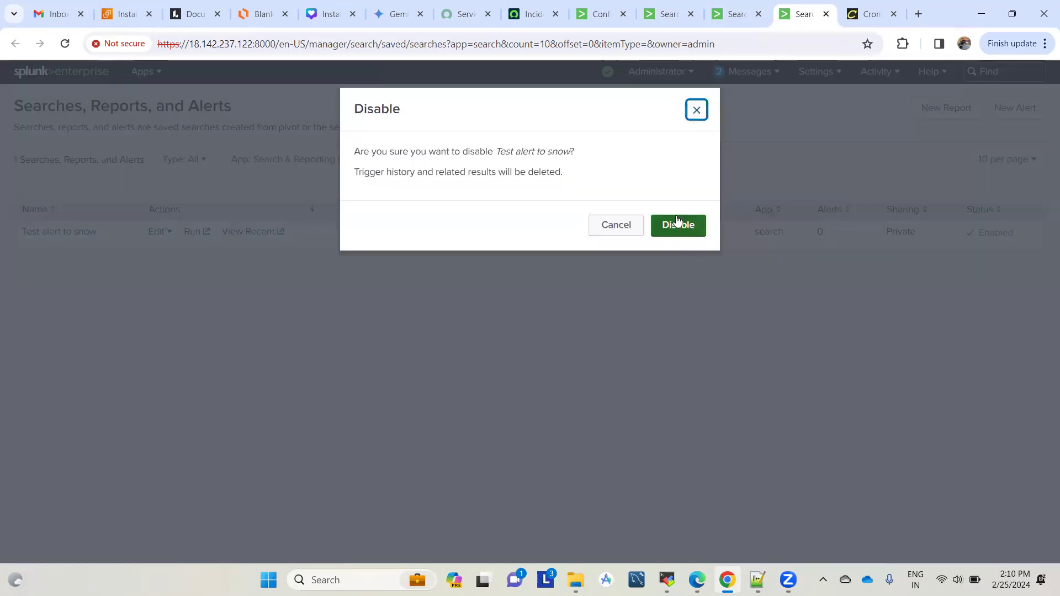
left_click(679, 231)
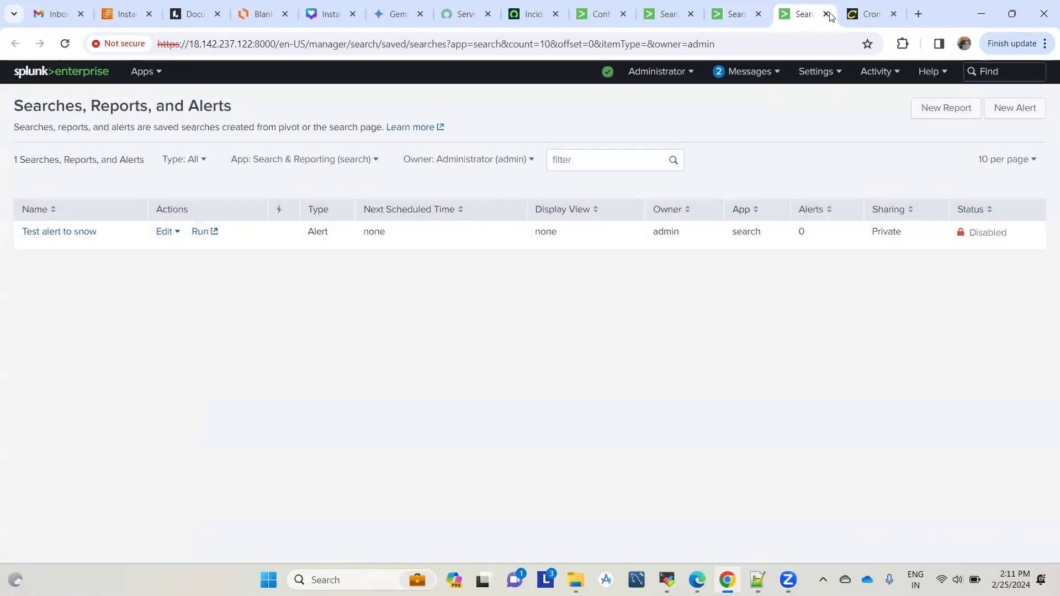
- Close the saved-searches tab and run 'index=snow|stats count by source'
left_click(826, 14)
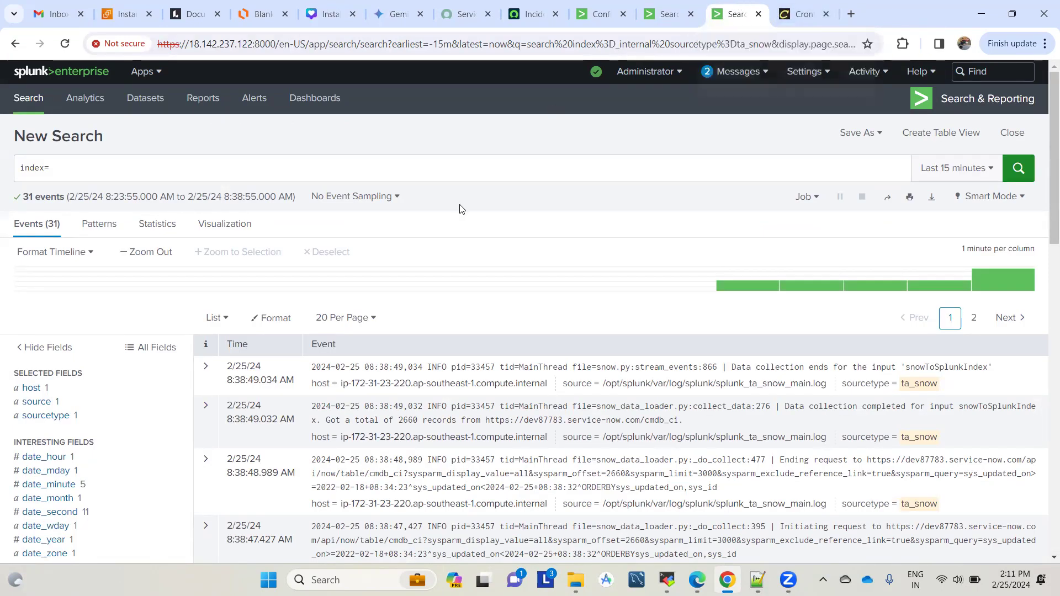
left_click(116, 164)
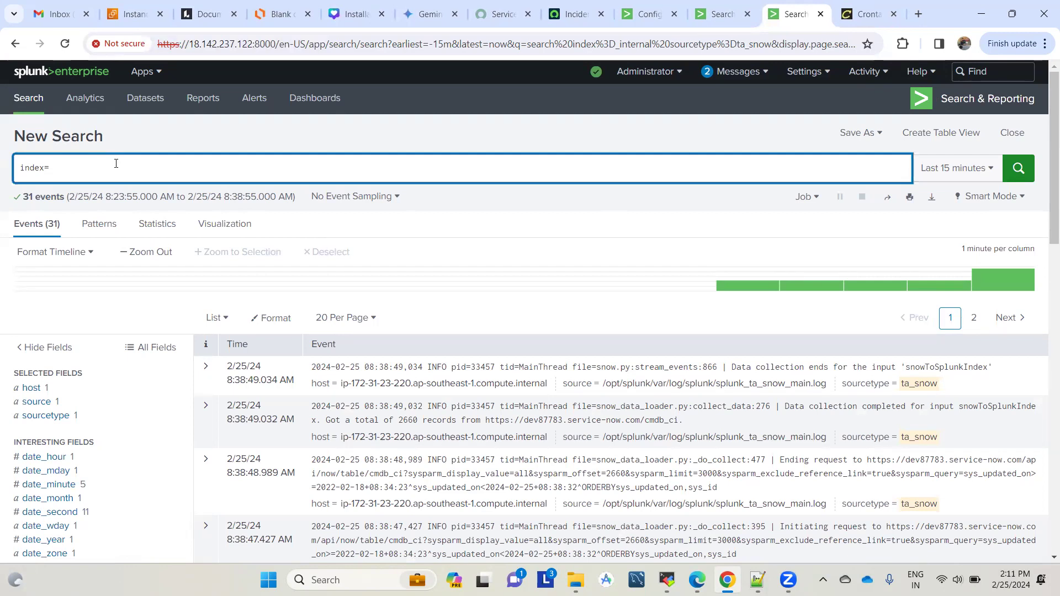
type("*")
key("BackSpace")
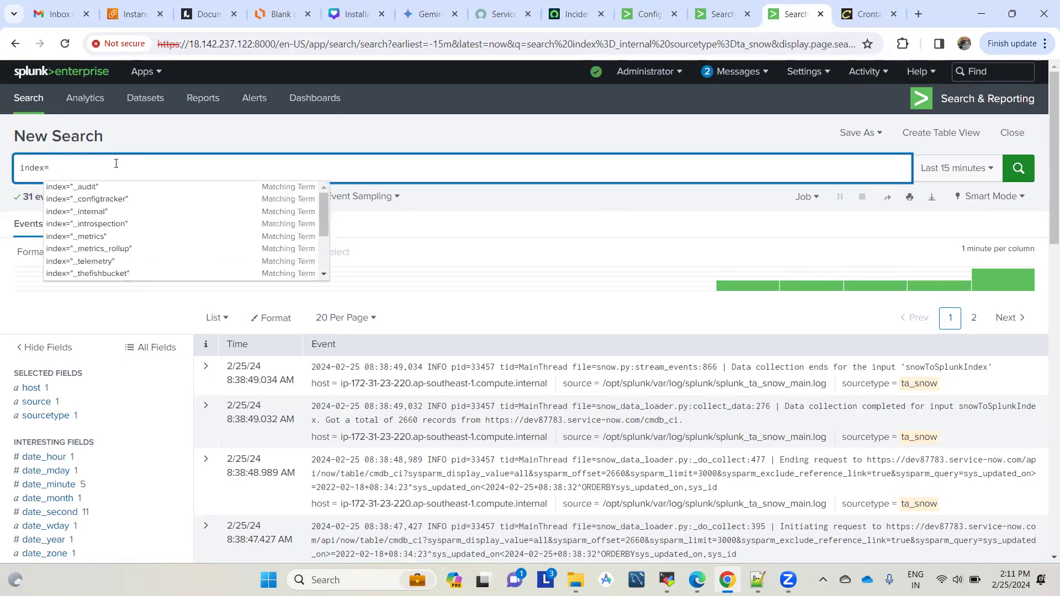
type("snow|stats count ")
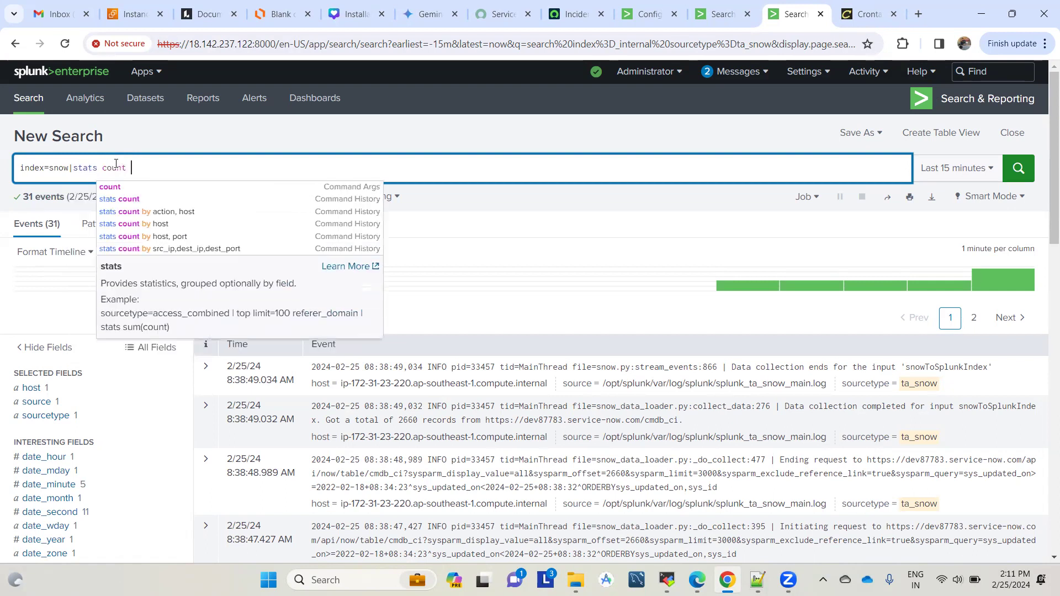
type("by sou")
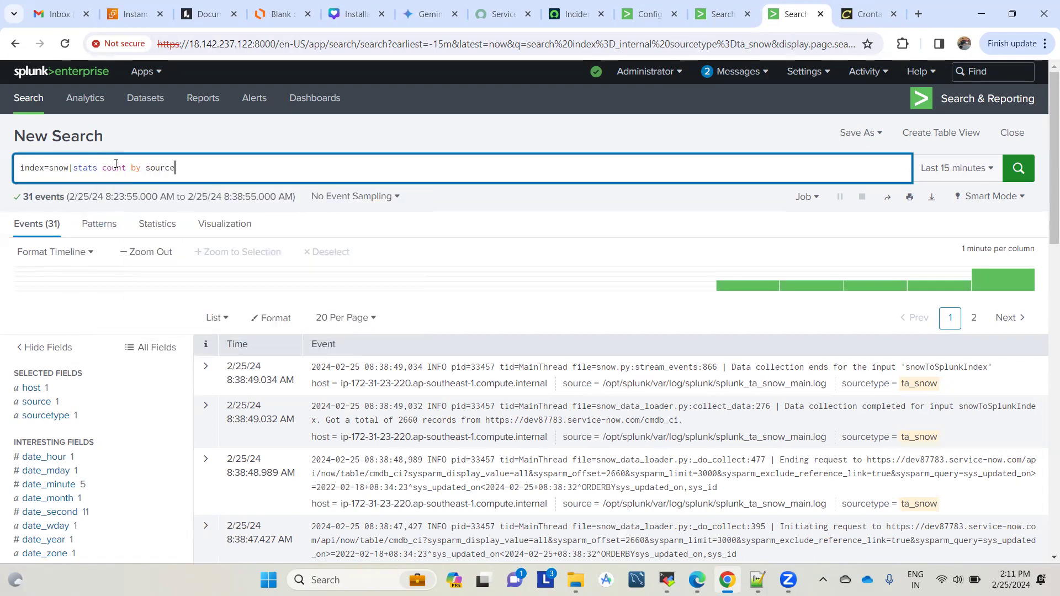
type("rce")
key("Return")
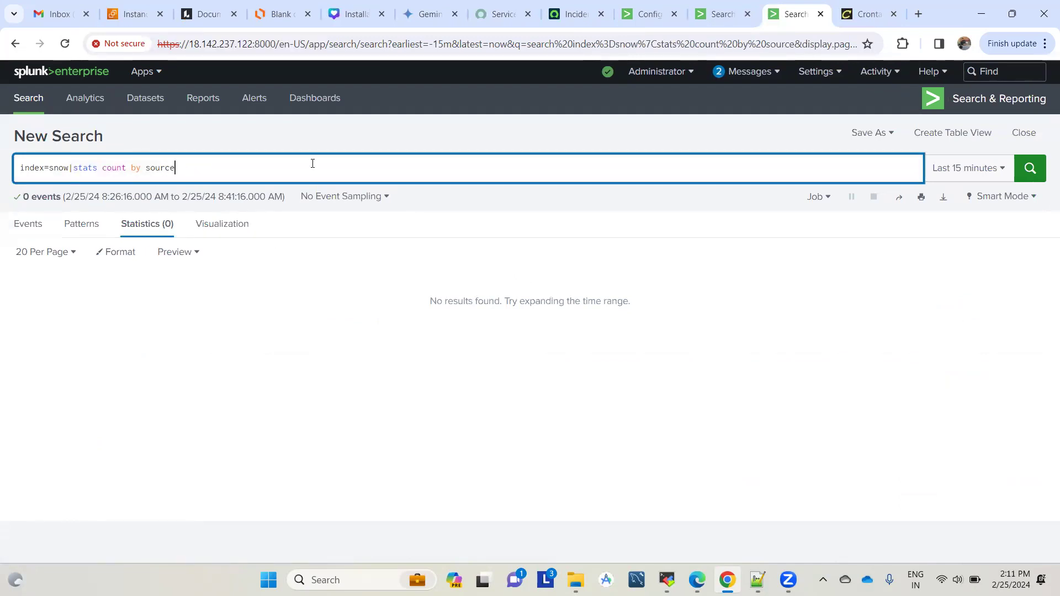
- Set the search time range to All time
left_click(976, 170)
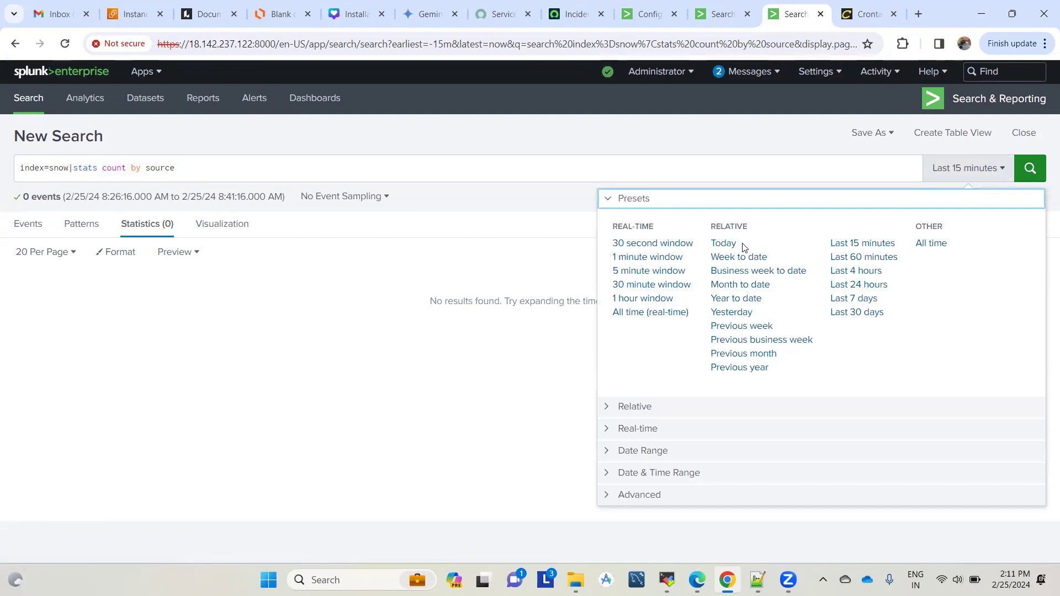
left_click(729, 244)
left_click(999, 175)
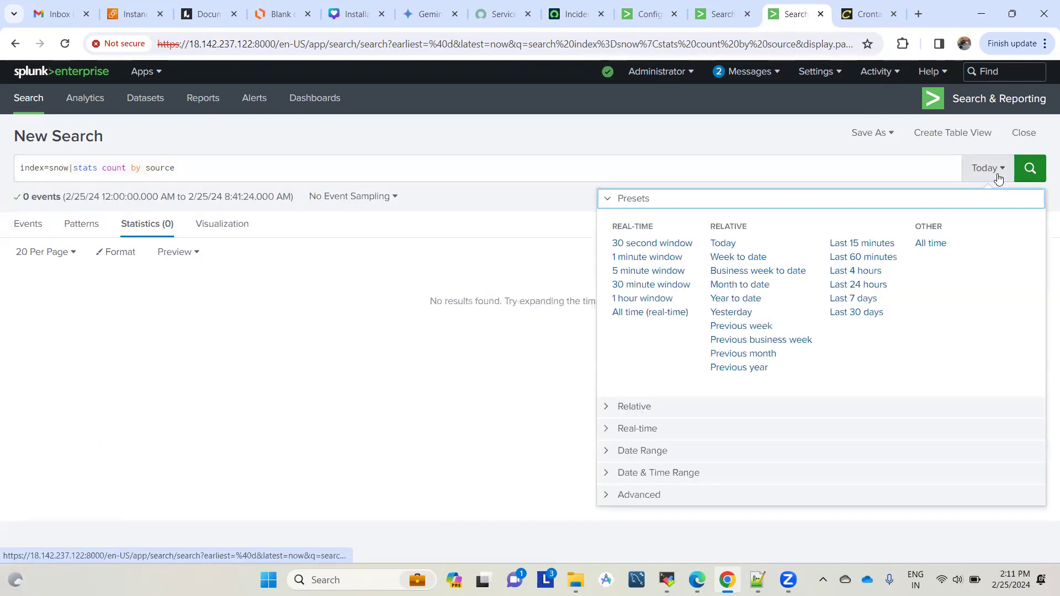
left_click(920, 246)
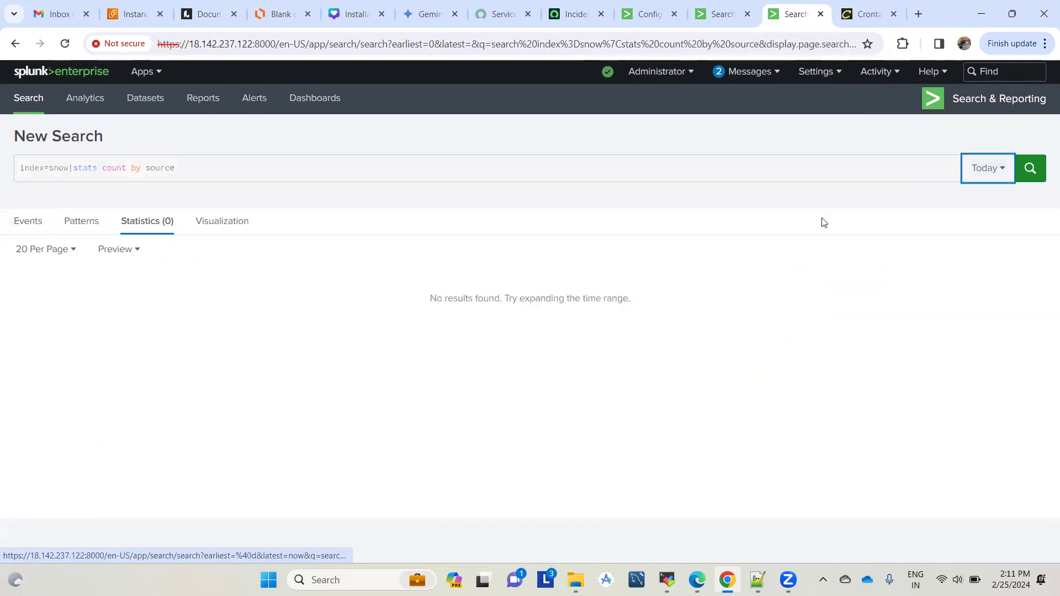
- Change the search to stats count by host and rerun it
left_click(240, 174)
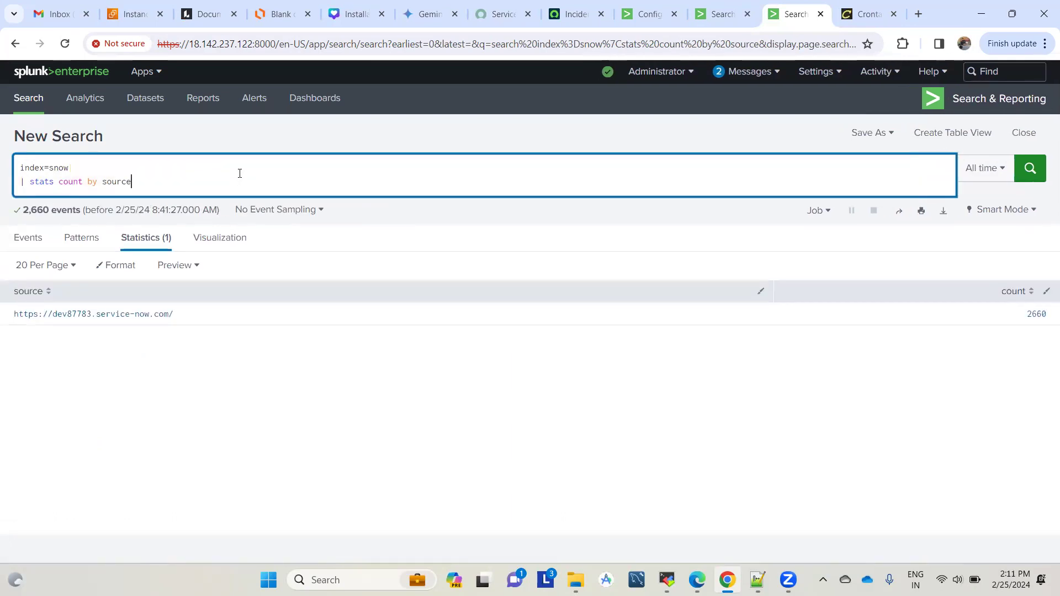
type("|table ")
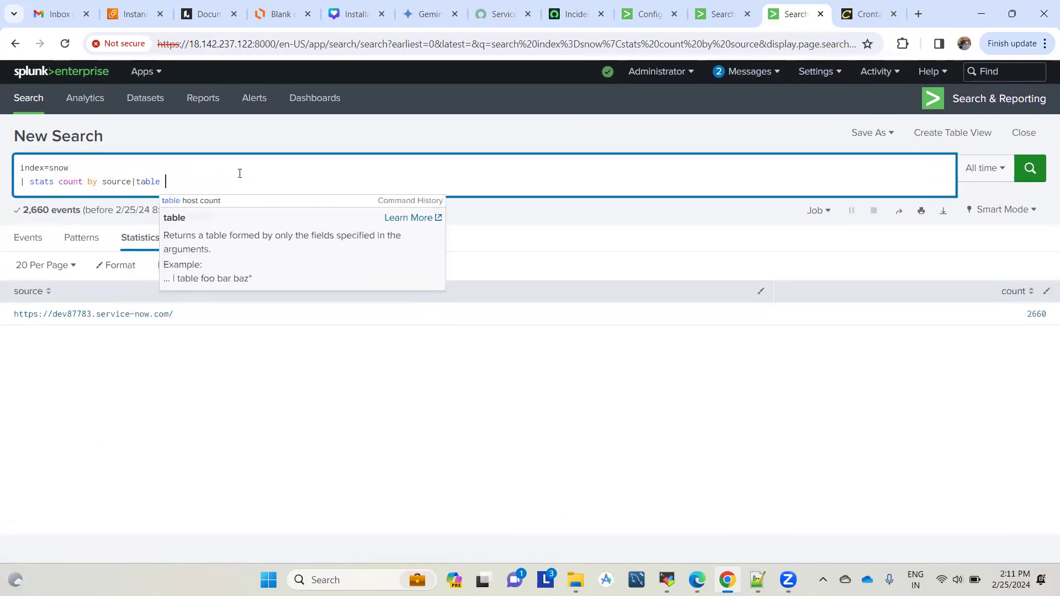
type("host")
key("BackSpace")
key("BackSpace")
key("BackSpace")
key("BackSpace")
key("BackSpace")
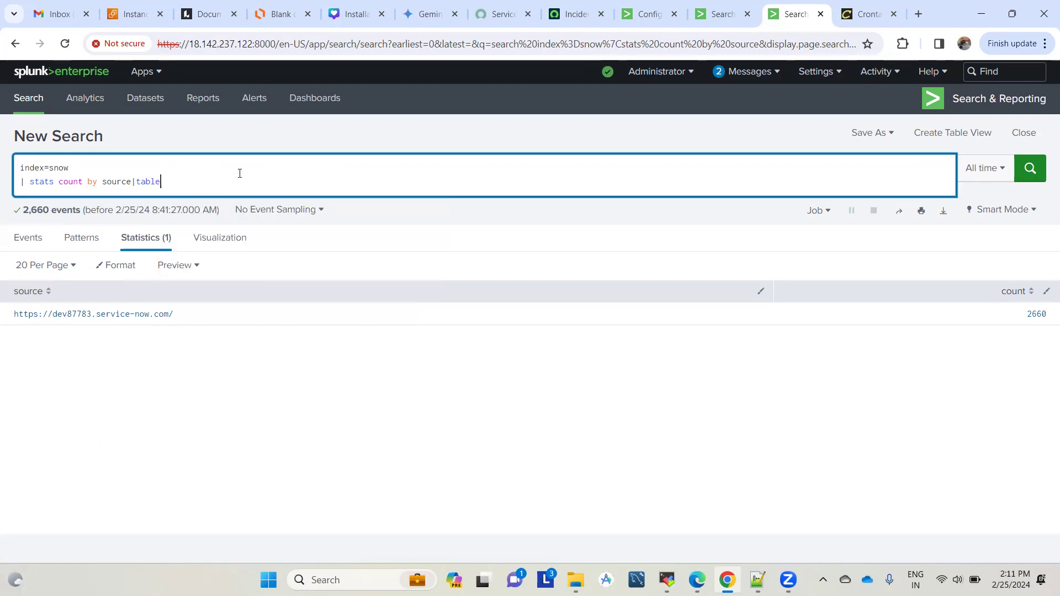
left_click(117, 178)
double_click(118, 178)
type("host")
key("Return")
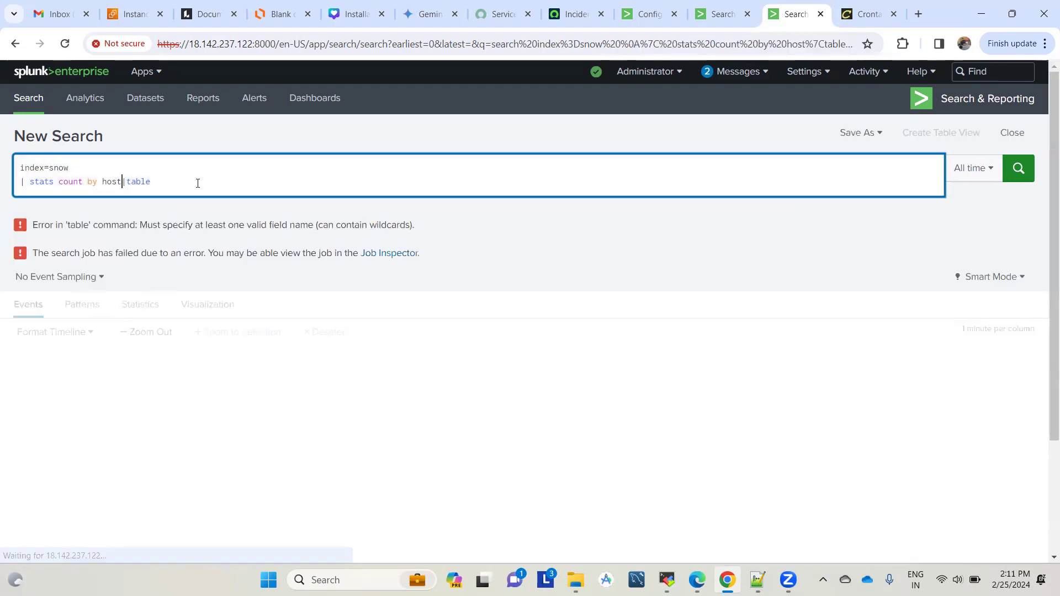
double_click(109, 182)
left_click(178, 180)
- Remove the stats line, rerun plain index=snow, and view the host field summary
triple_click(20, 184)
key("ctrl+c")
key("BackSpace")
key("BackSpace")
key("Return")
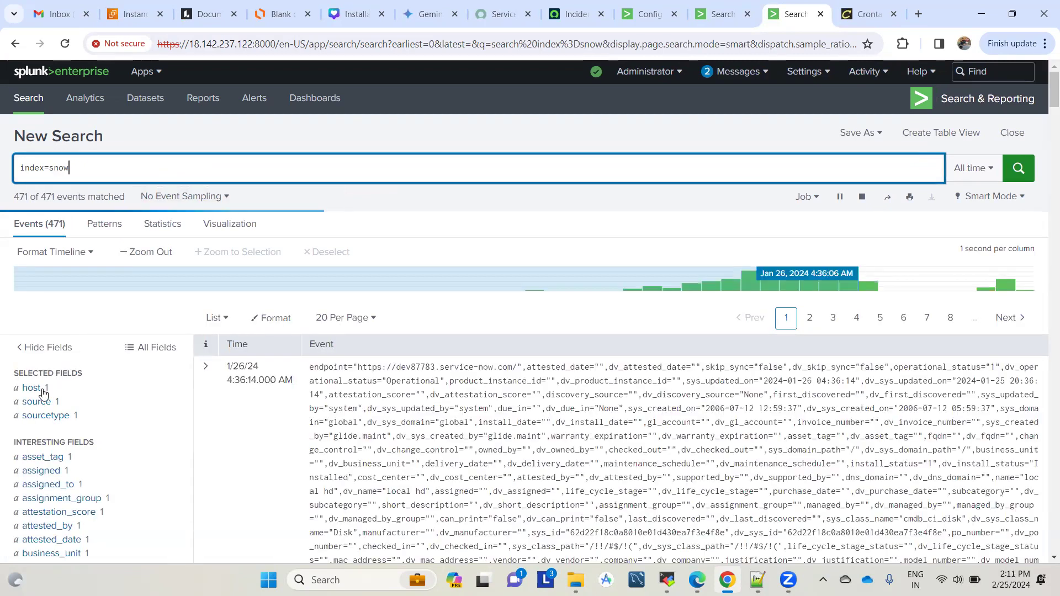
left_click(32, 389)
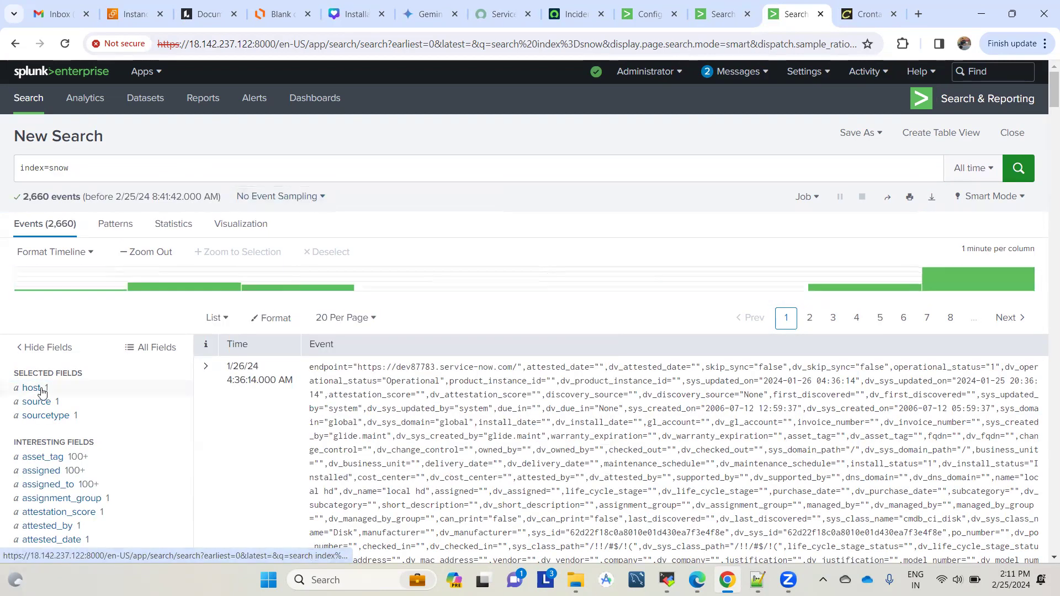
left_click(41, 390)
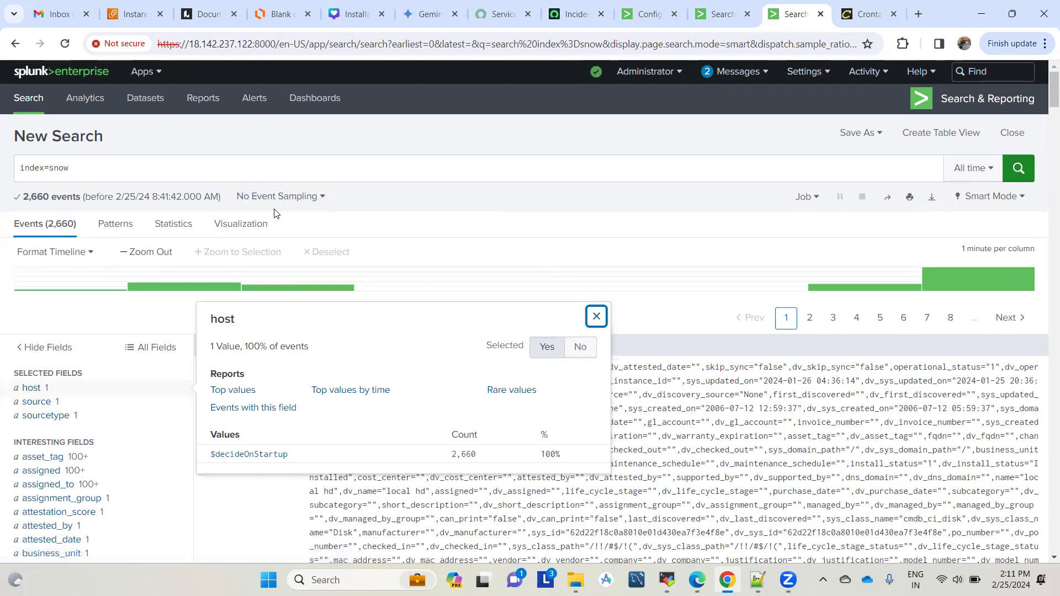
left_click(158, 173)
- Restore the stats count by host line and append '| table host count', showing $decideOnStartup with 2660
key("ctrl+v")
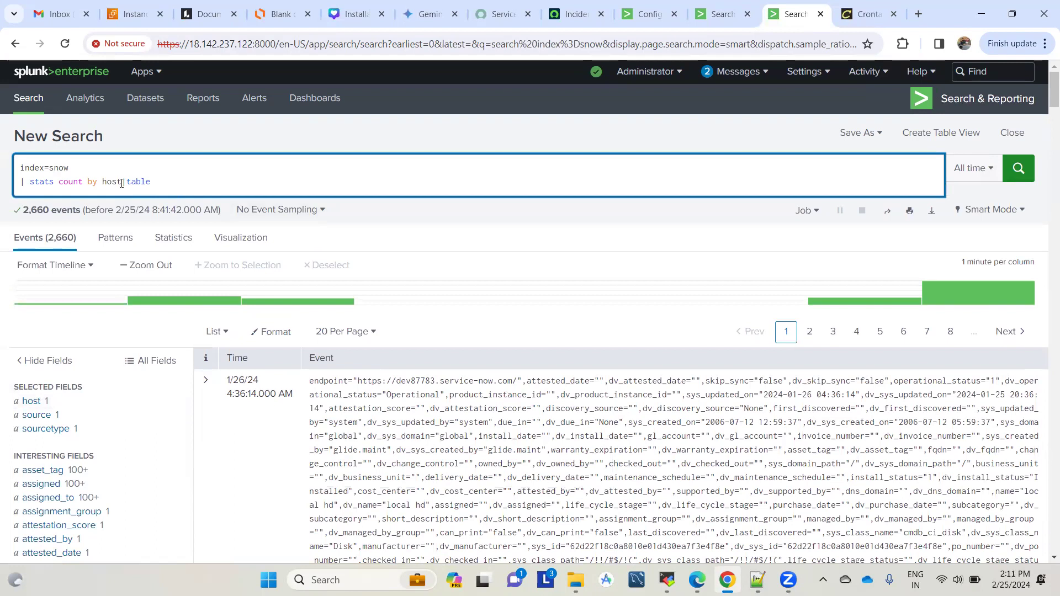
double_click(138, 182)
key("BackSpace")
key("Return")
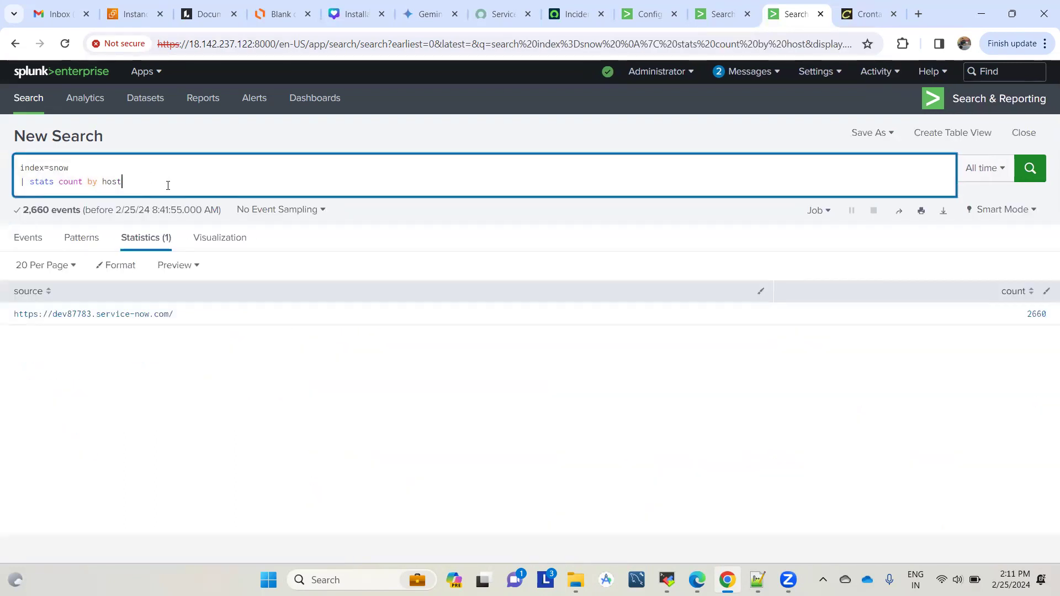
type("| table h")
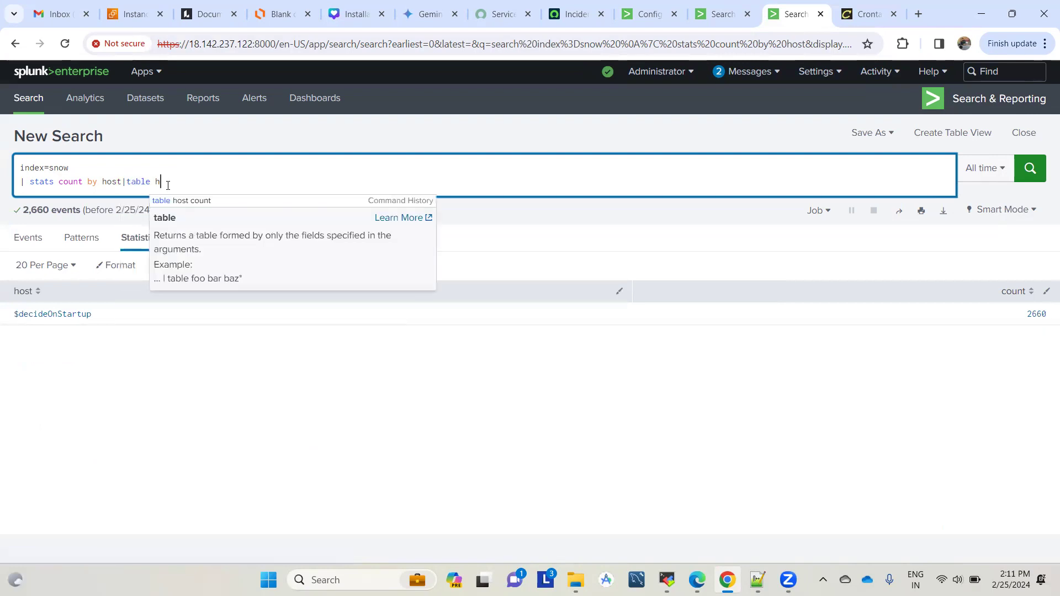
type("ost count")
key("Return")
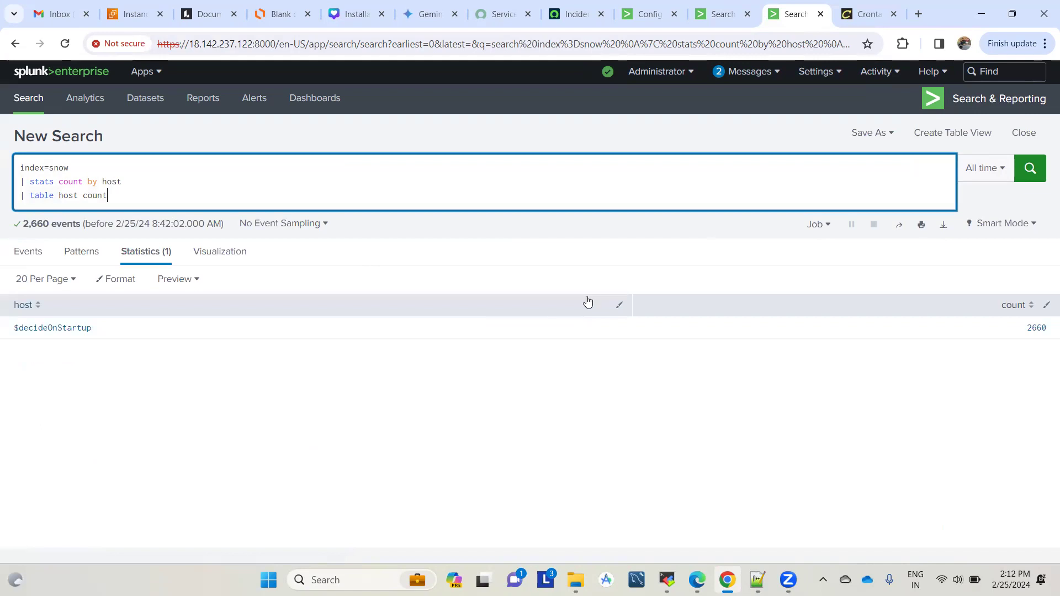
- Start saving the search as an alert and enter the title testAlertSNOWIncident
left_click(890, 134)
left_click(861, 184)
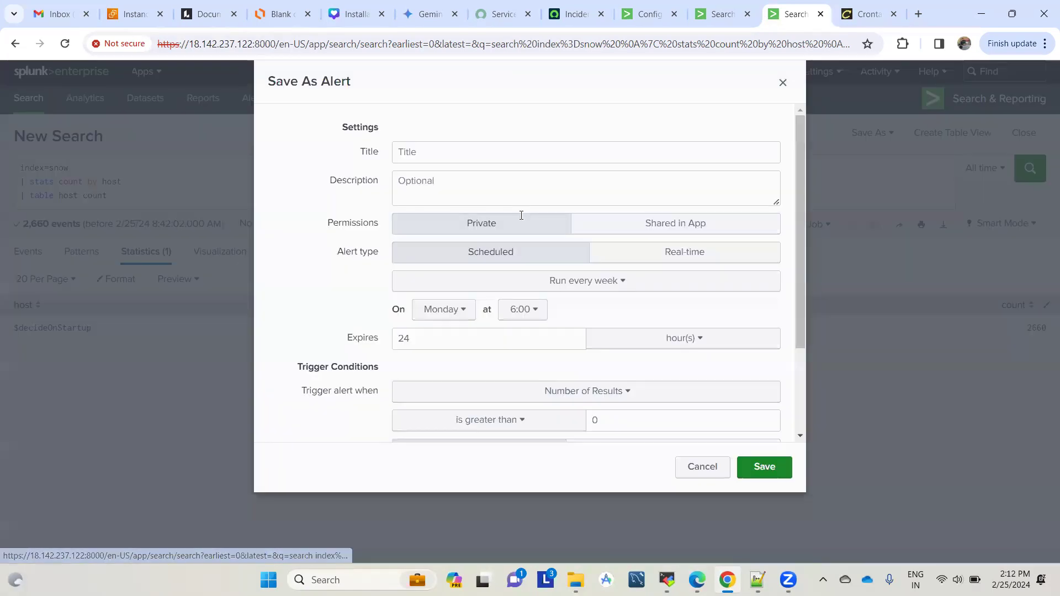
left_click(429, 182)
type("testalet")
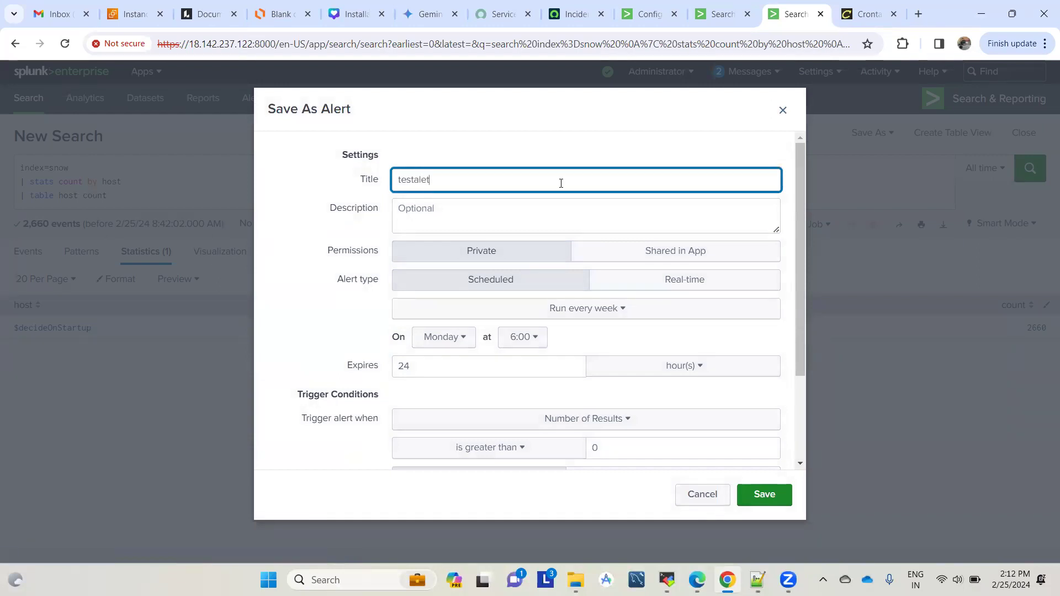
key("BackSpace")
type("SNOWInident")
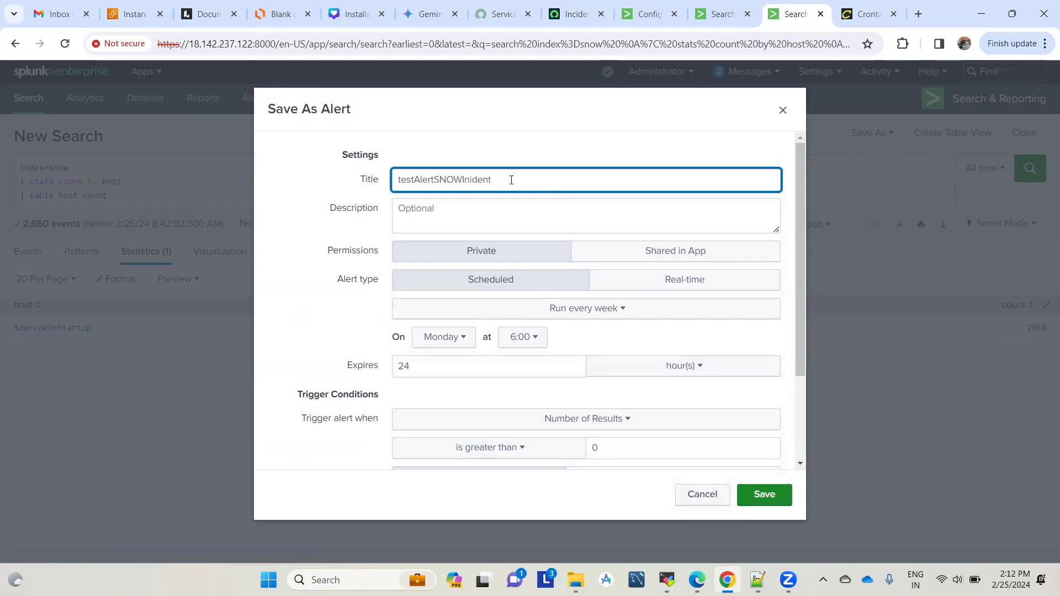
key("BackSpace")
key("BackSpace")
key("BackSpace")
key("BackSpace")
type("cidnetemmn")
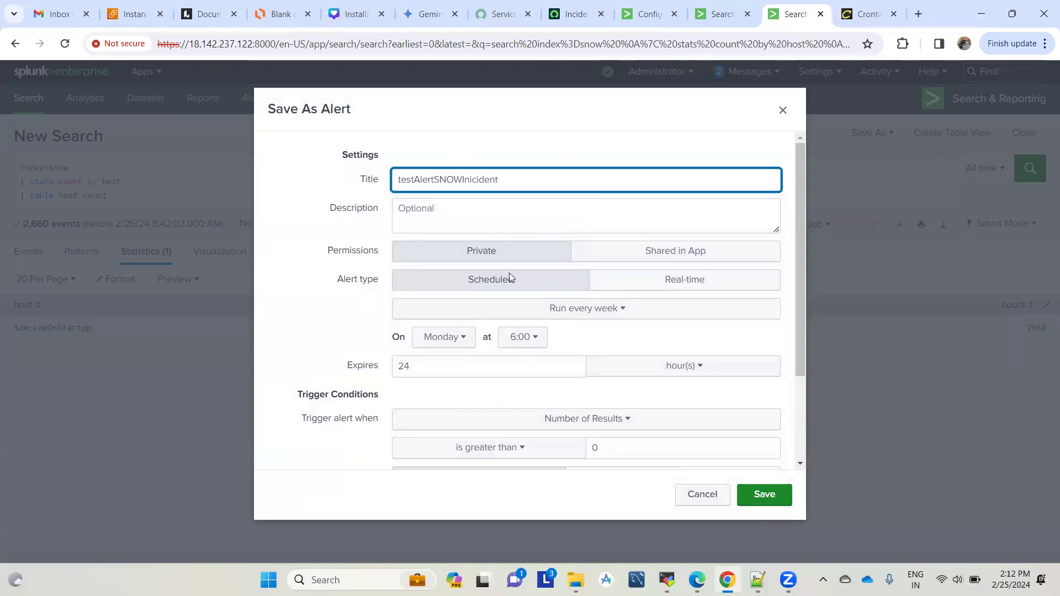
- Review the alert form's weekly schedule and trigger condition of results greater than 0
scroll(690, 363, "down", 2)
scroll(621, 207, "up", 2)
scroll(344, 312, "down", 1)
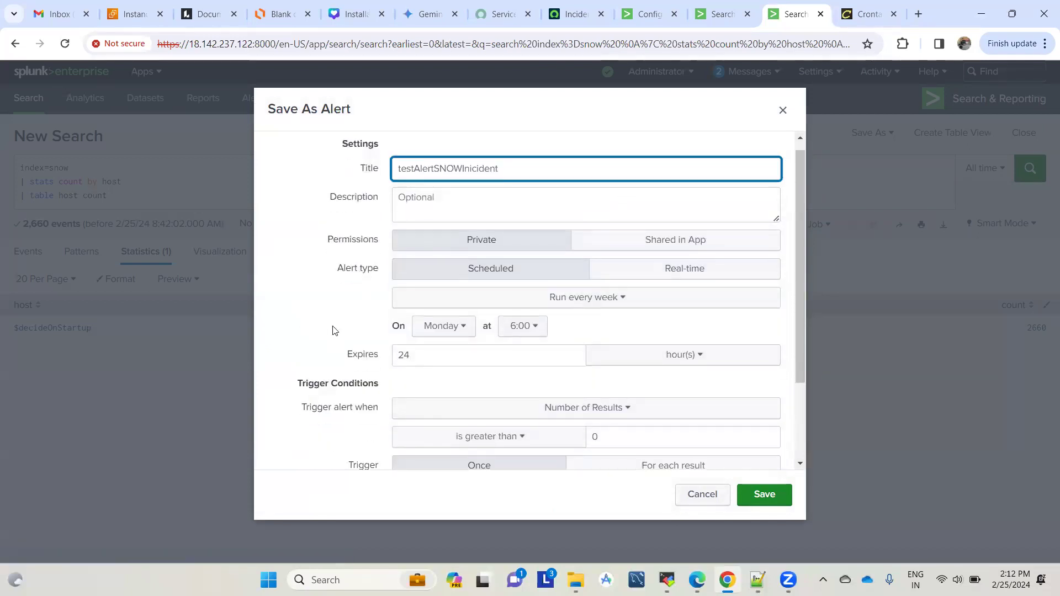
scroll(334, 328, "up", 1)
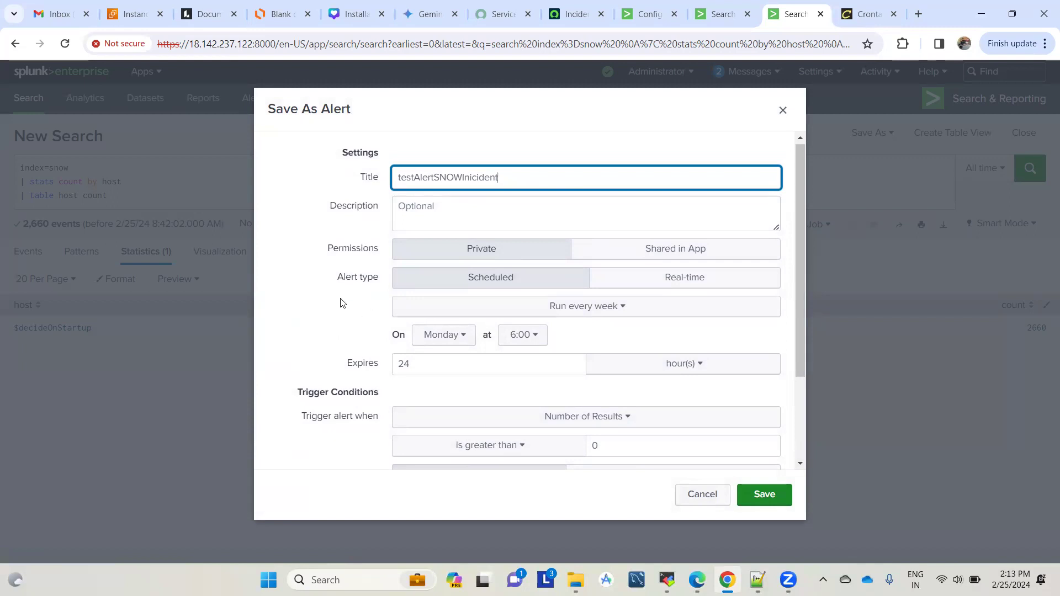
scroll(333, 336, "down", 3)
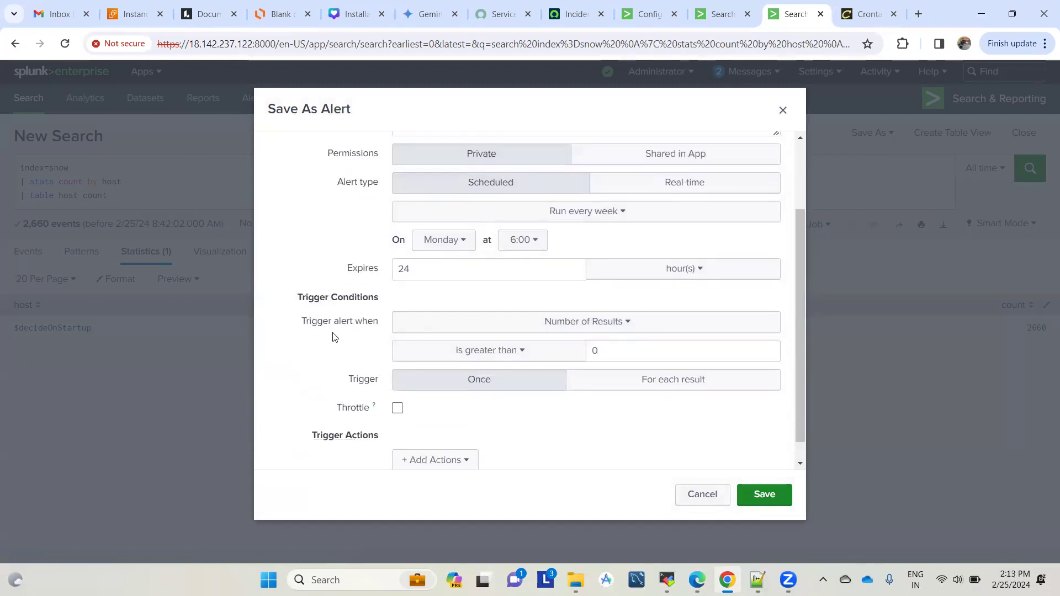
scroll(442, 276, "up", 2)
- Schedule the alert on cron expression */15 * * * * over All time and bring up the trigger actions list
left_click(603, 293)
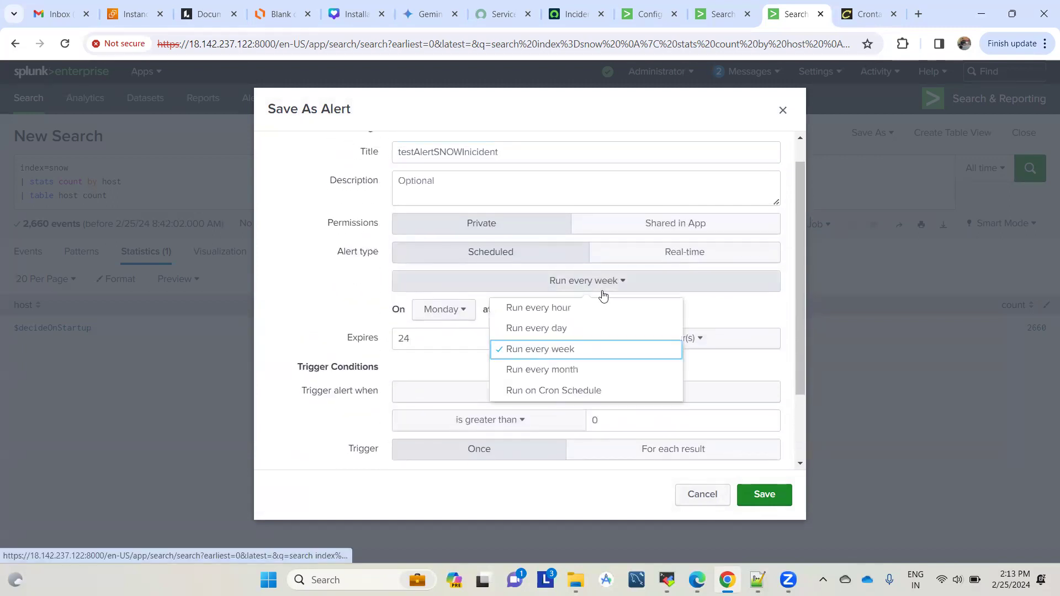
left_click(529, 388)
left_click(441, 341)
key("BackSpace")
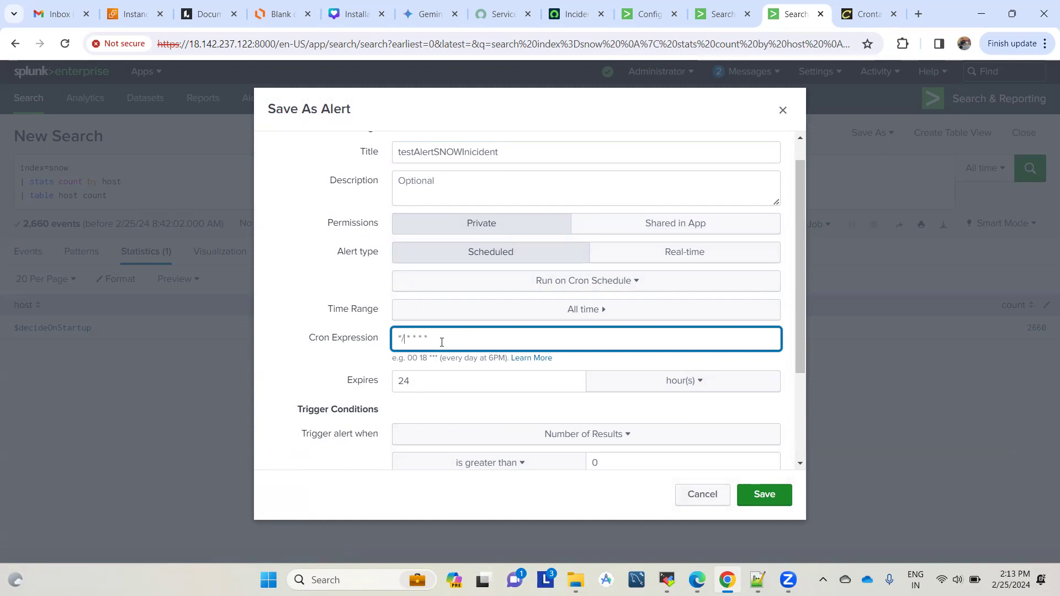
scroll(544, 372, "down", 2)
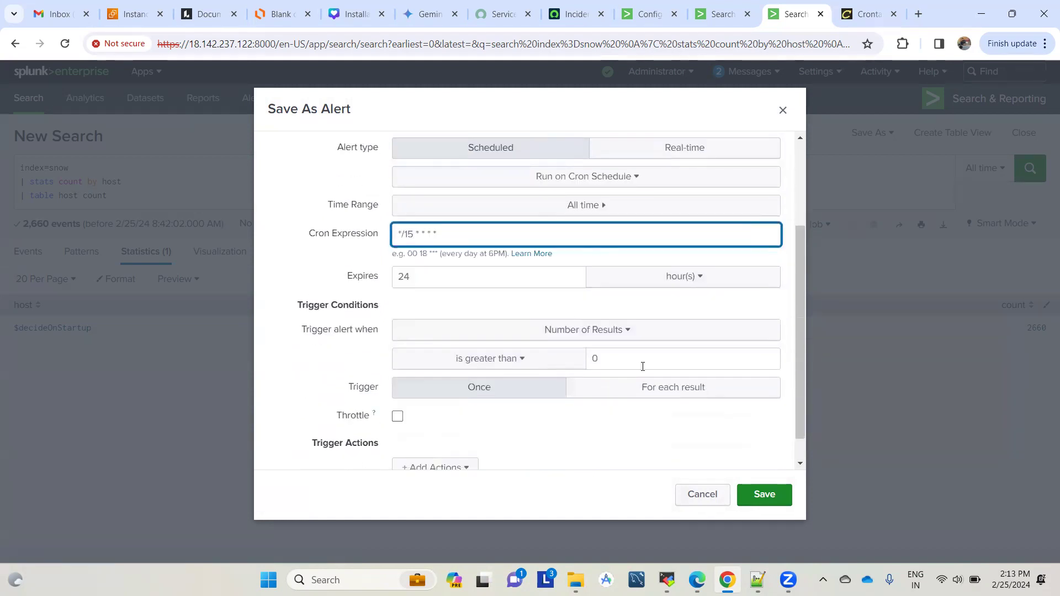
scroll(641, 369, "down", 1)
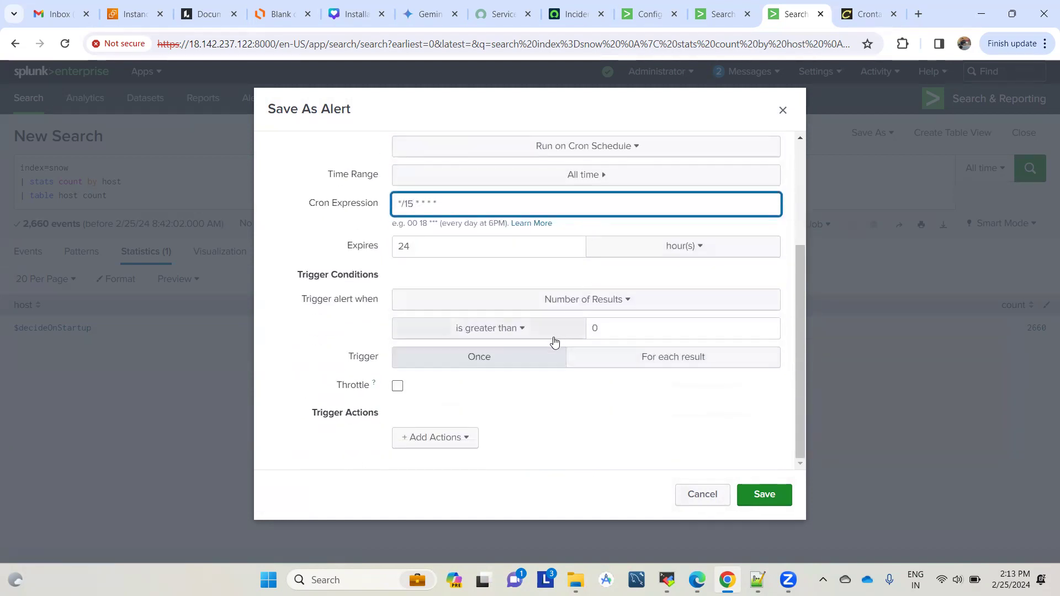
left_click(466, 440)
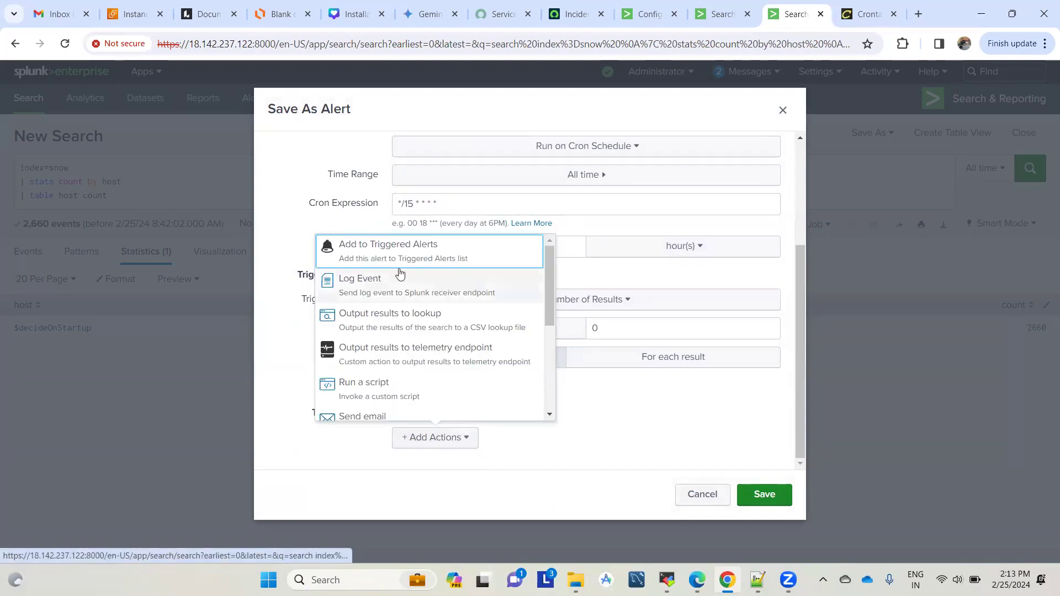
scroll(388, 277, "down", 5)
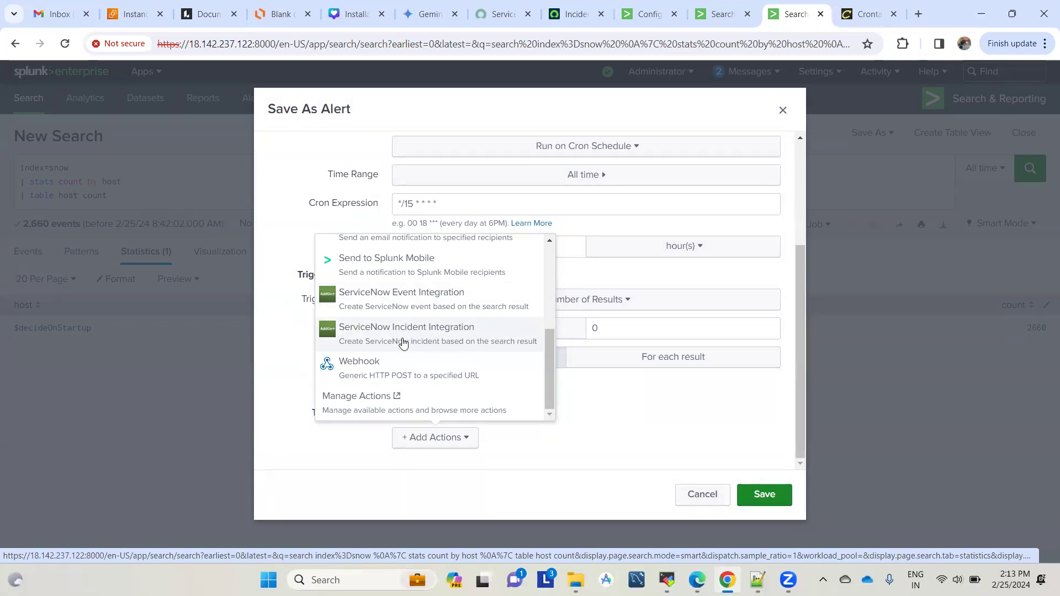
- Add a ServiceNow Incident Integration trigger action using the SNOW_TEST account
left_click(437, 345)
scroll(666, 317, "down", 5)
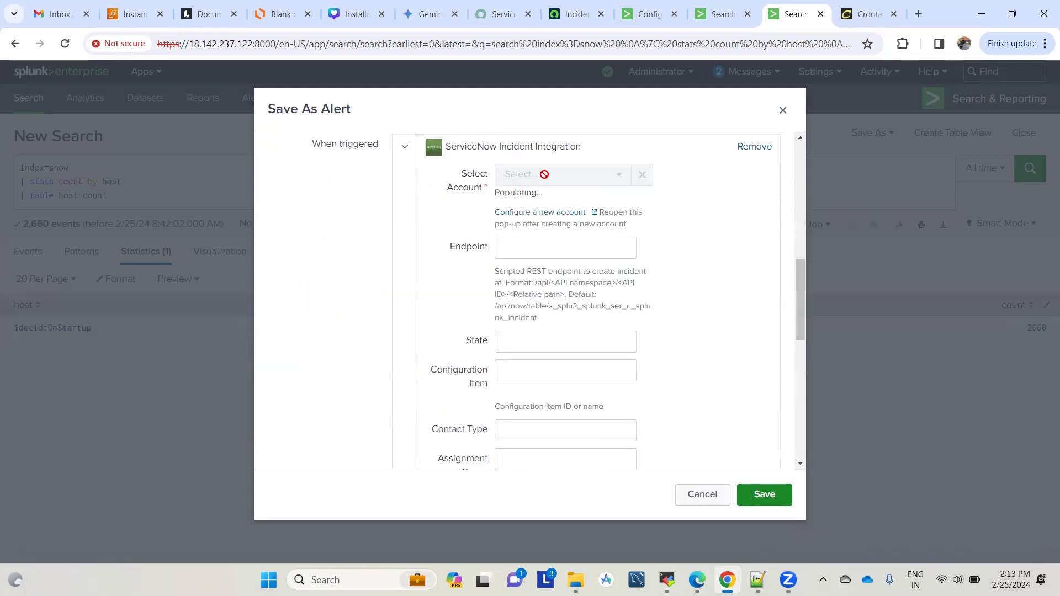
left_click(607, 178)
left_click(607, 178)
left_click(607, 180)
left_click(568, 198)
scroll(639, 251, "down", 1)
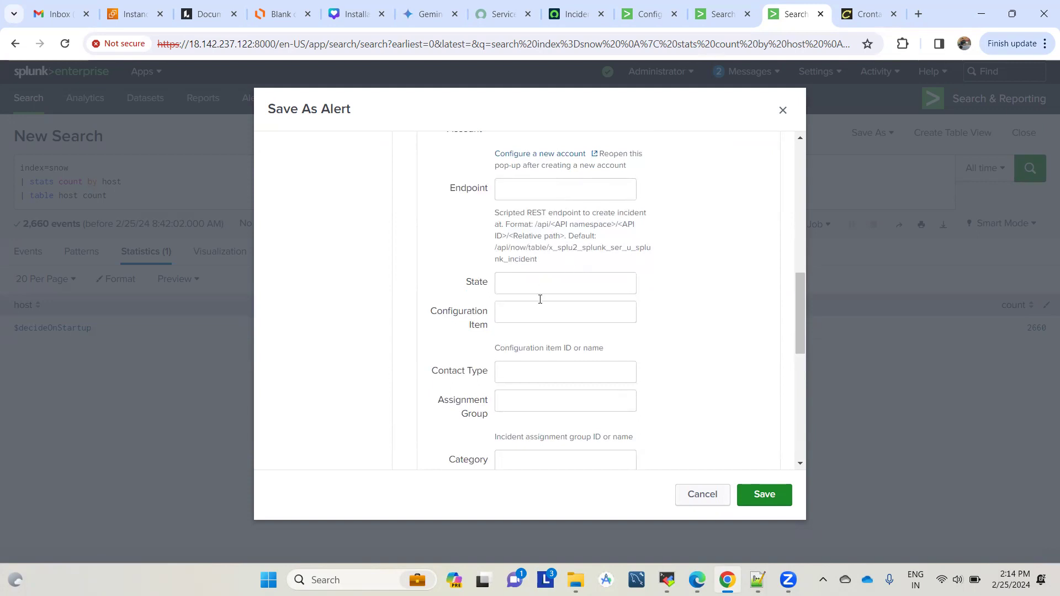
scroll(542, 308, "down", 5)
scroll(556, 371, "down", 3)
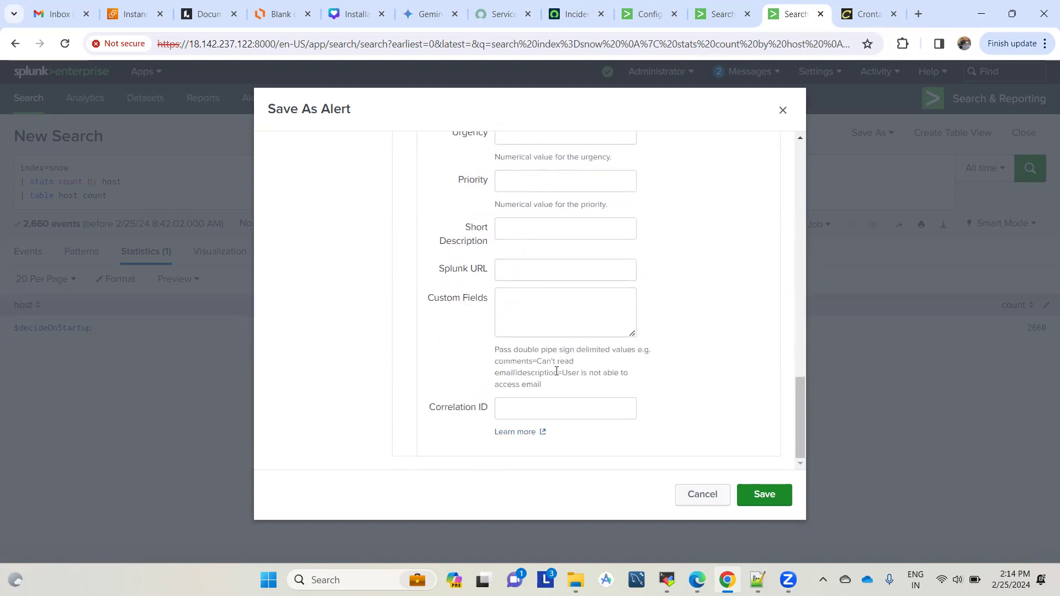
scroll(557, 371, "up", 9)
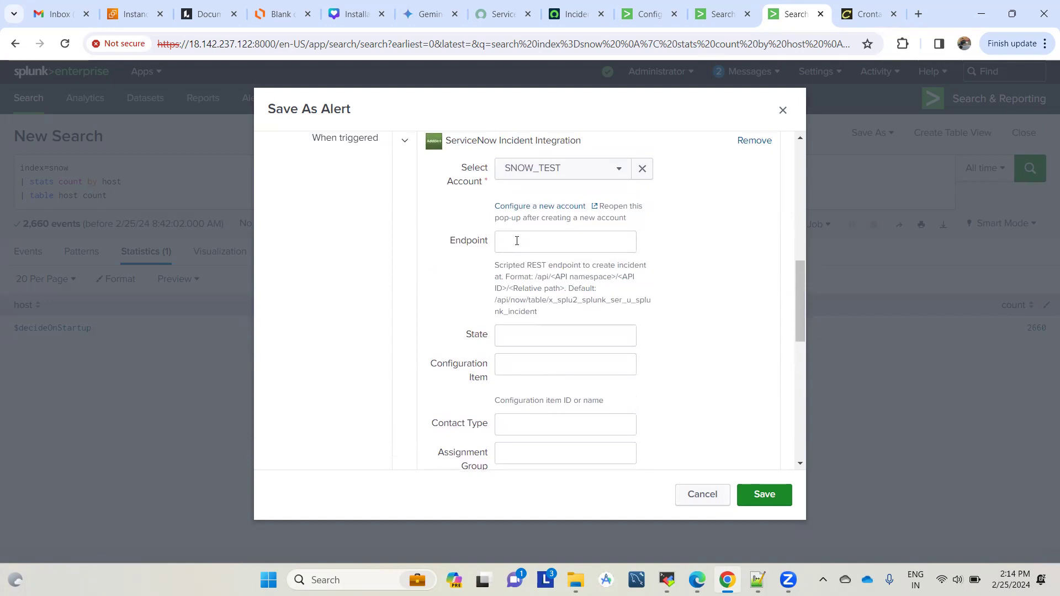
- Select the table name within the default endpoint path text
left_click(517, 241)
left_click(679, 263)
left_click_drag(495, 298, 545, 319)
left_click(541, 319)
left_click_drag(548, 312, 550, 302)
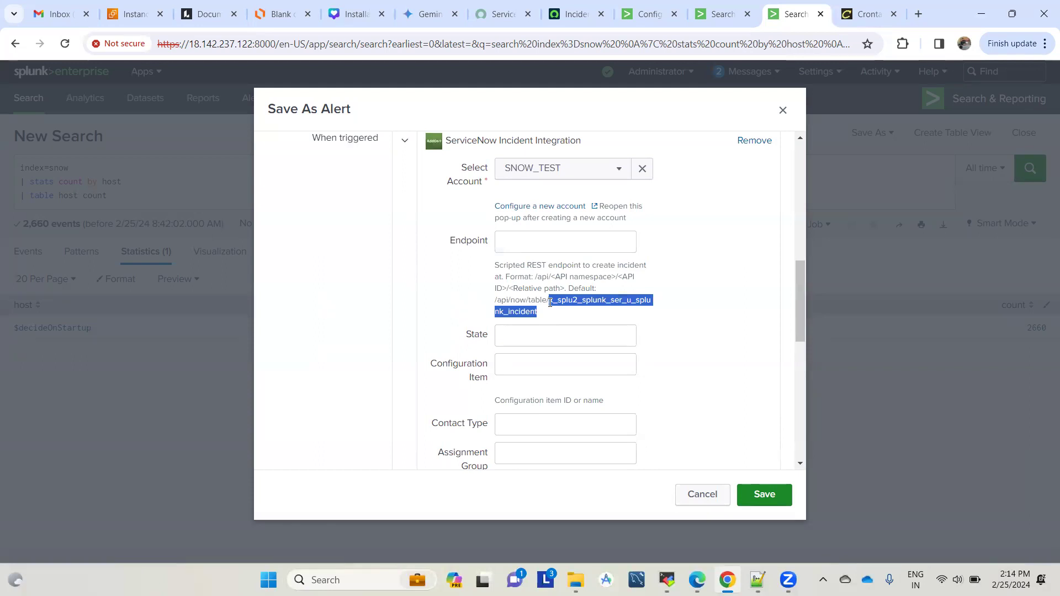
- Check the ServiceNow incident list and add-on configuration, then select the whole default endpoint path
left_click(574, 14)
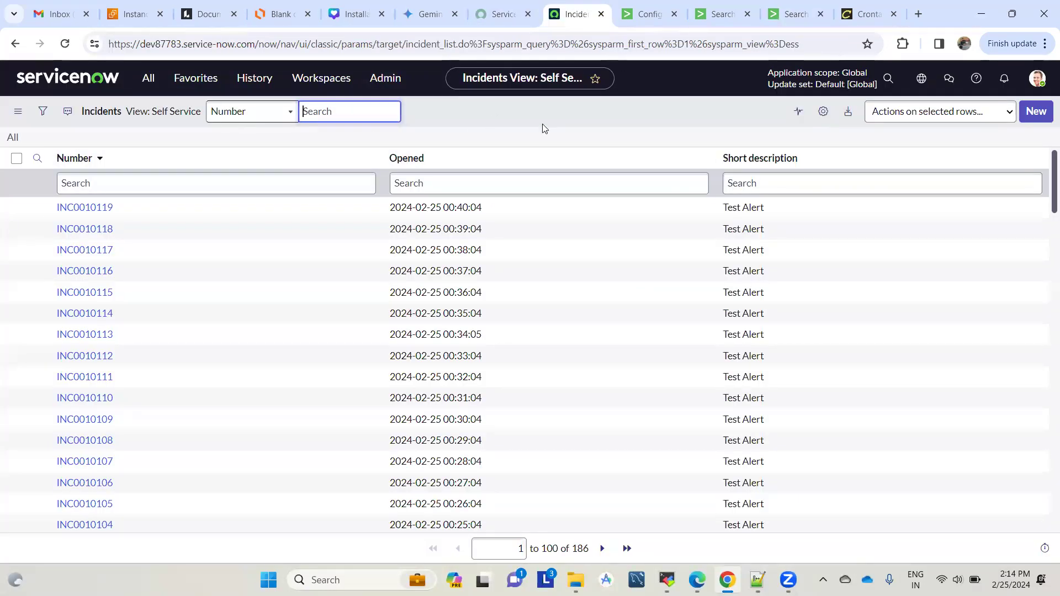
left_click(659, 14)
left_click(720, 13)
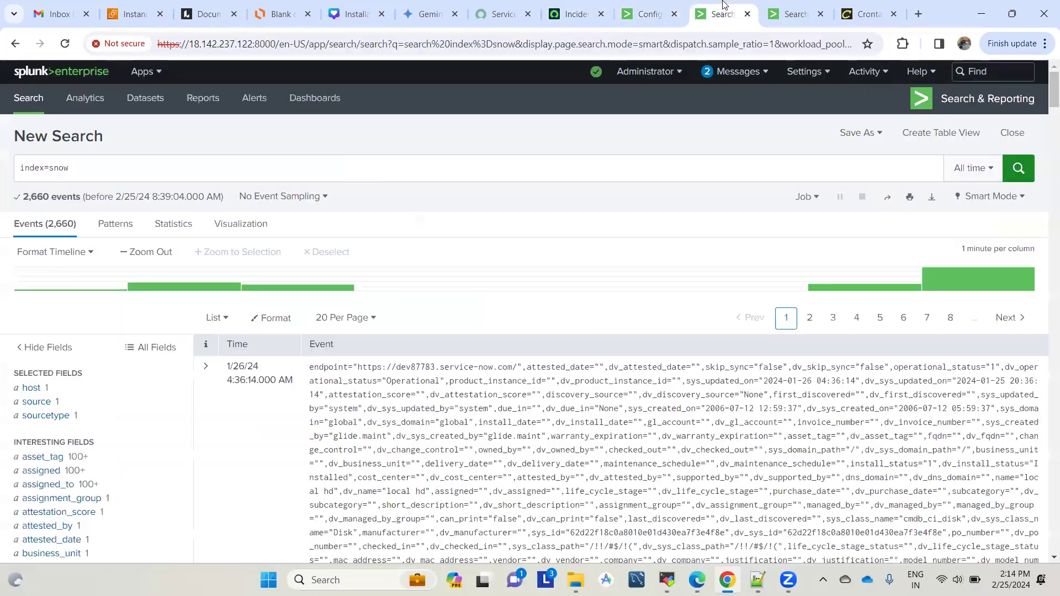
left_click(641, 8)
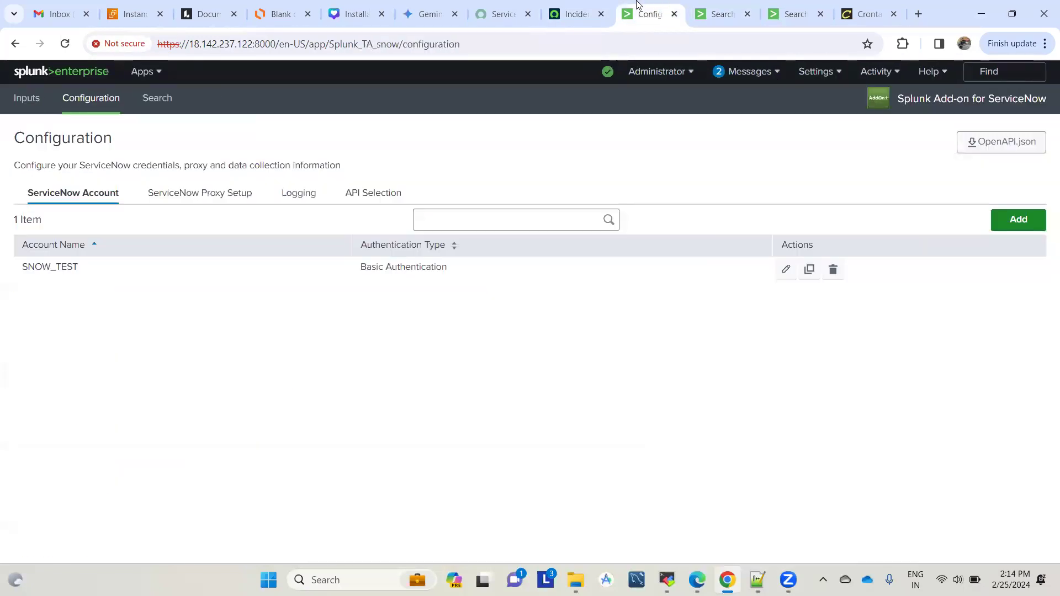
left_click(717, 14)
left_click(772, 12)
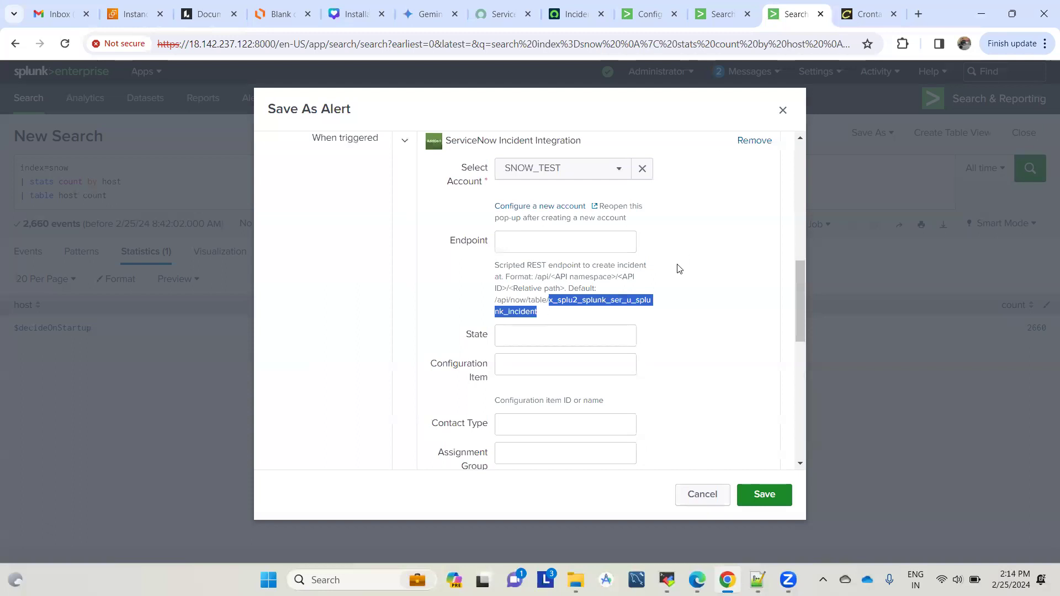
left_click(653, 307)
left_click_drag(547, 317, 499, 300)
key("ctrl+c")
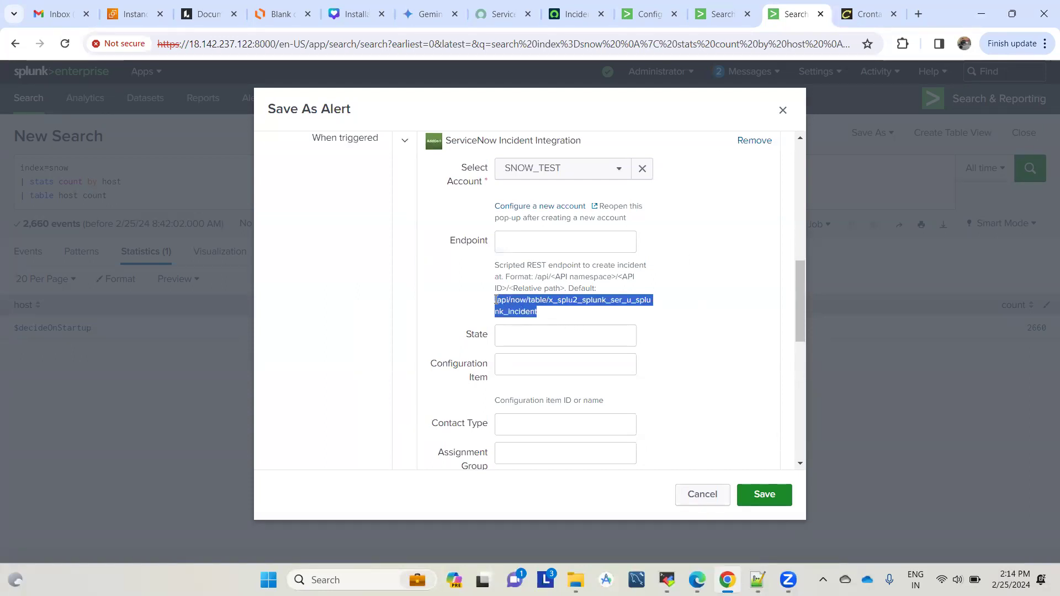
- Paste and edit the endpoint to /api/now/table/incident, then save the alert testAlertSNOWInicident
left_click(509, 240)
key("ctrl+v")
key("Left")
key("Left")
key("Left")
key("Left")
key("Left")
key("Left")
key("Left")
key("Left")
key("Left")
key("Left")
key("Left")
key("Left")
key("Left")
key("Left")
key("Left")
key("Left")
key("Left")
key("Left")
key("Left")
key("Left")
key("Left")
key("Left")
key("Left")
key("Left")
key("Left")
key("Left")
key("Left")
key("Left")
key("Left")
key("Left")
key("Left")
key("Left")
key("Left")
key("Left")
key("Left")
key("Left")
key("Left")
key("Left")
key("Left")
key("Left")
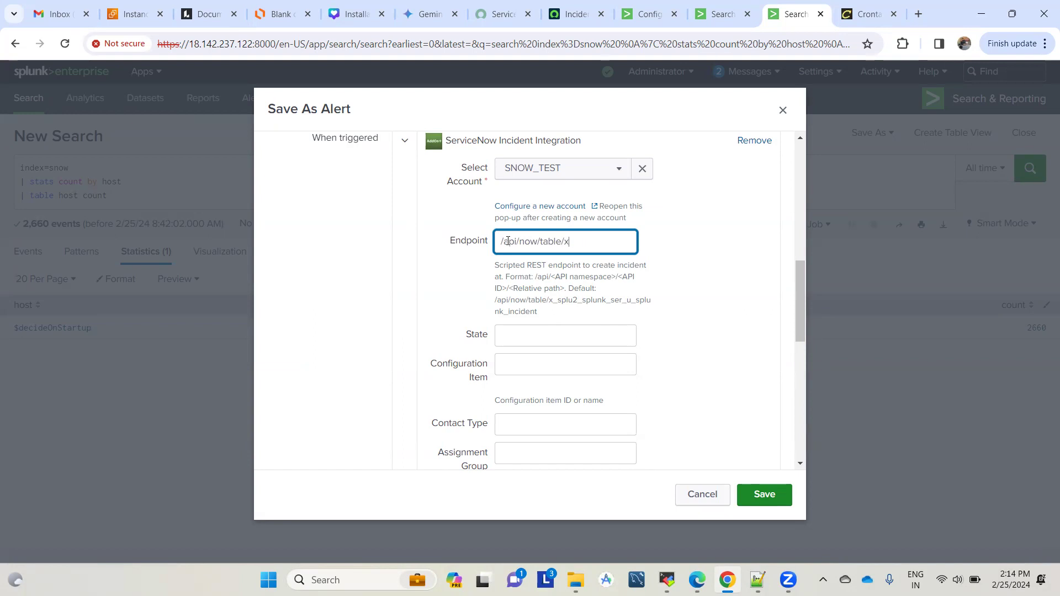
key("BackSpace")
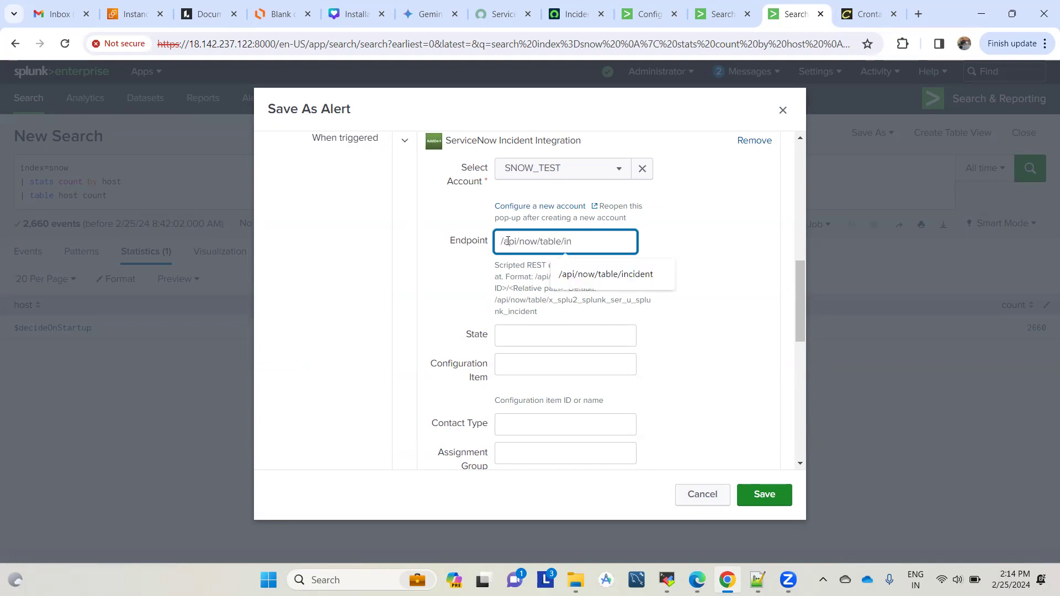
type("incident")
left_click(711, 324)
scroll(715, 342, "down", 3)
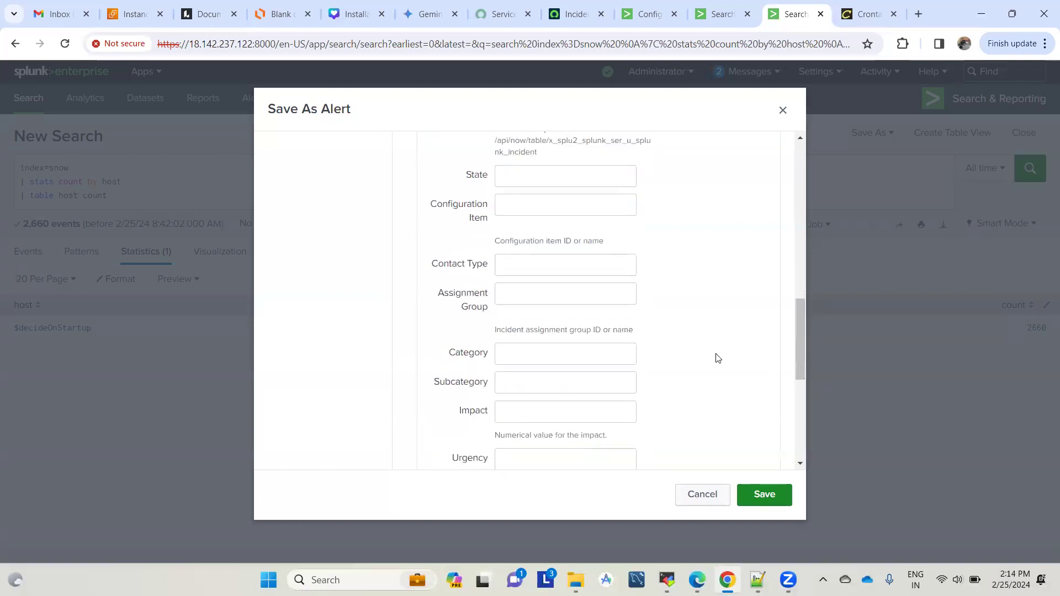
scroll(718, 358, "up", 2)
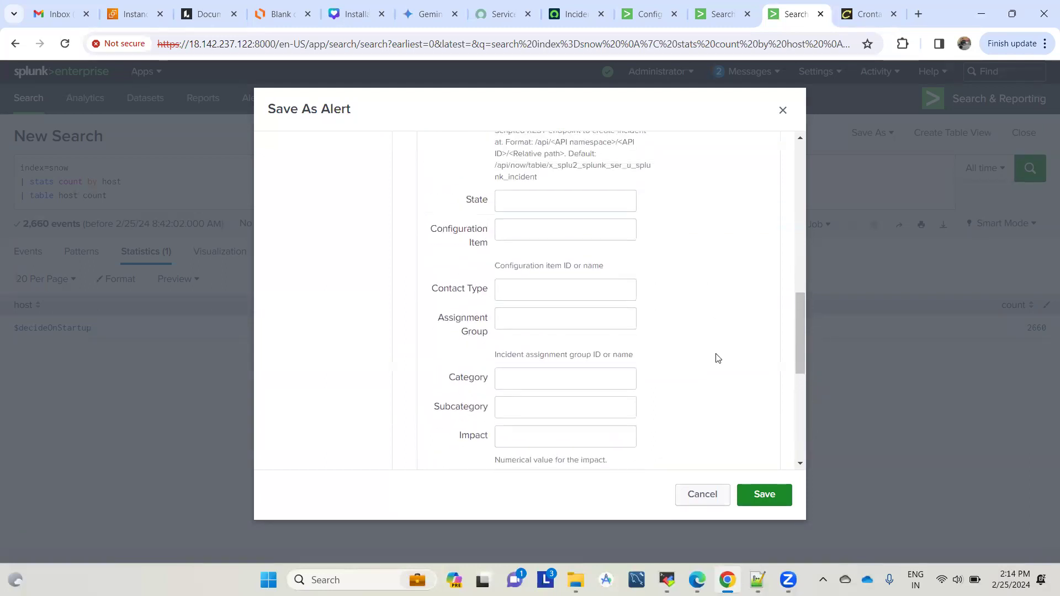
scroll(718, 359, "down", 5)
left_click(764, 495)
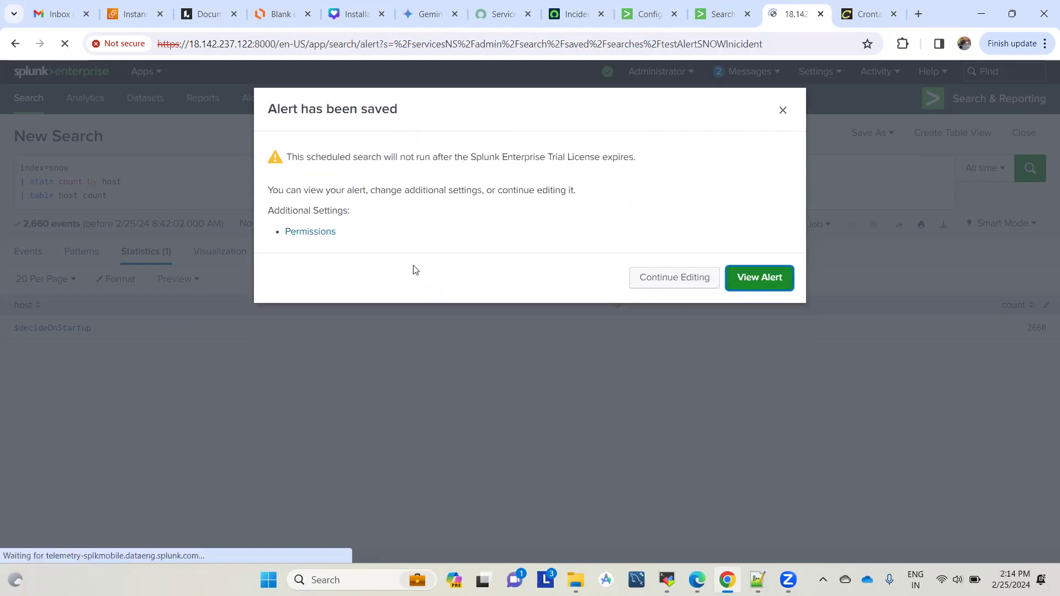
- Change the saved alert's cron expression from */15 * * * * to */1 * * * * and save it
left_click(754, 287)
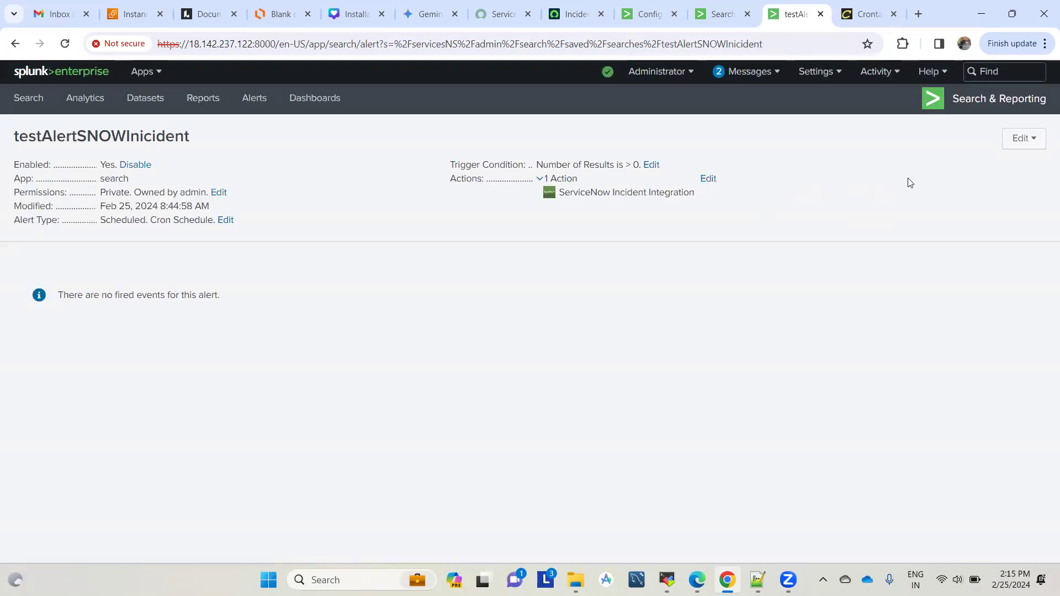
left_click(708, 178)
scroll(420, 260, "down", 6)
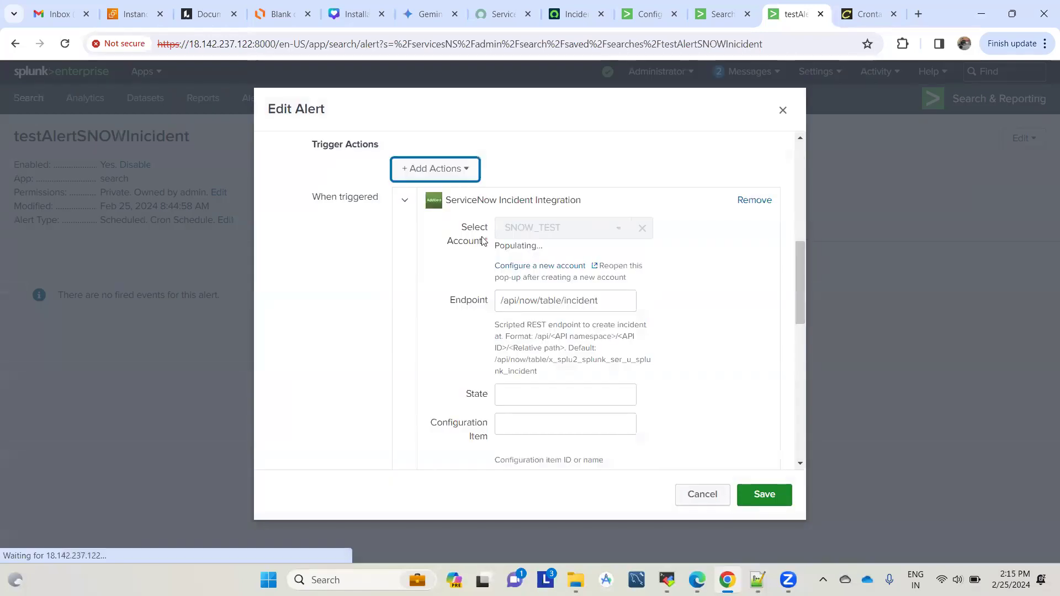
scroll(486, 238, "up", 5)
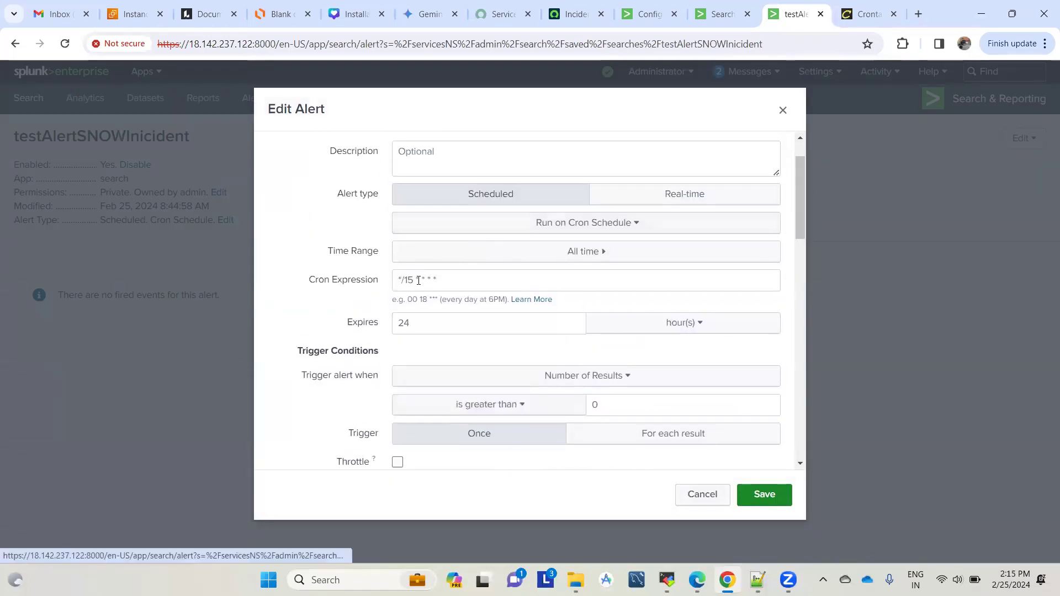
left_click(415, 281)
key("BackSpace")
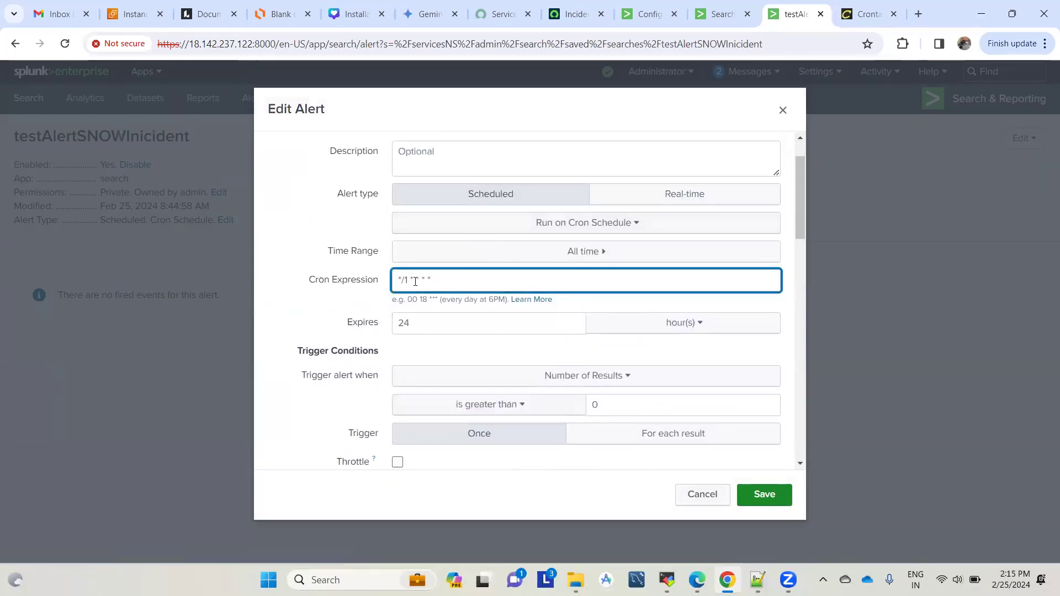
left_click(764, 495)
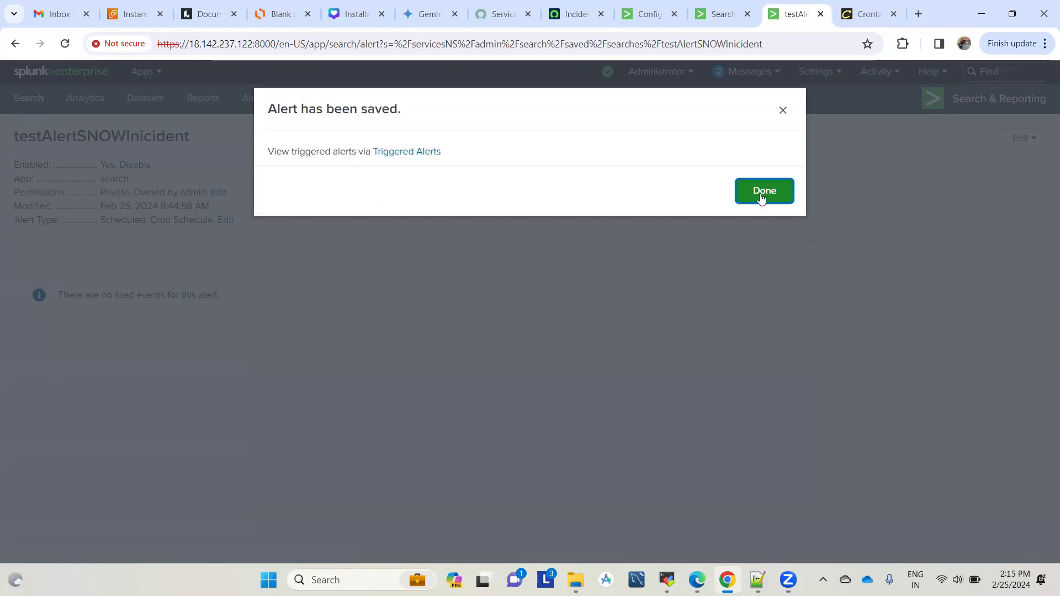
left_click(760, 194)
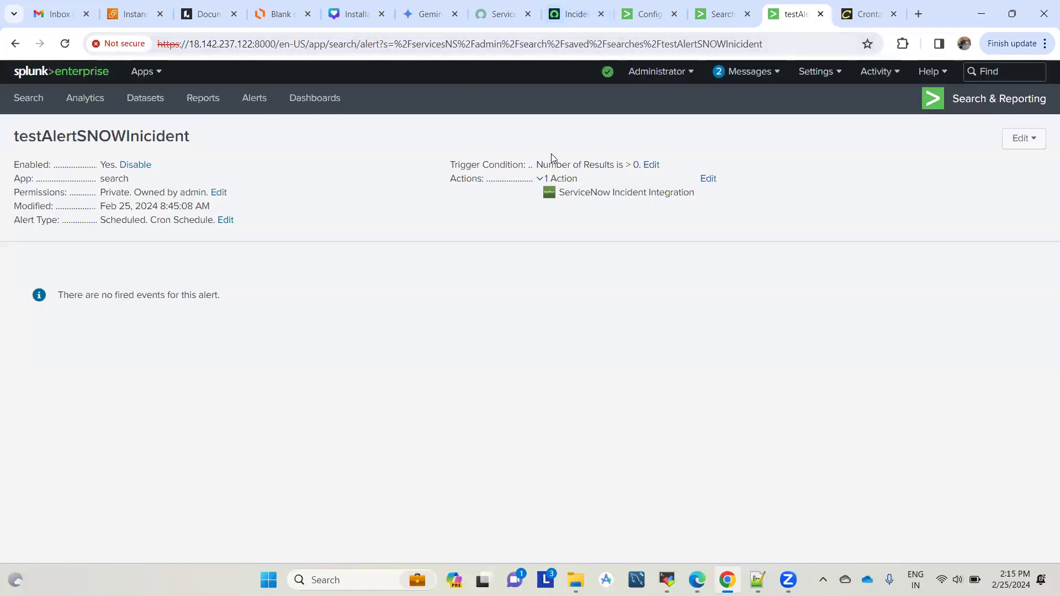
left_click(576, 4)
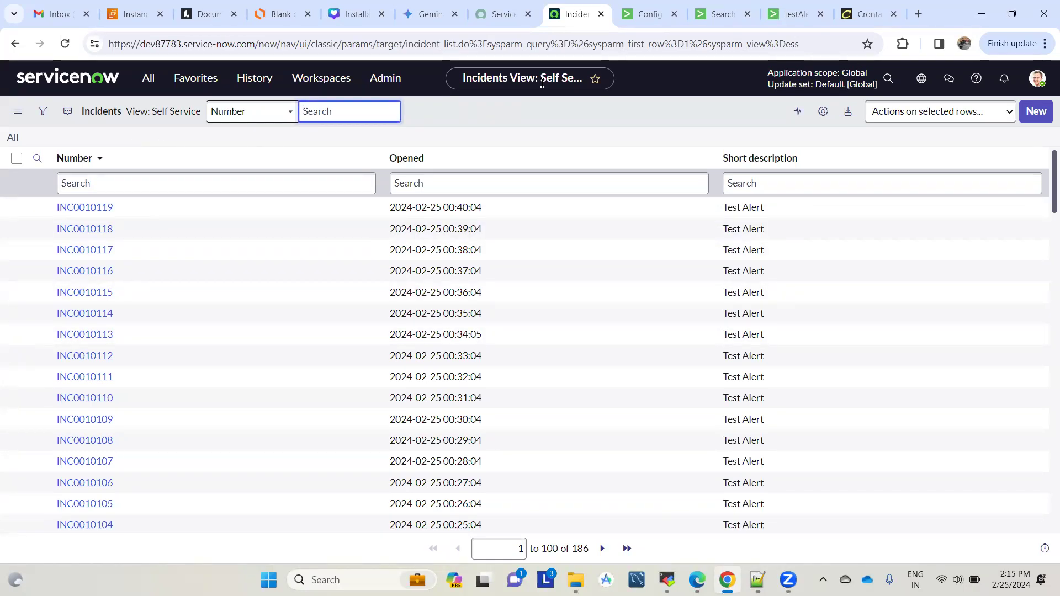
- List all ServiceNow incidents and open new incident INC0010120, which has no short description
left_click(146, 80)
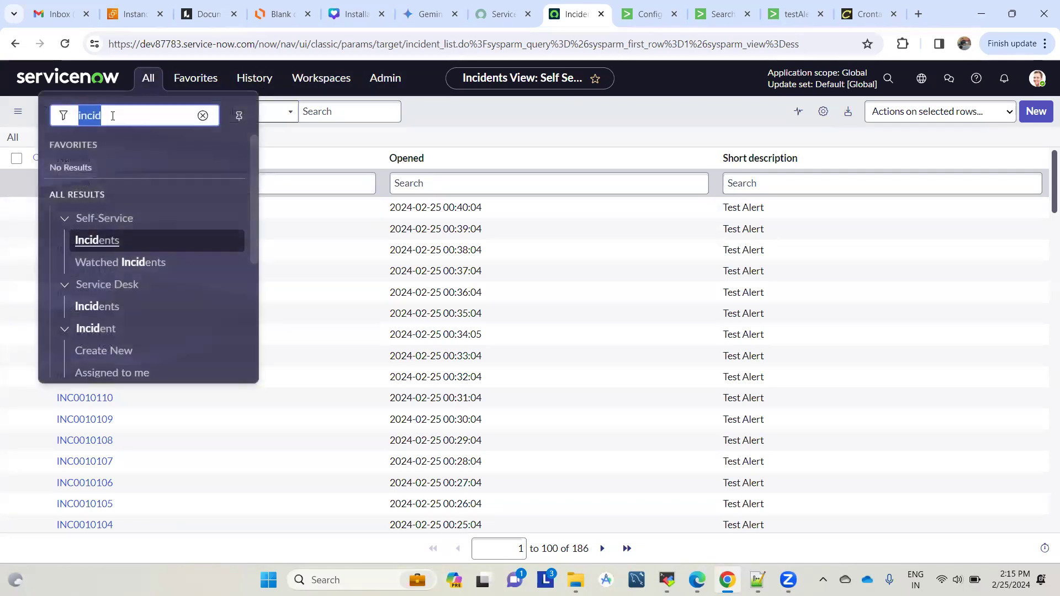
left_click(113, 114)
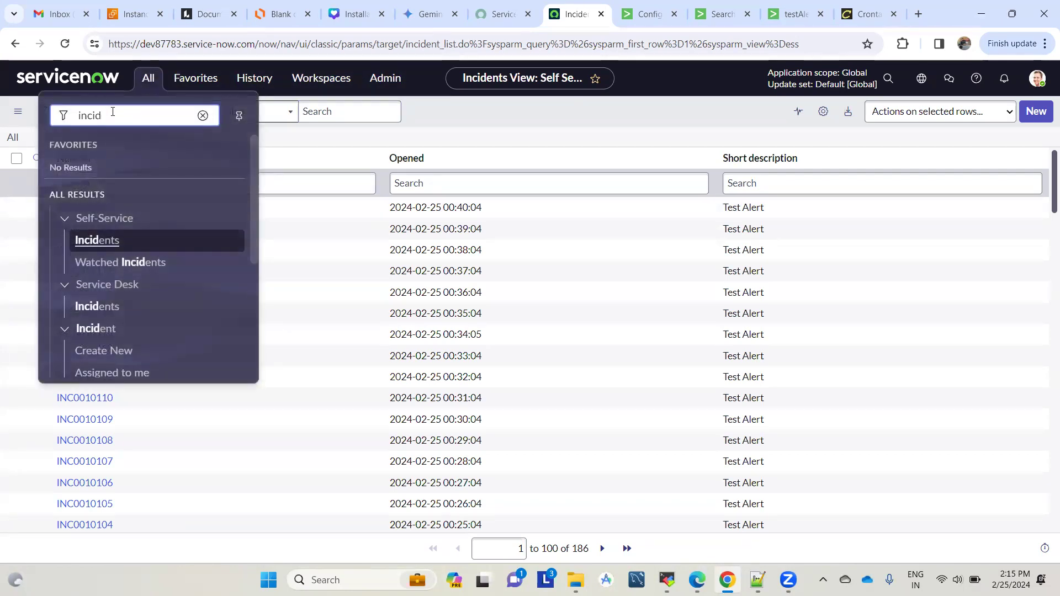
left_click(100, 242)
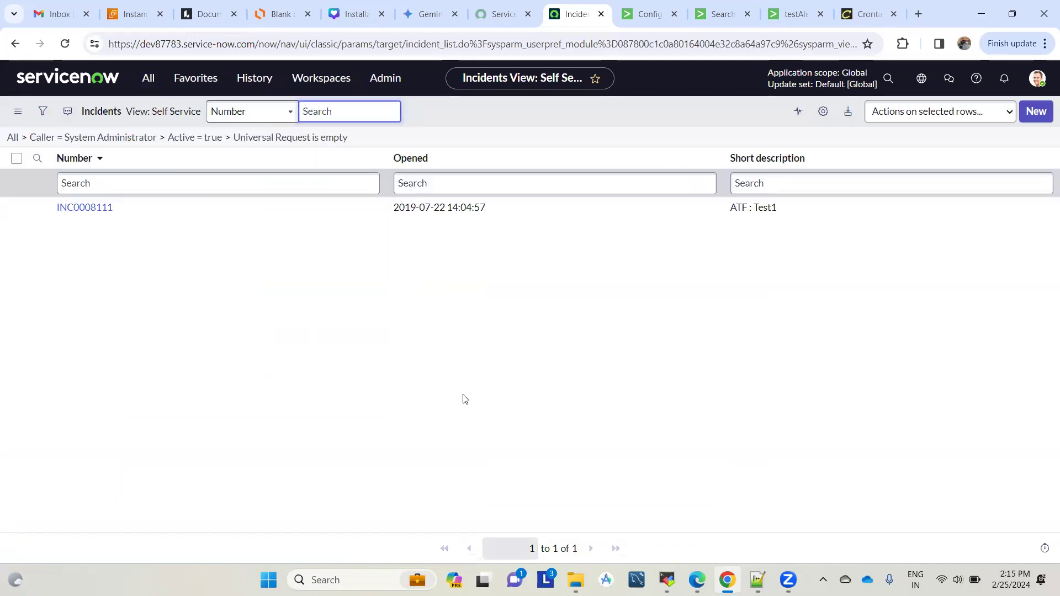
left_click(12, 137)
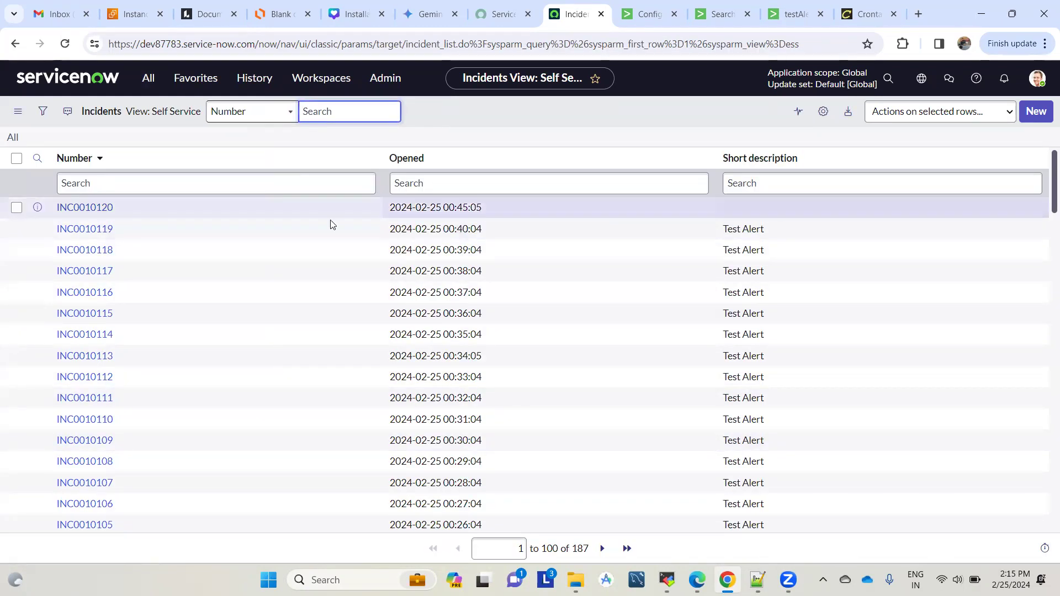
middle_click(86, 216)
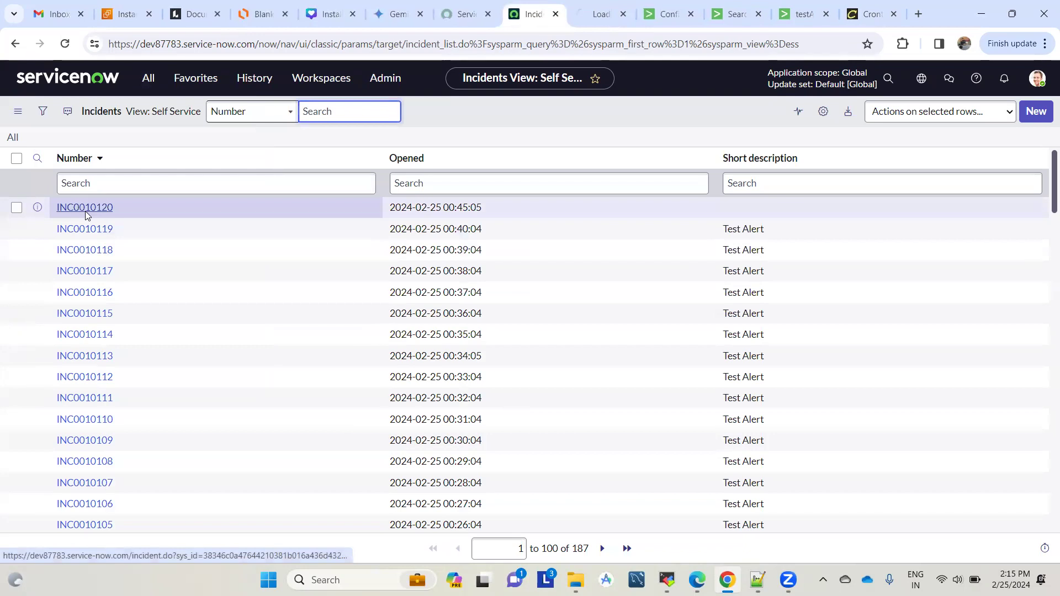
left_click(599, 12)
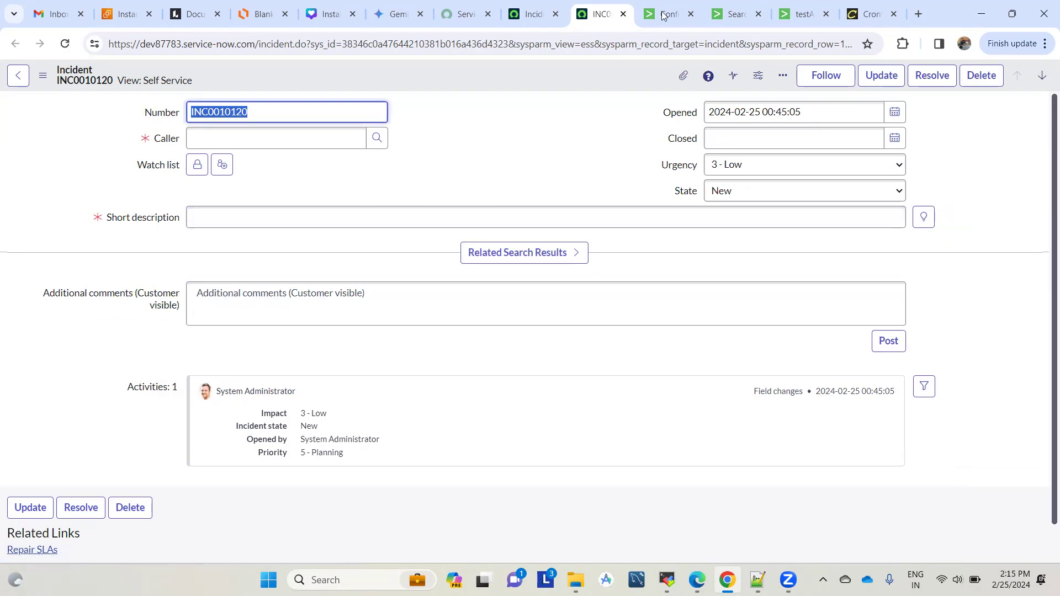
- Return to the testAlertSNOWInicident alert and open it with Edit Alert
left_click(720, 5)
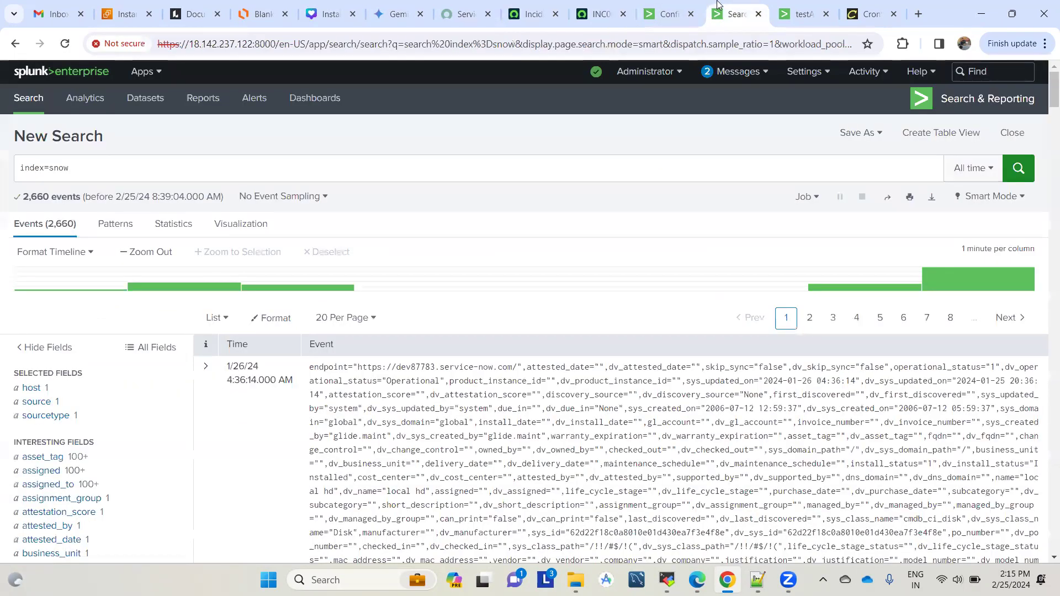
left_click(797, 13)
left_click(1024, 139)
left_click(968, 186)
scroll(500, 314, "down", 10)
scroll(497, 358, "up", 8)
scroll(479, 332, "up", 3)
- Set the ServiceNow action's Short Description to testAlertSNOWInicident, save, and revisit INC0010120
double_click(406, 180)
key("ctrl+c")
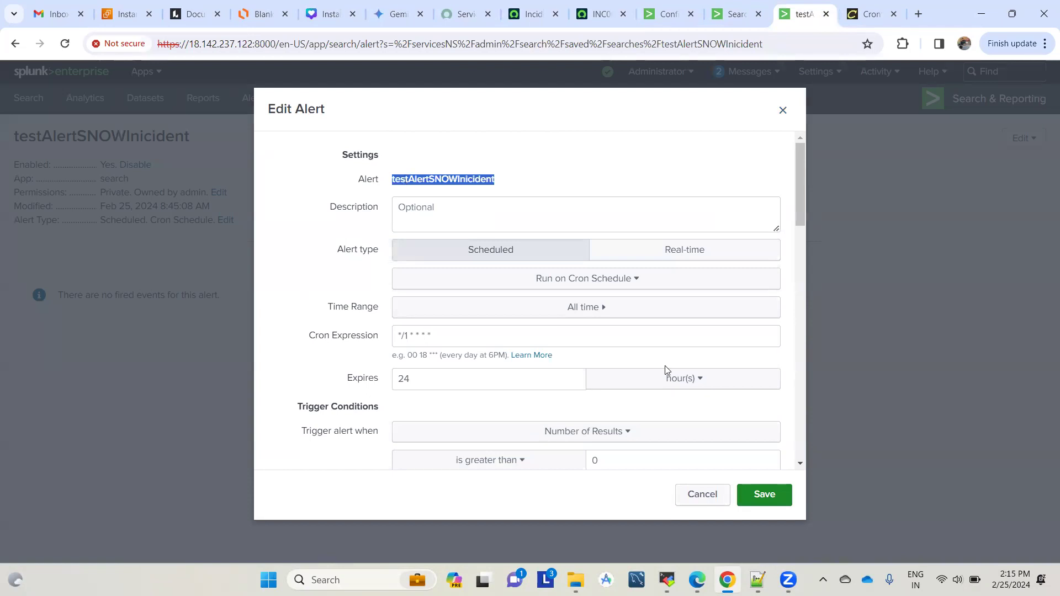
scroll(666, 367, "down", 12)
scroll(665, 370, "down", 3)
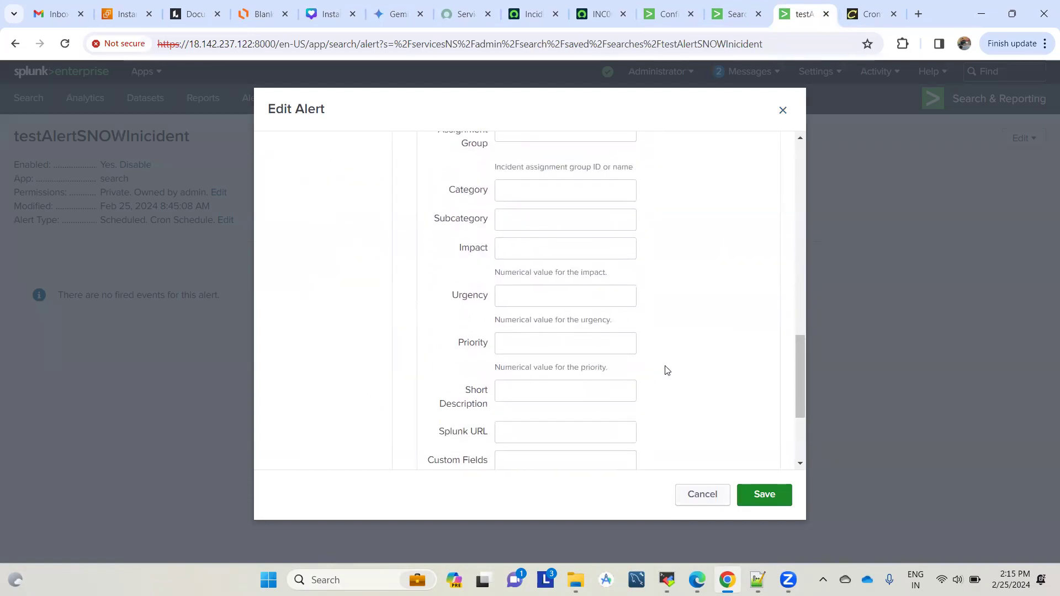
left_click(533, 393)
key("ctrl+v")
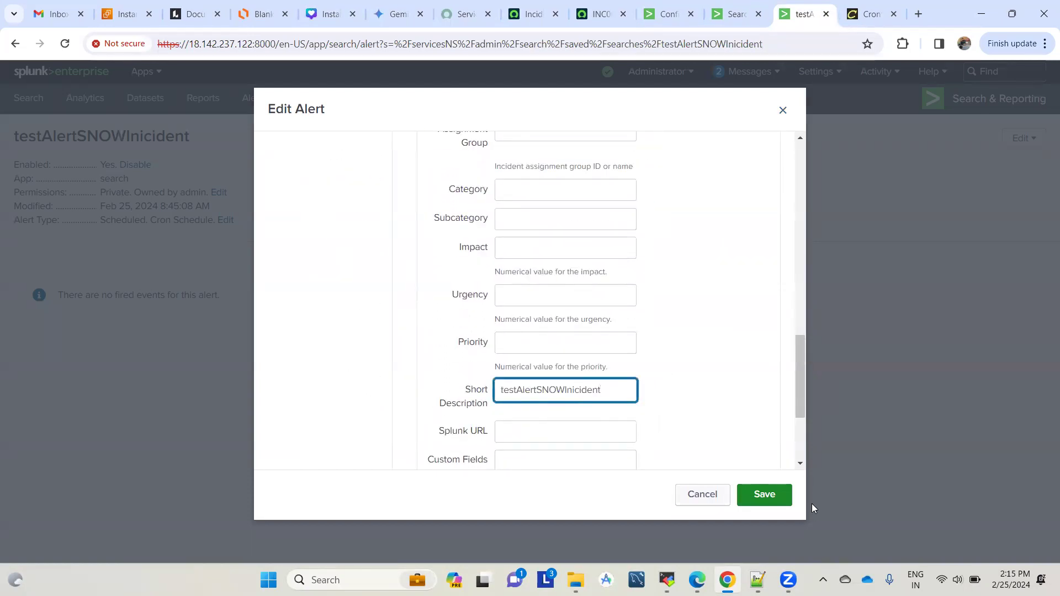
left_click(764, 495)
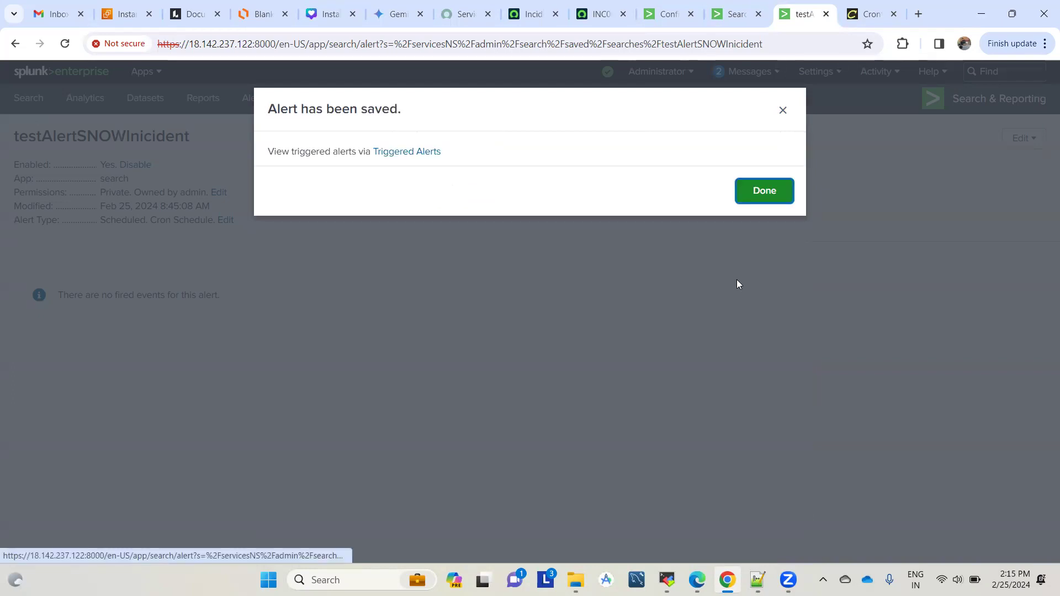
left_click(777, 191)
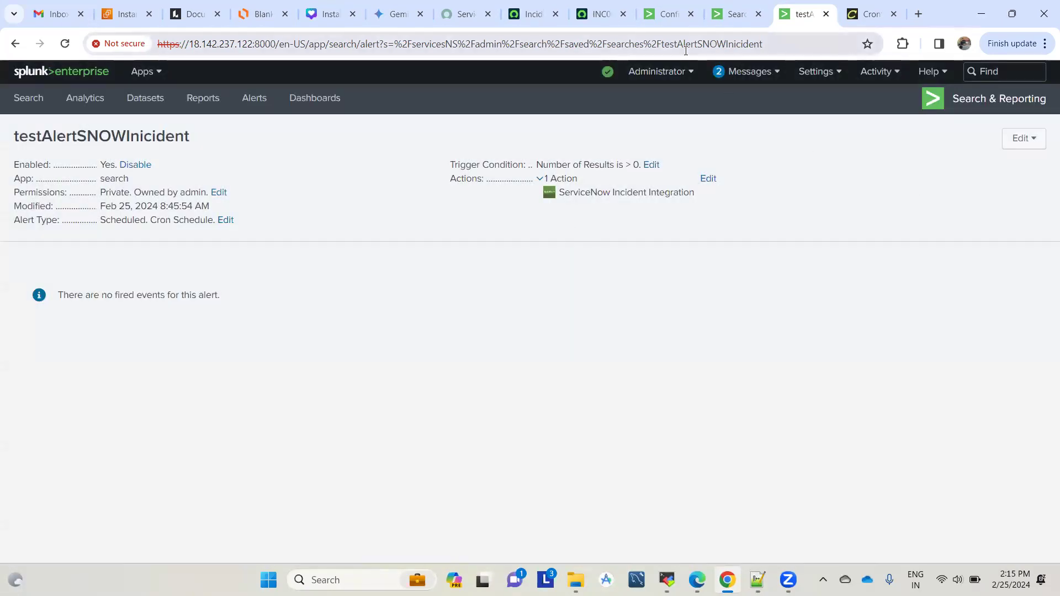
left_click(607, 16)
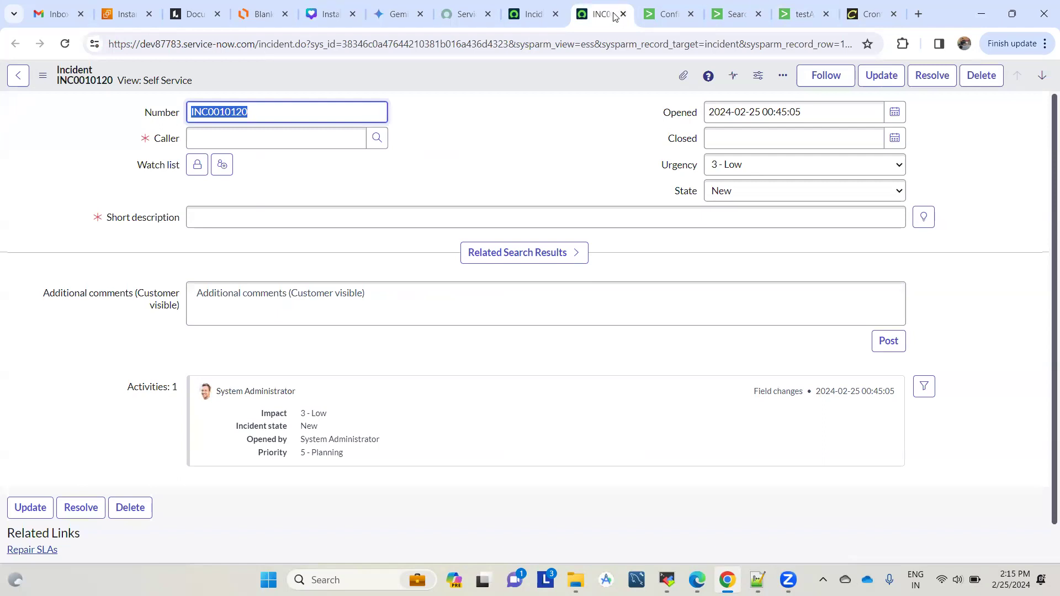
- Reload the incident list and open new incident INC0010121 with short description testAlertSNOWInicident
left_click(623, 14)
left_click(530, 14)
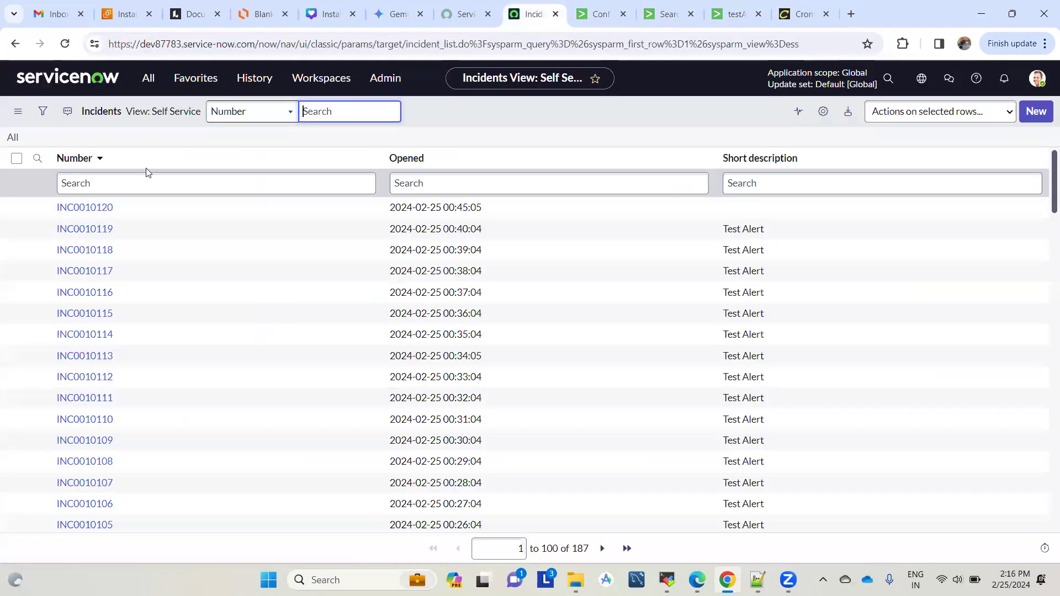
left_click(65, 45)
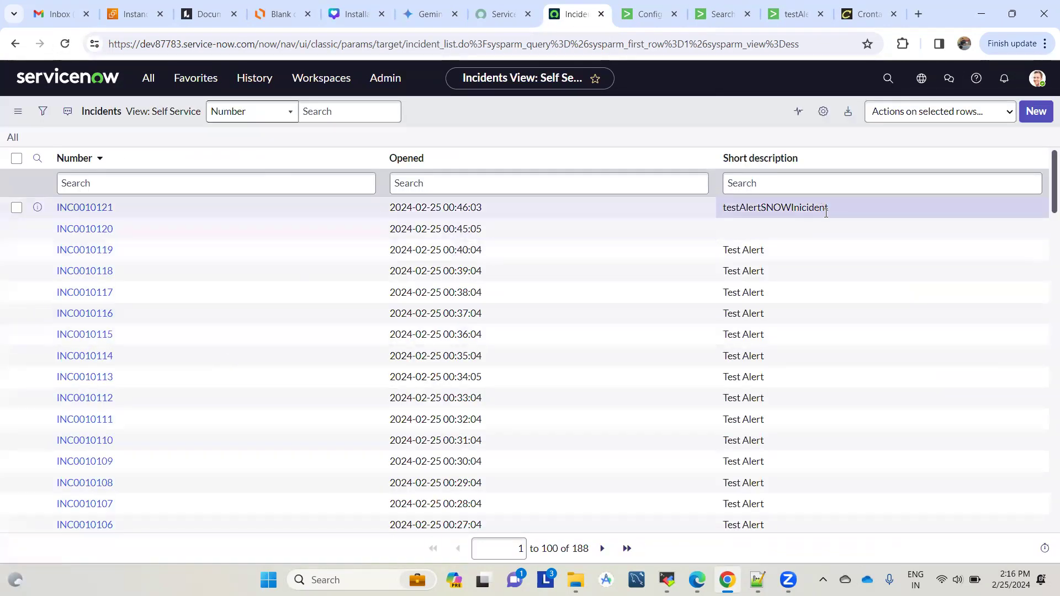
left_click_drag(826, 212, 707, 205)
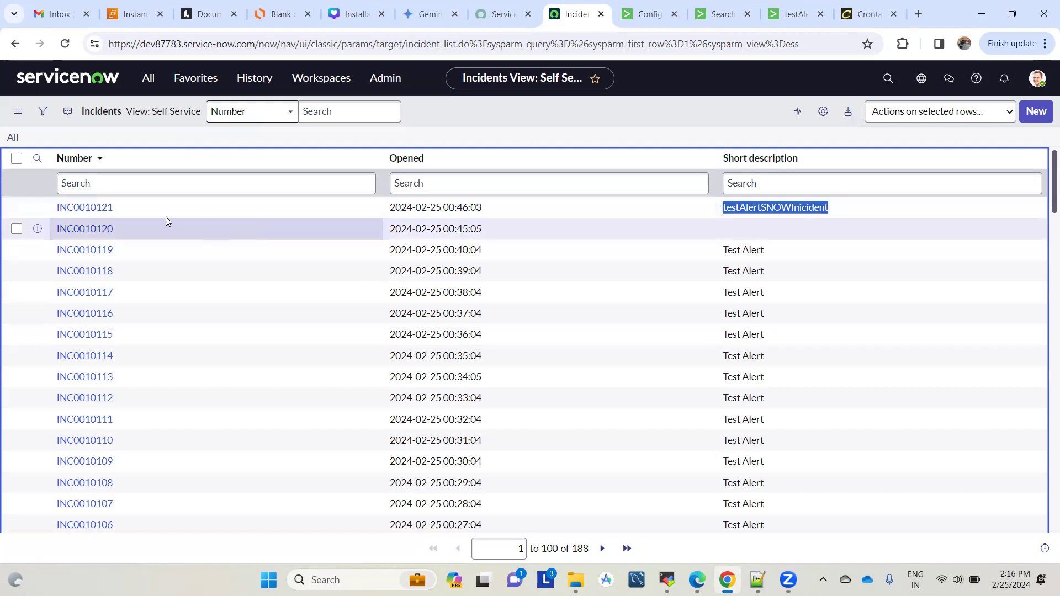
left_click(99, 208, "ctrl")
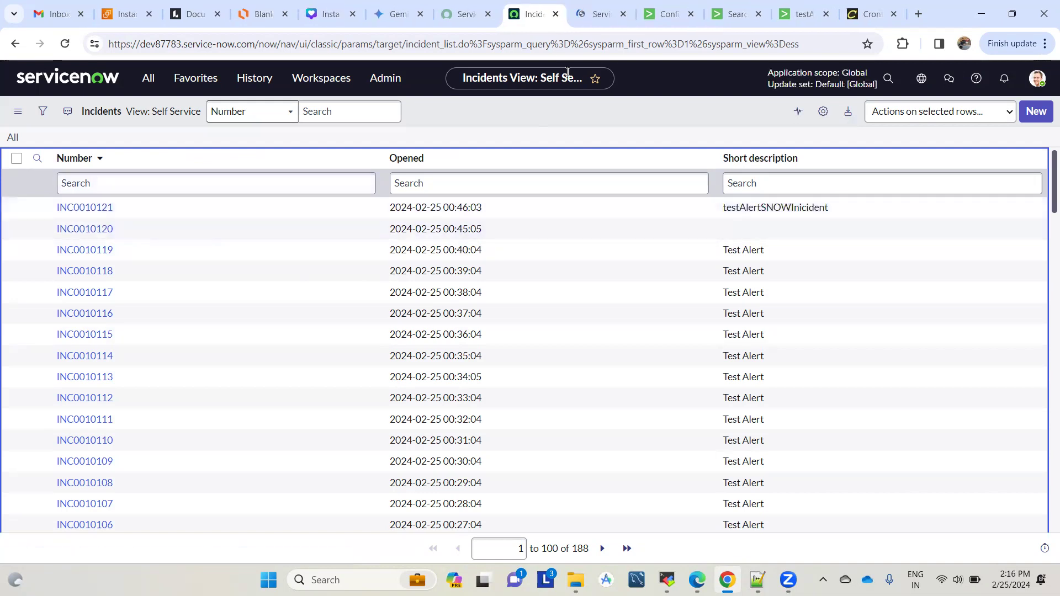
left_click(602, 14)
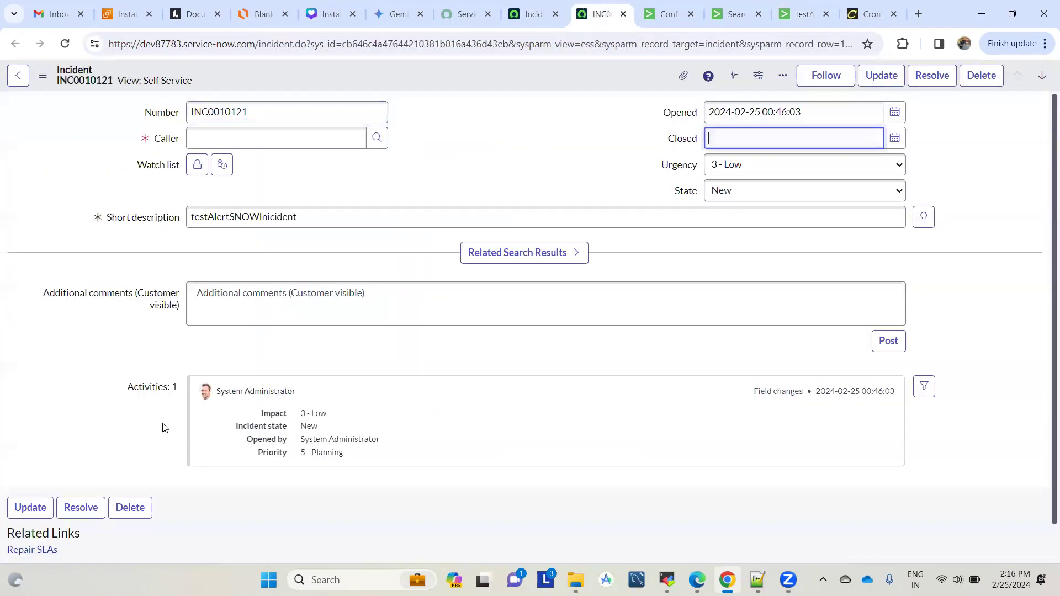
- Inspect the INC0010121 record, then return to the Splunk index=snow search results
scroll(395, 340, "down", 1)
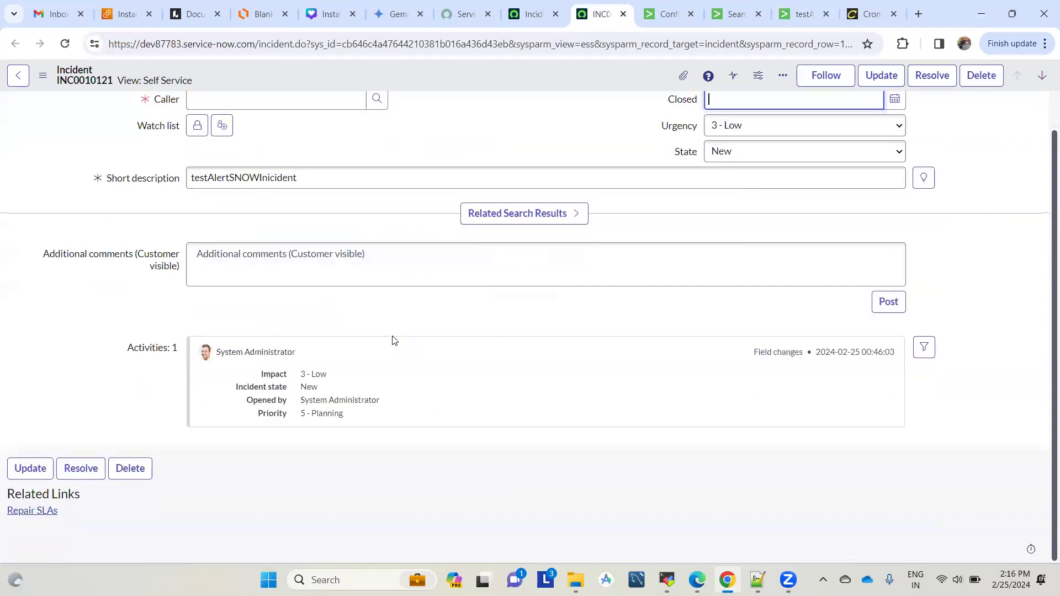
scroll(394, 340, "up", 1)
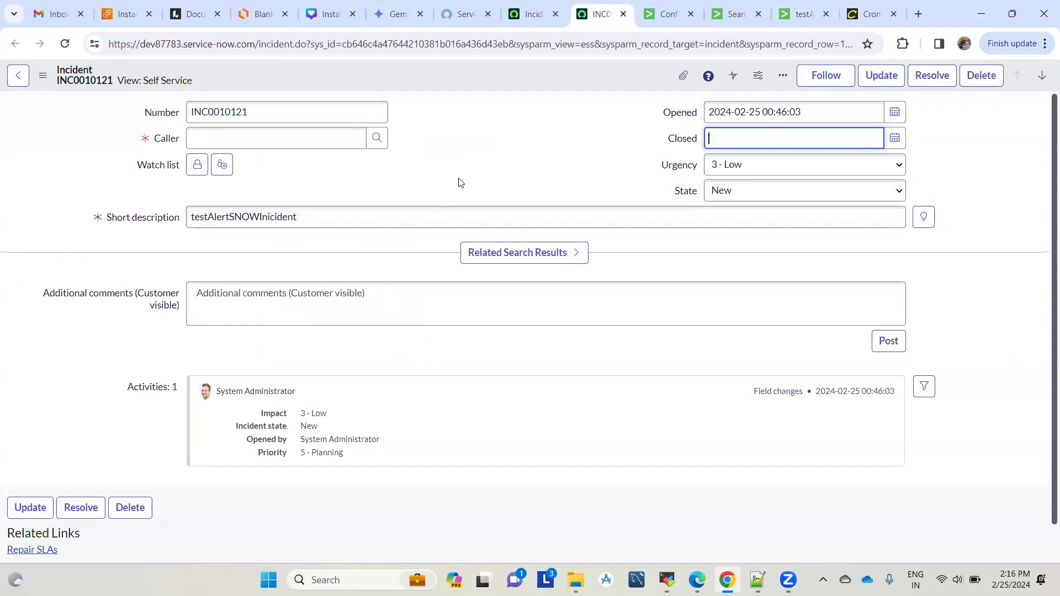
left_click(504, 176)
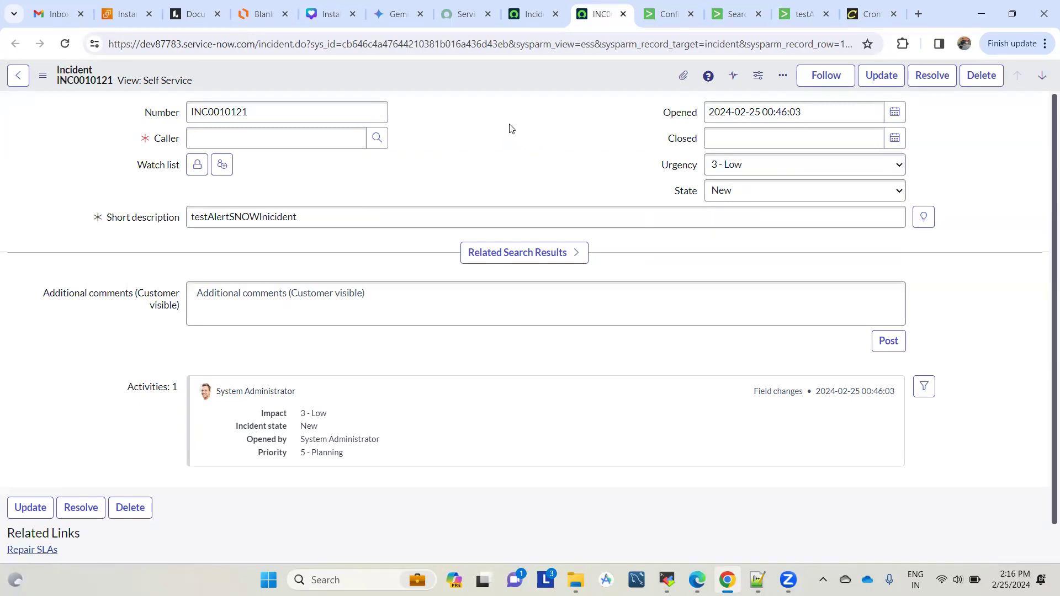
left_click(664, 15)
left_click(709, 11)
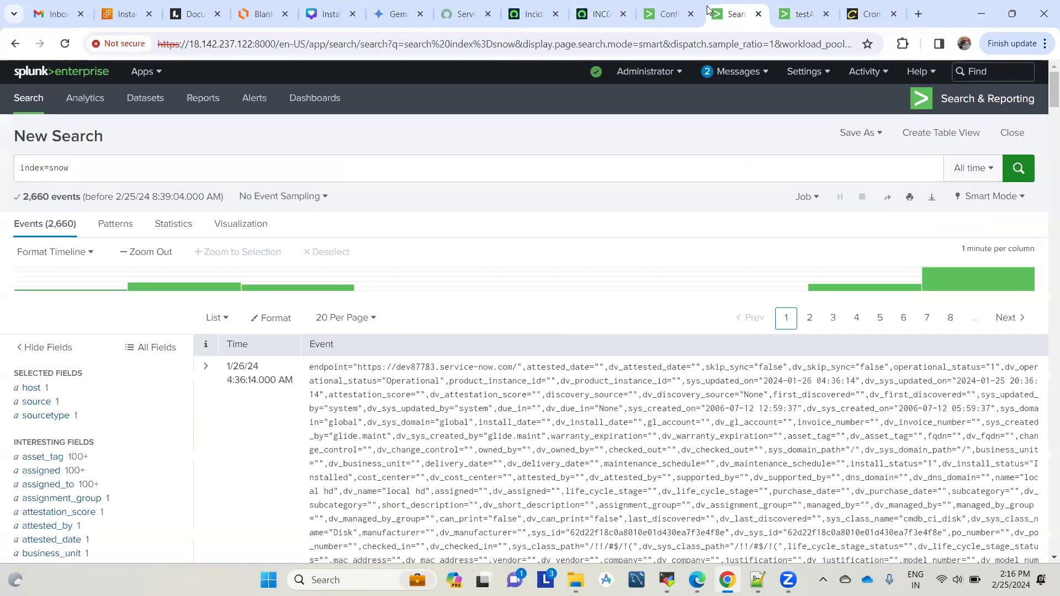